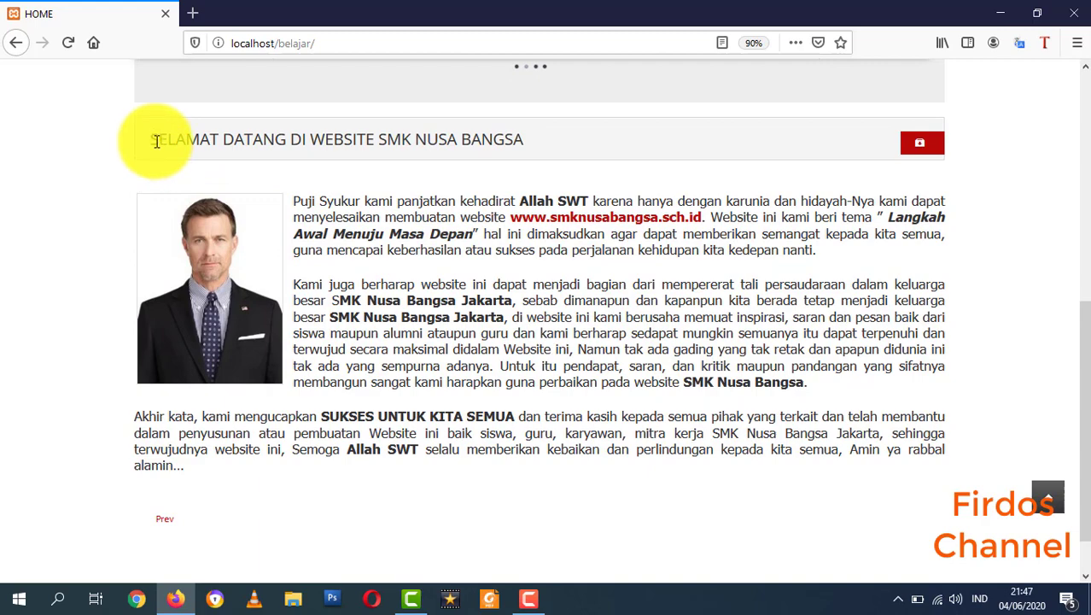
Review the welcome article's heading and the slideshow on the school website's home page
{"action": "left_click_drag", "start_coordinate": [156, 141], "coordinate": [527, 139]}
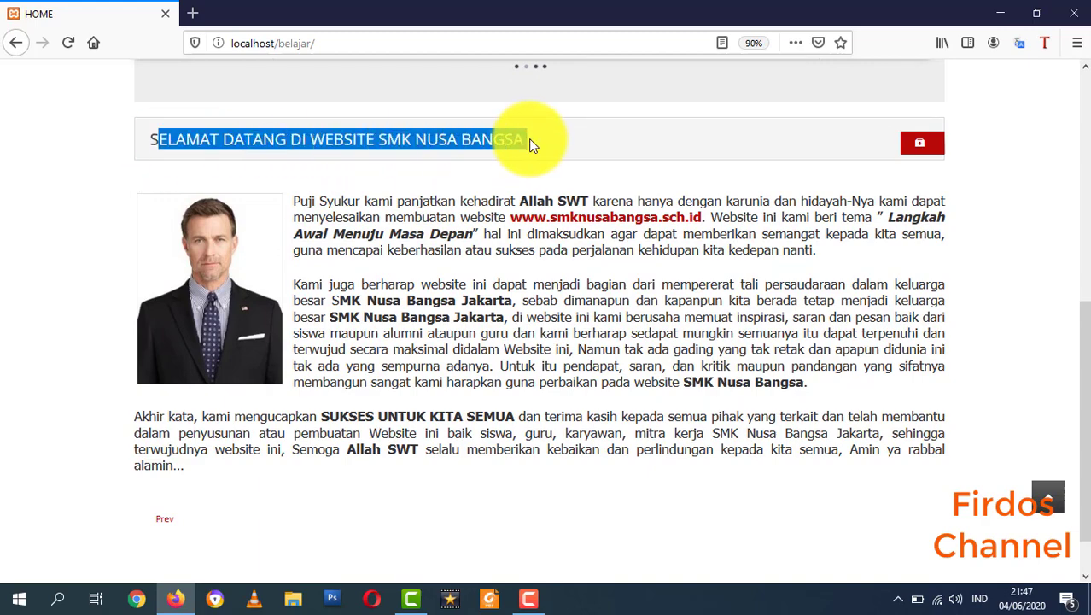
{"action": "scroll", "coordinate": [629, 314], "scroll_direction": "up", "scroll_amount": 3}
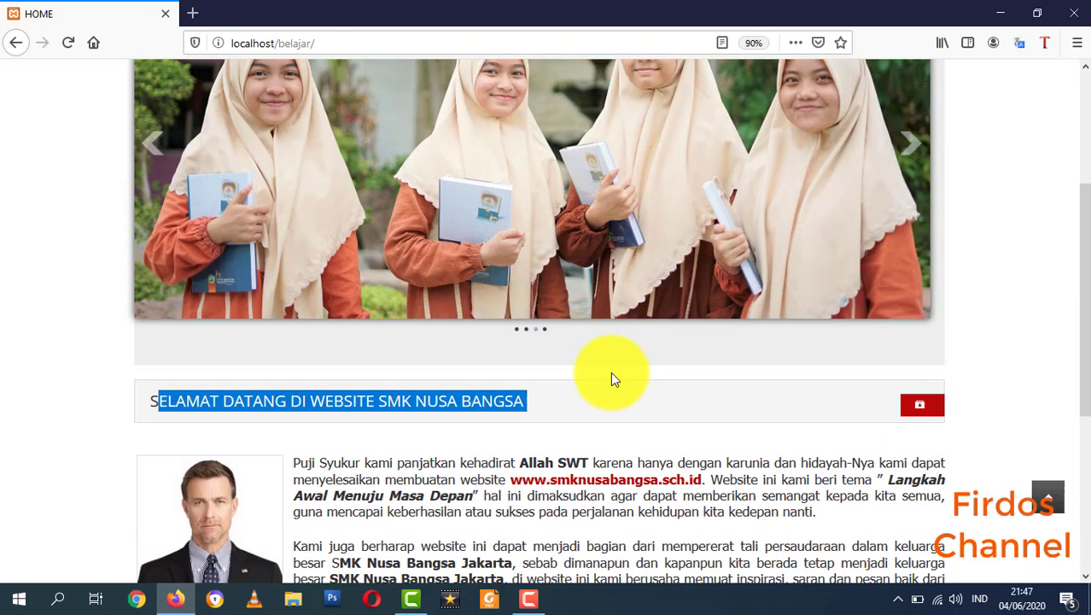
{"action": "left_click", "coordinate": [599, 406]}
{"action": "scroll", "coordinate": [704, 402], "scroll_direction": "up", "scroll_amount": 3}
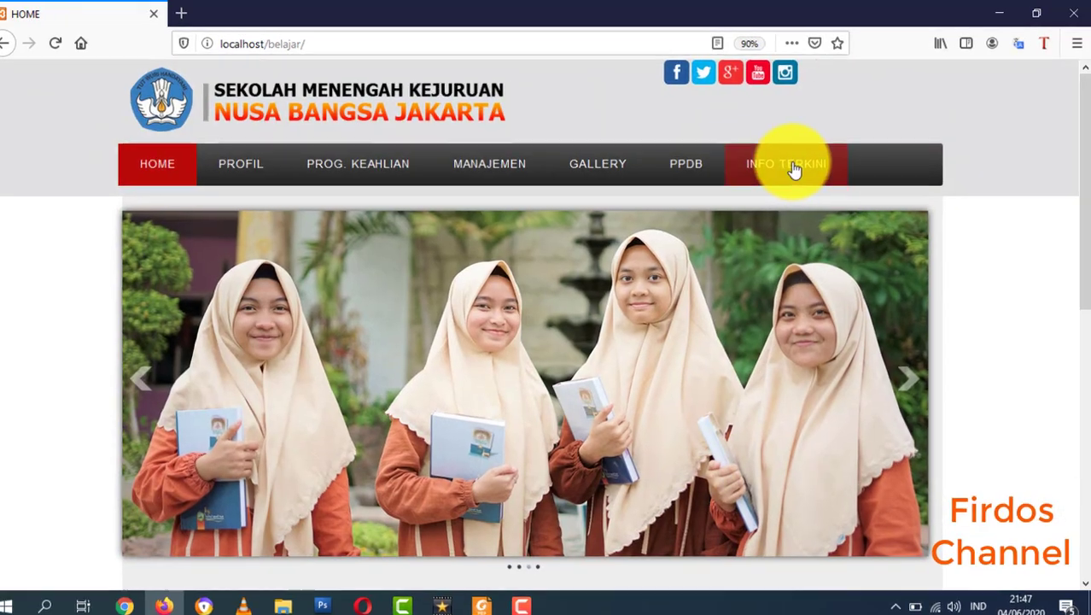
Open the INFO TERKINI page and look through its school news articles
{"action": "left_click", "coordinate": [792, 168]}
{"action": "scroll", "coordinate": [598, 384], "scroll_direction": "down", "scroll_amount": 3}
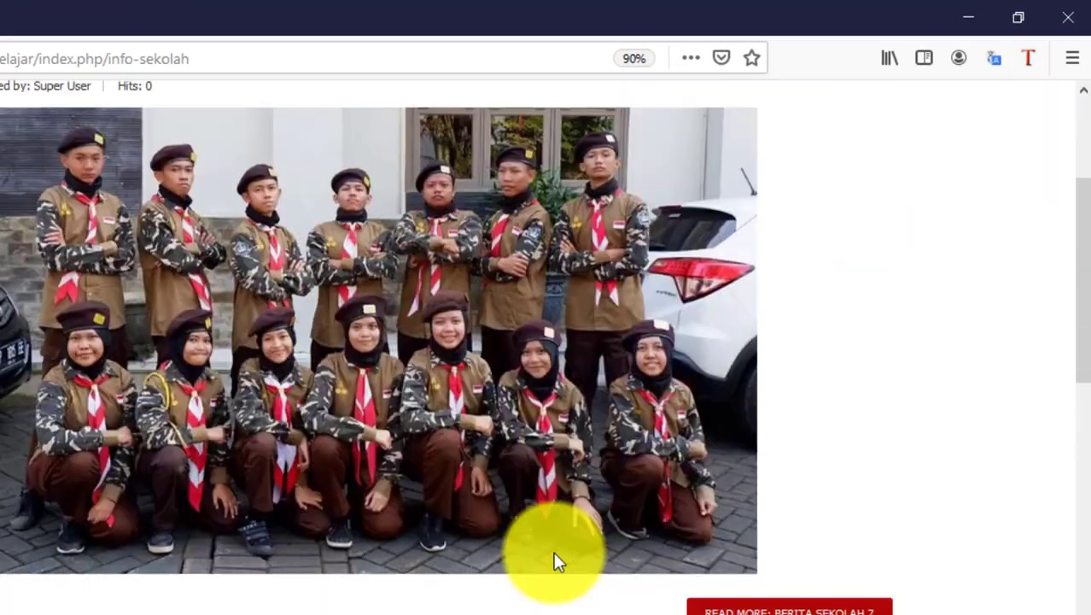
{"action": "scroll", "coordinate": [597, 512], "scroll_direction": "down", "scroll_amount": 10}
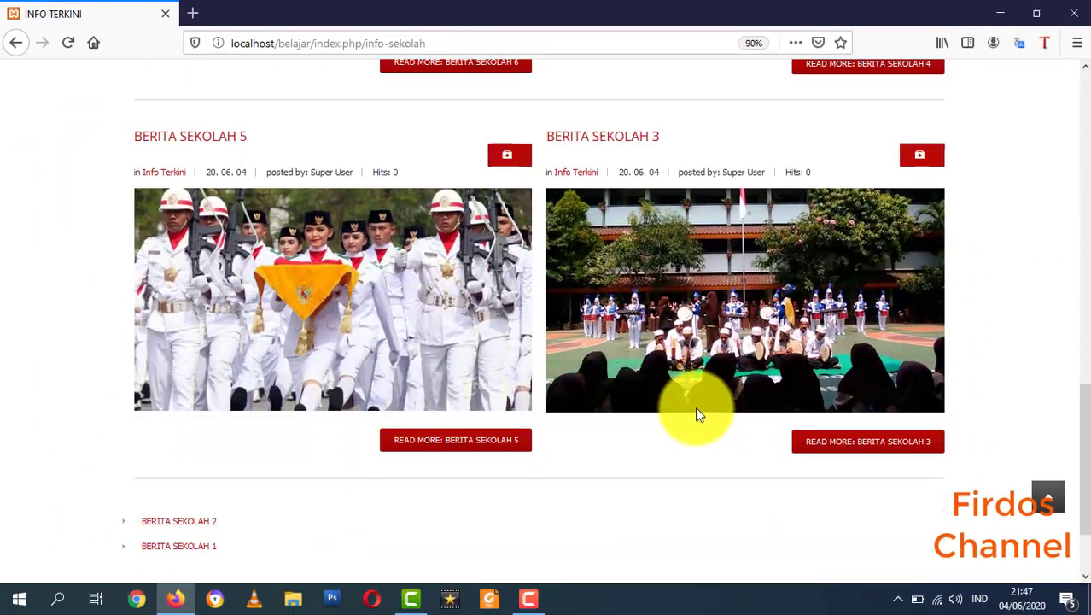
{"action": "scroll", "coordinate": [696, 416], "scroll_direction": "up", "scroll_amount": 2}
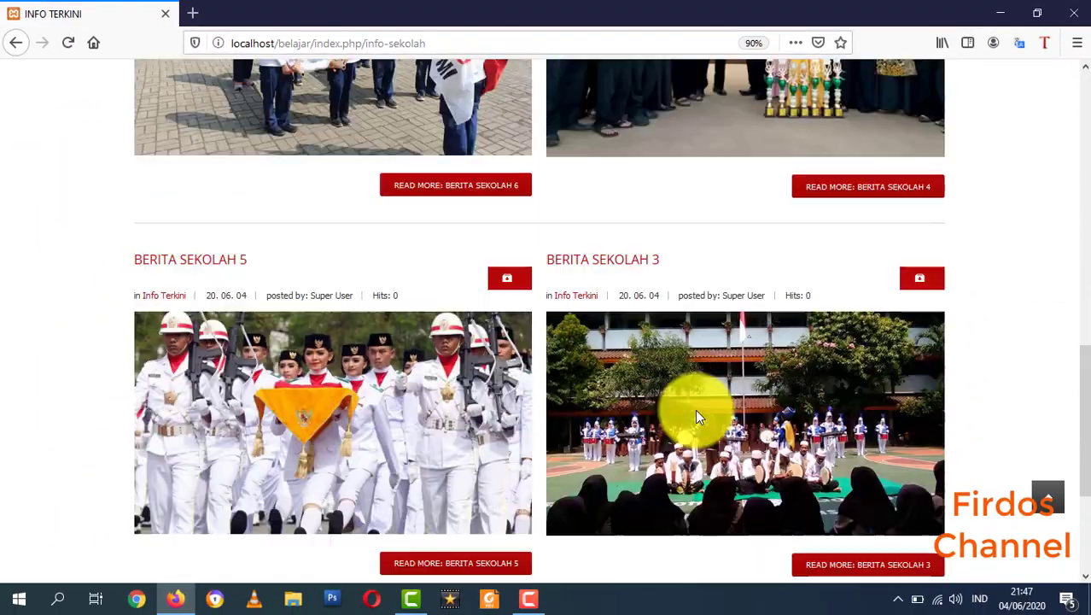
{"action": "scroll", "coordinate": [696, 409], "scroll_direction": "up", "scroll_amount": 10}
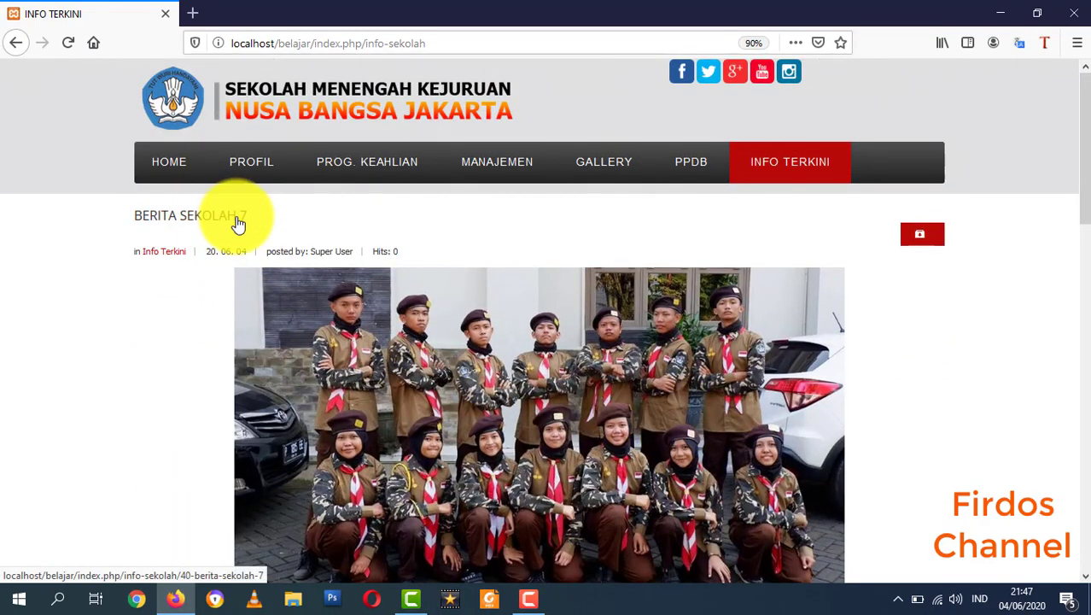
{"action": "left_click", "coordinate": [255, 224]}
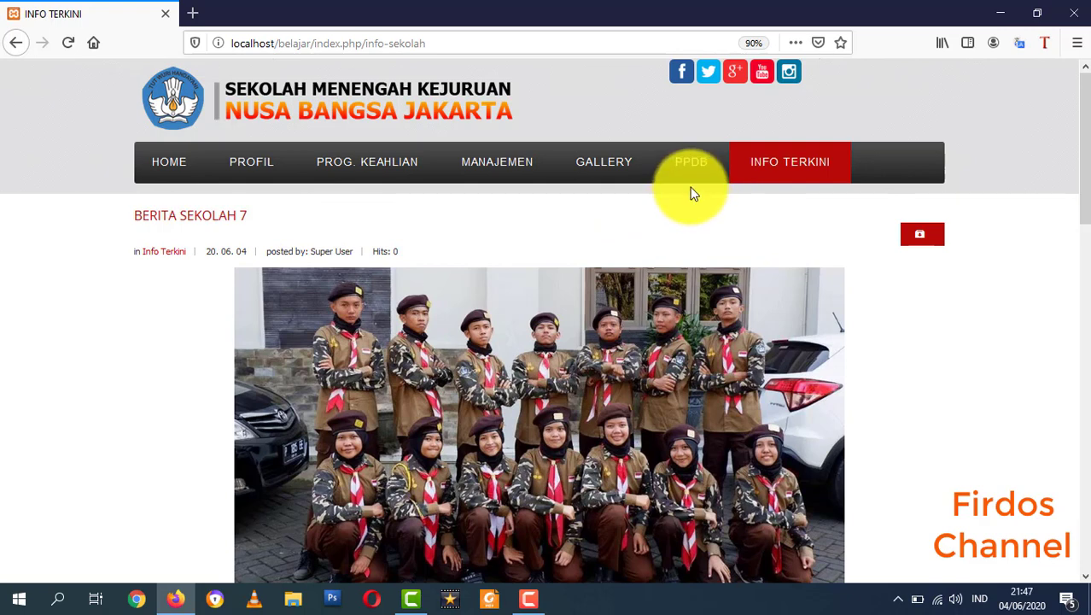
Go to the site's administration login page at localhost/belajar/administrator/
{"action": "left_click_drag", "start_coordinate": [446, 41], "coordinate": [318, 41]}
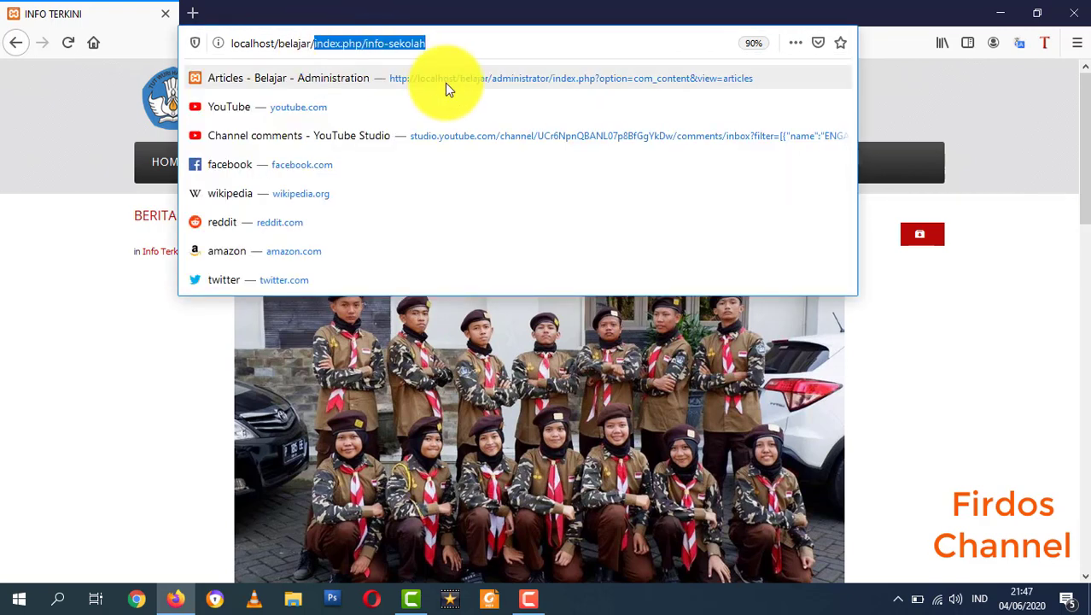
{"action": "key", "text": "BackSpace"}
{"action": "type", "text": "administrator"}
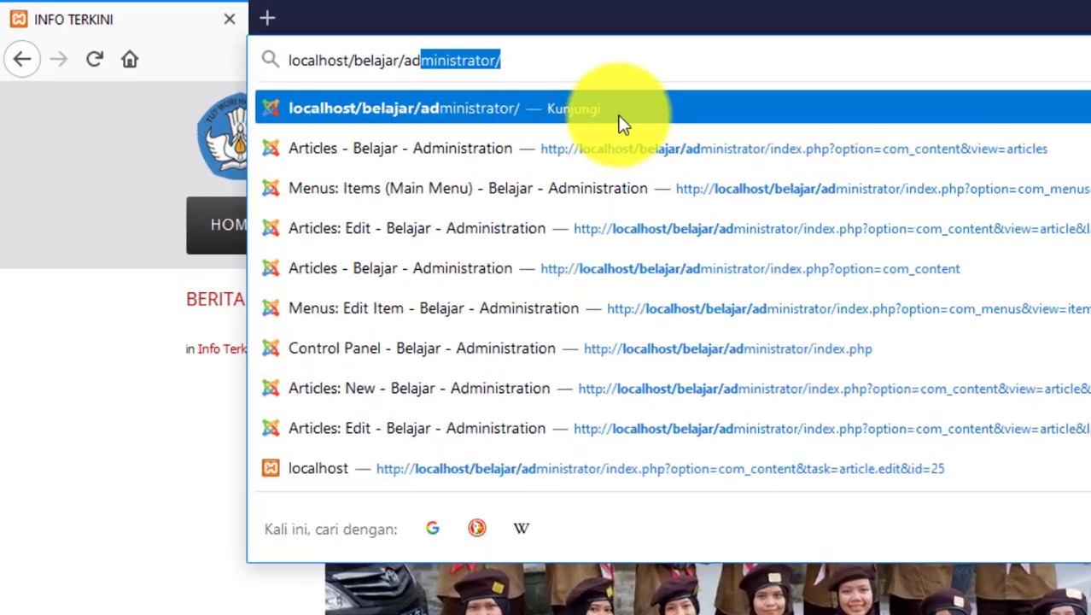
{"action": "left_click", "coordinate": [621, 124]}
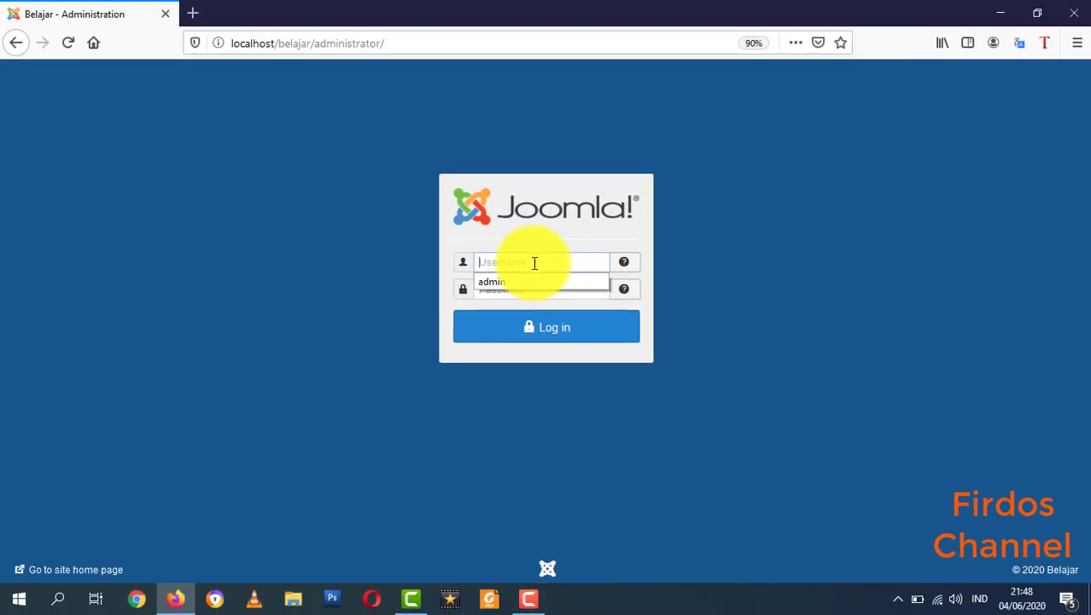
Log in to the administration with the username admin and the account password, without saving the login in the browser
{"action": "left_click", "coordinate": [507, 280]}
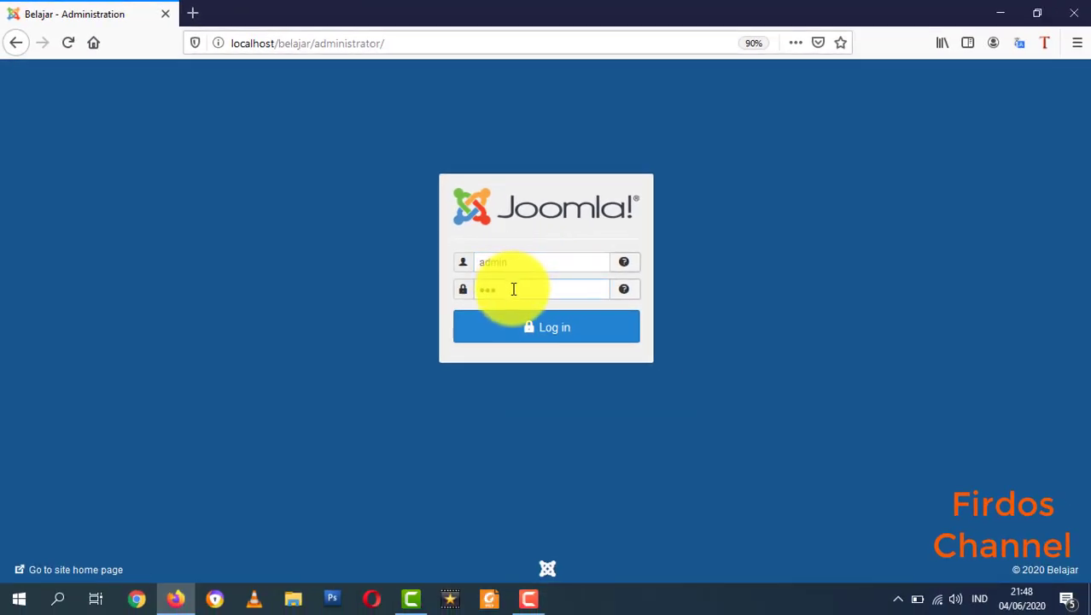
{"action": "left_click", "coordinate": [528, 338]}
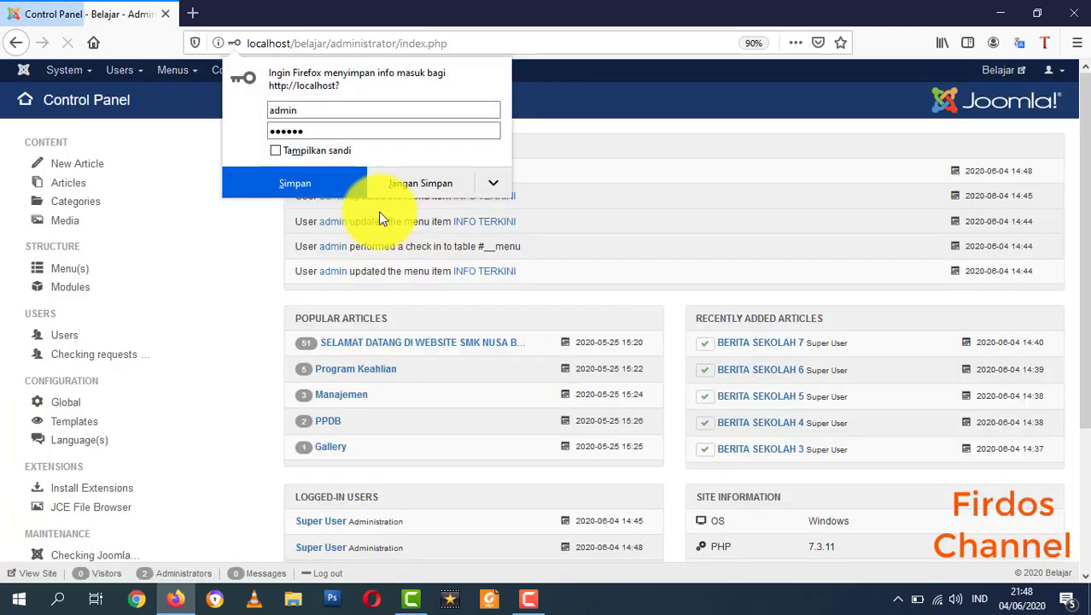
{"action": "left_click", "coordinate": [405, 188]}
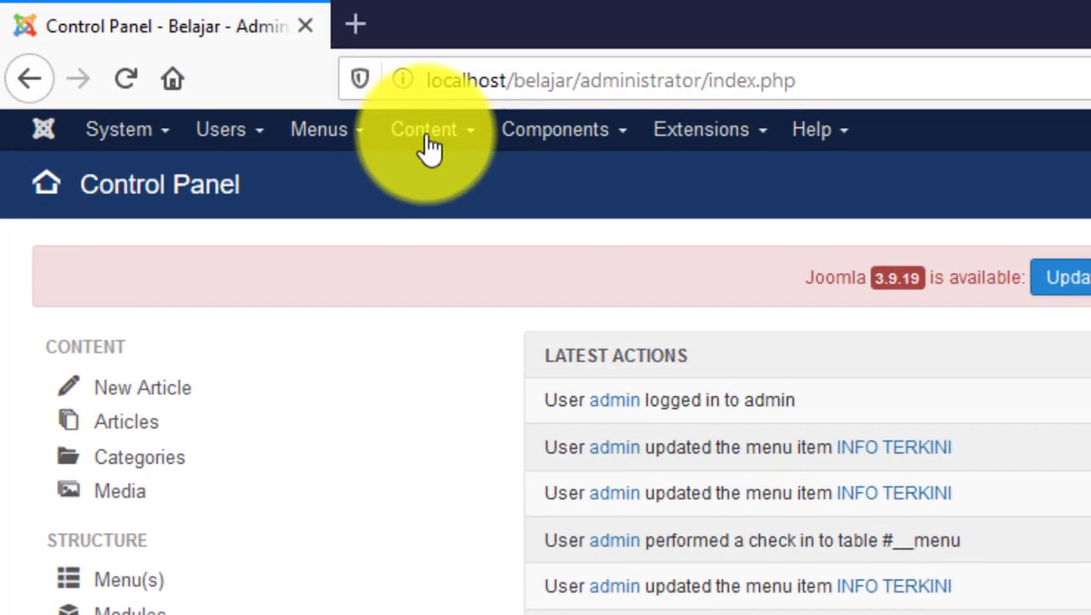
Open the article list and start a new article
{"action": "left_click", "coordinate": [428, 145]}
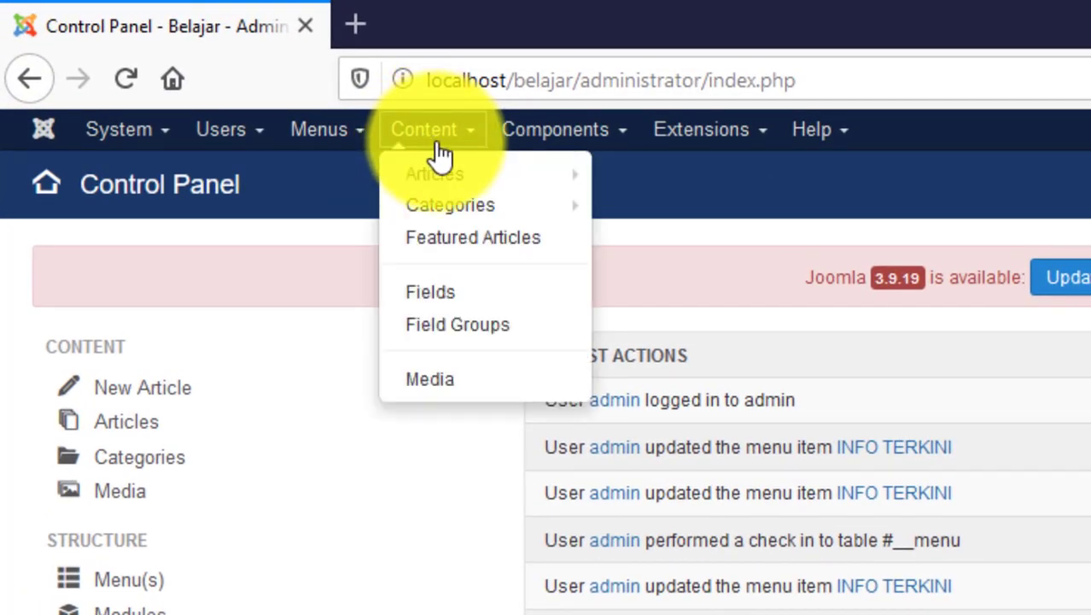
{"action": "mouse_move", "coordinate": [444, 177]}
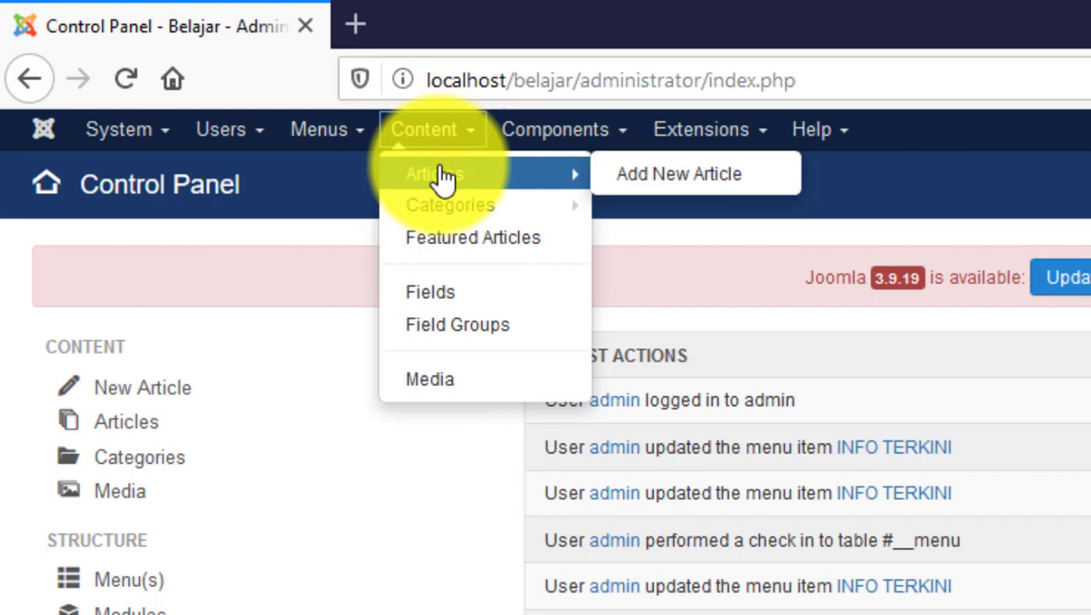
{"action": "left_click", "coordinate": [444, 176]}
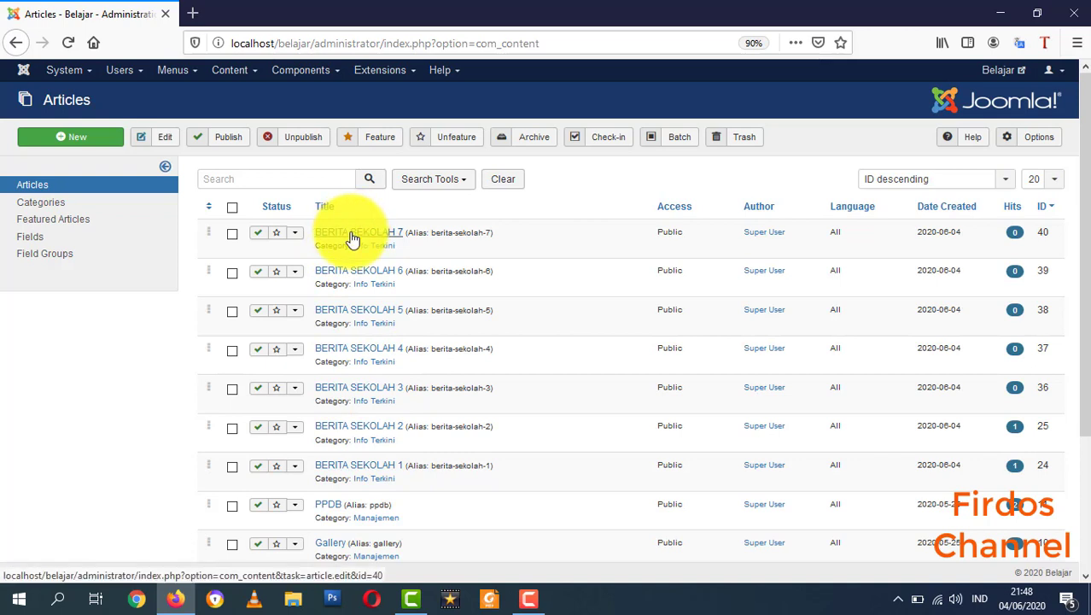
{"action": "left_click", "coordinate": [96, 144]}
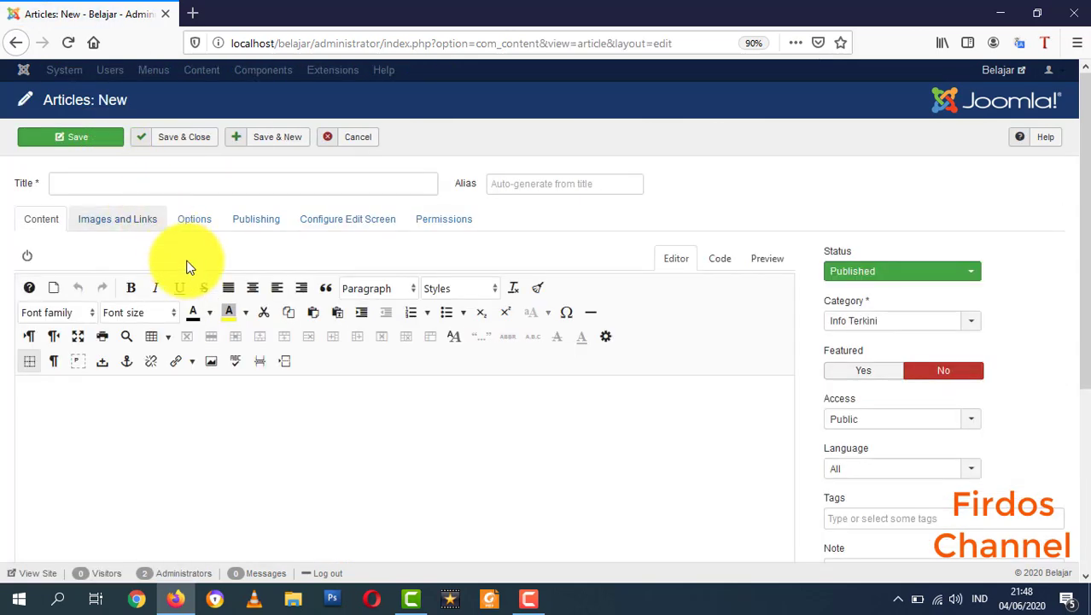
Enter "BERITA SEKOLAH 8" as the title of the new article
{"action": "left_click", "coordinate": [194, 183]}
{"action": "type", "text": "b"}
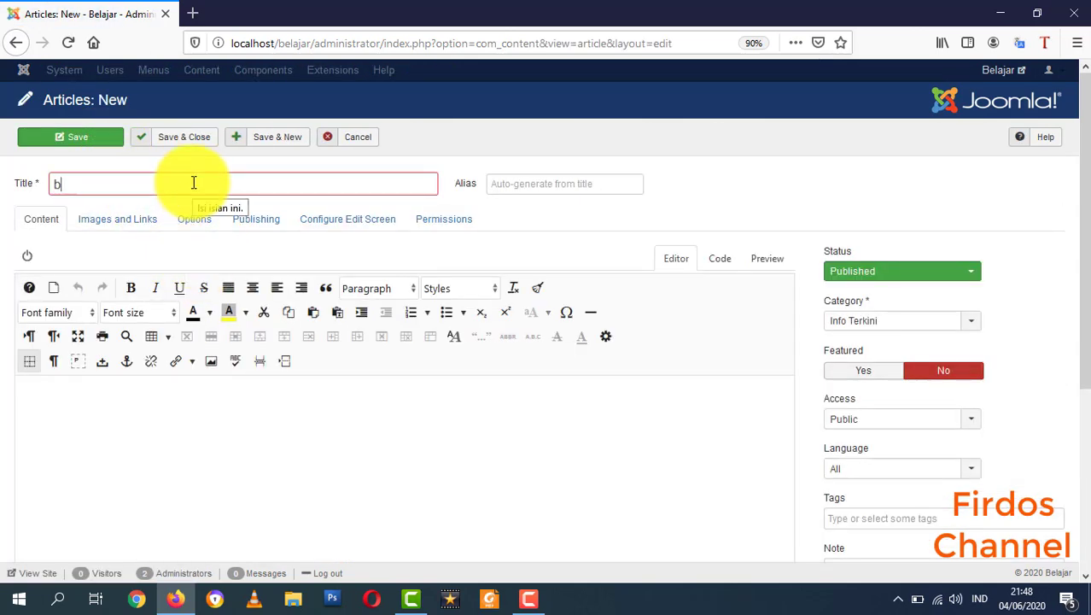
{"action": "type", "text": "er"}
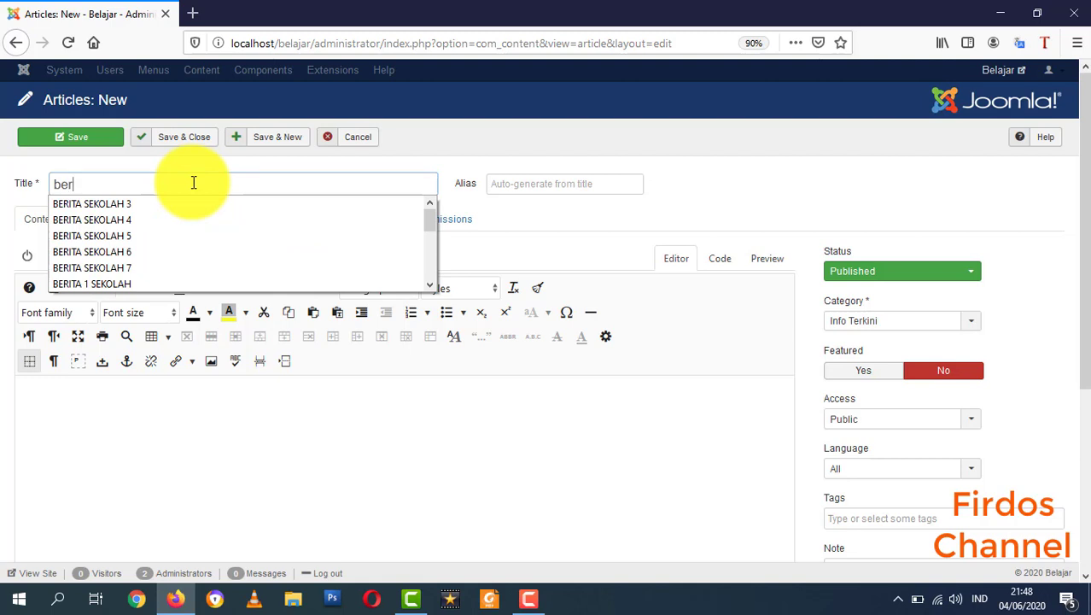
{"action": "key", "text": "BackSpace"}
{"action": "key", "text": "BackSpace"}
{"action": "type", "text": "BE"}
{"action": "left_click", "coordinate": [129, 267]}
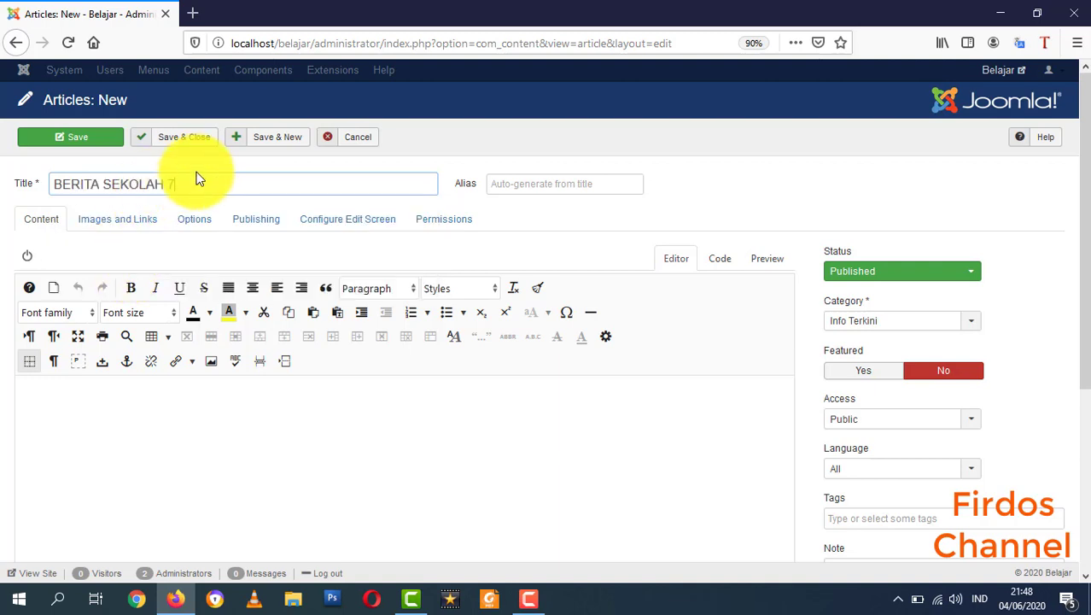
{"action": "key", "text": "BackSpace"}
{"action": "type", "text": "8"}
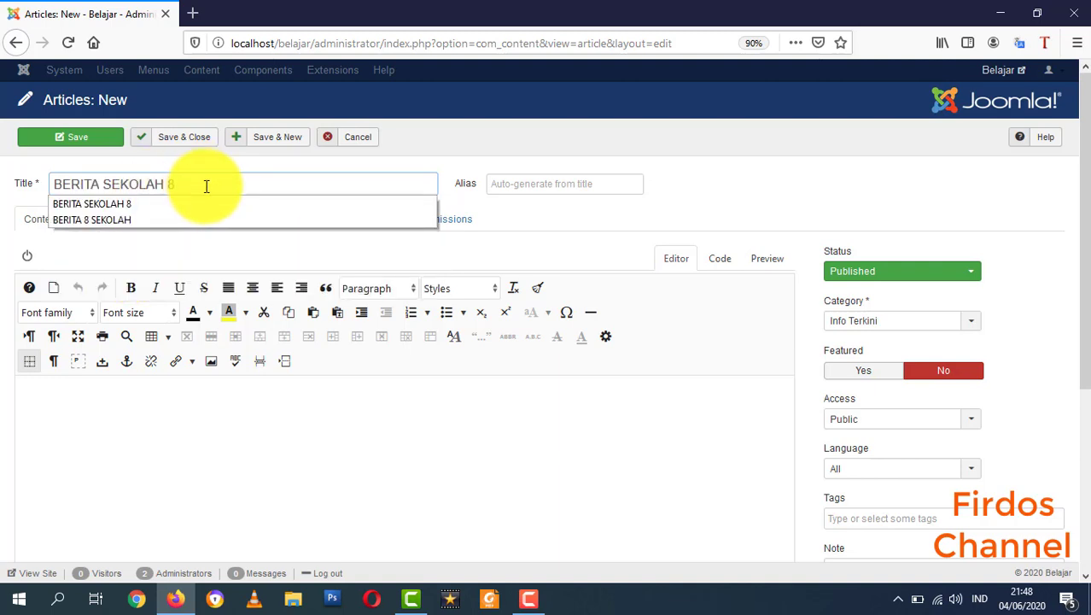
Open the Image Manager for the article body and go to the foto-info-terkini folder
{"action": "left_click", "coordinate": [323, 475]}
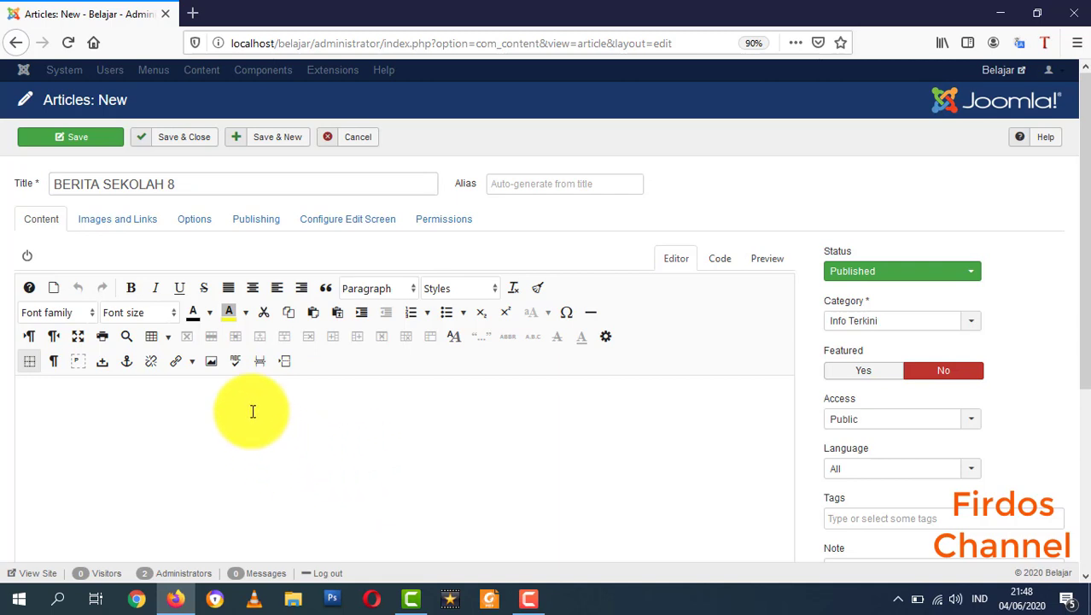
{"action": "left_click", "coordinate": [211, 362]}
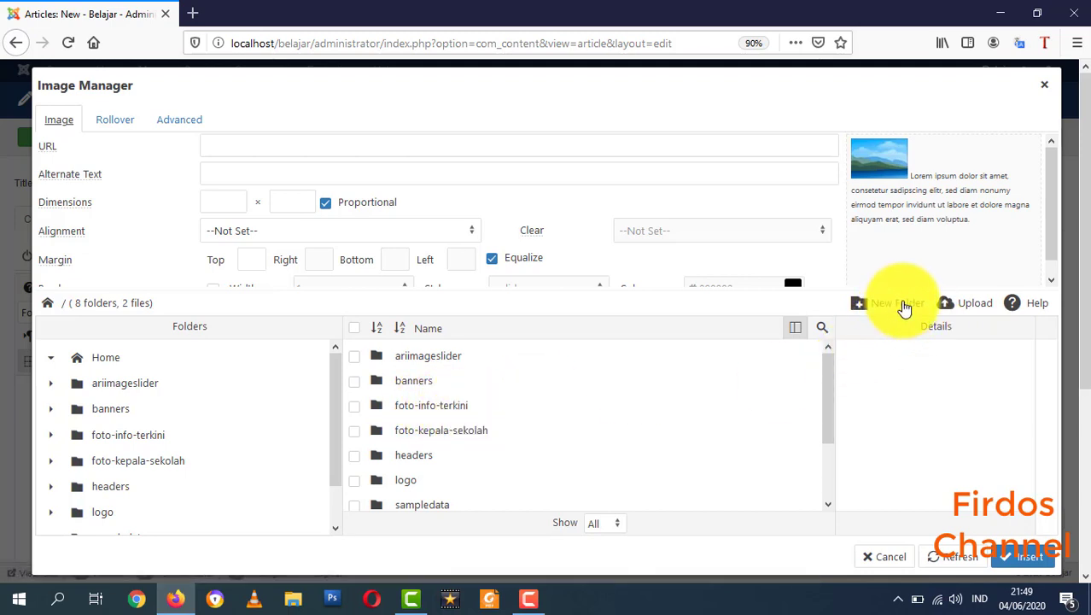
{"action": "left_click", "coordinate": [902, 314]}
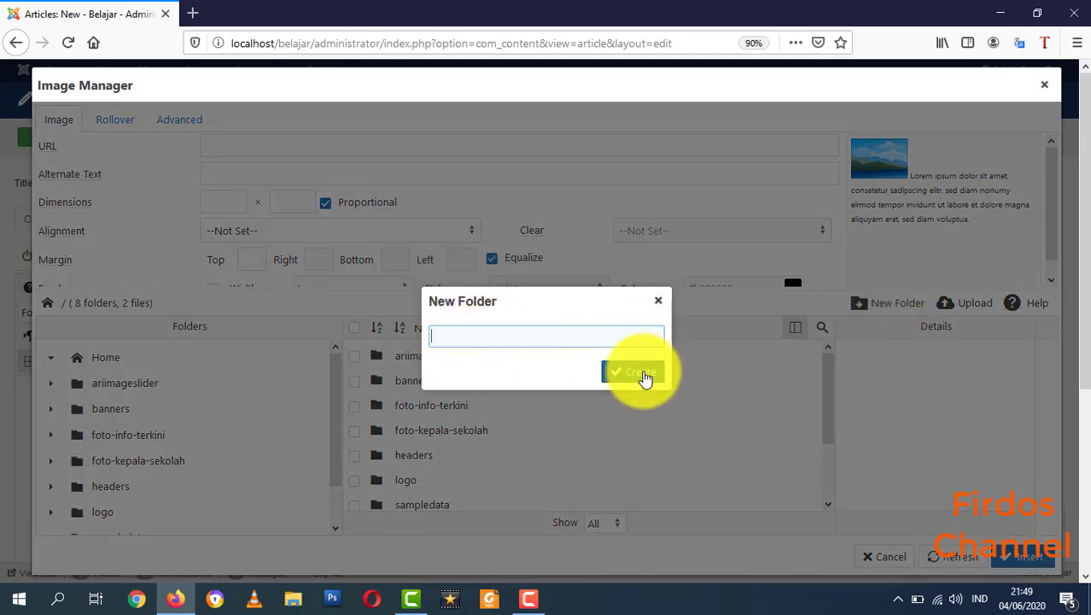
{"action": "left_click", "coordinate": [660, 304]}
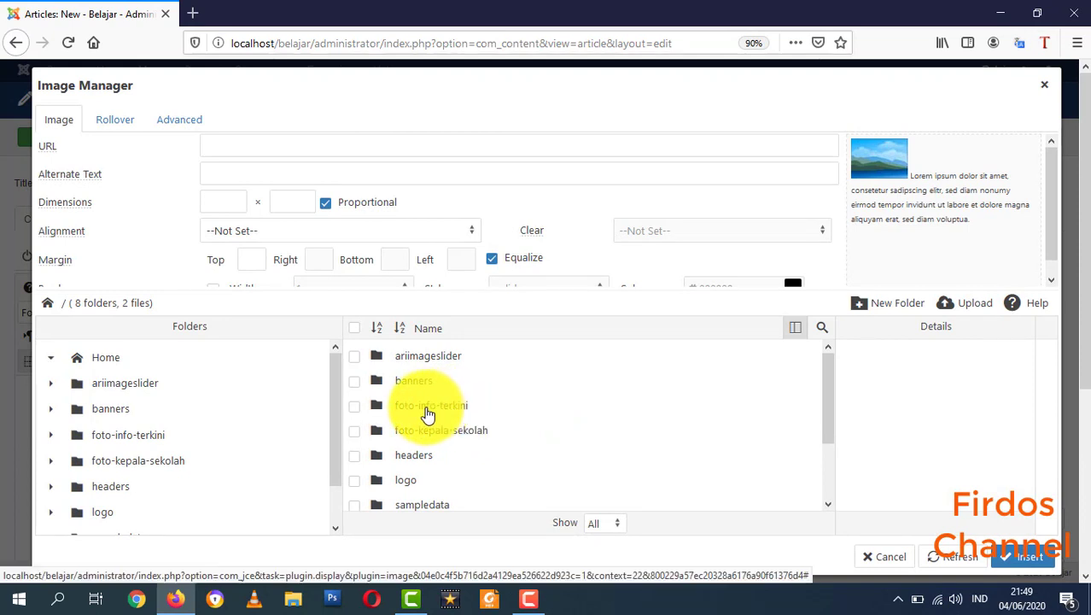
{"action": "scroll", "coordinate": [717, 452], "scroll_direction": "down", "scroll_amount": 2}
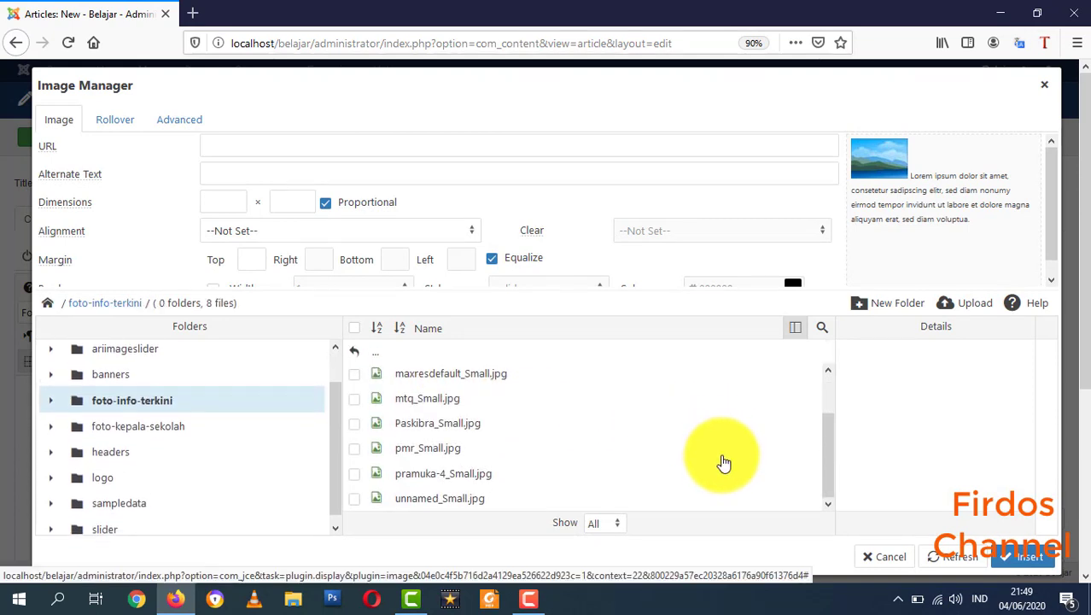
Delete the image unnamed_Small.jpg from the foto-info-terkini folder
{"action": "left_click", "coordinate": [417, 499]}
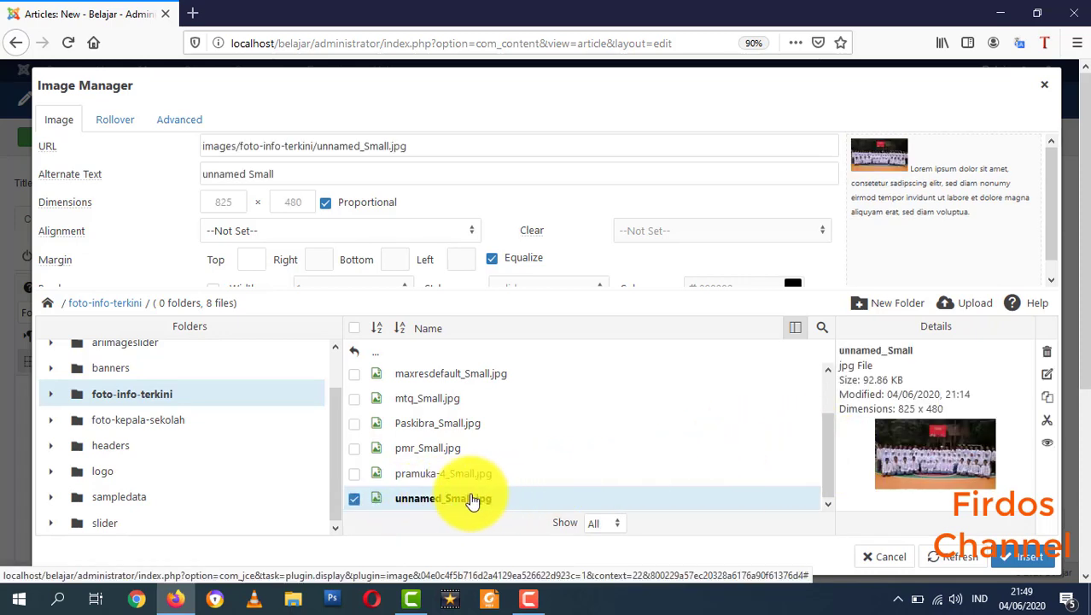
{"action": "left_click", "coordinate": [455, 475]}
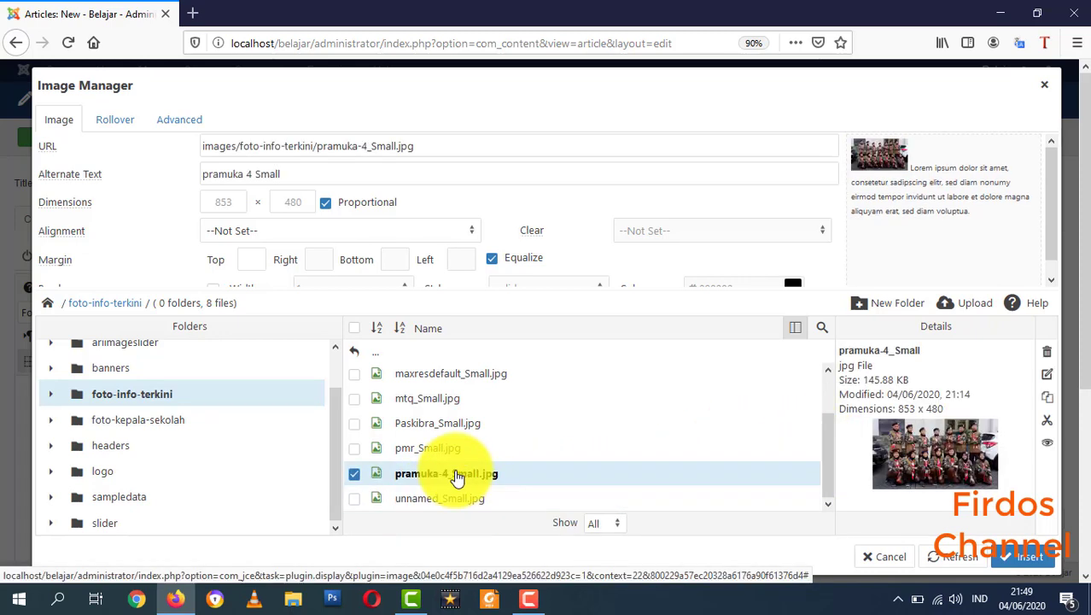
{"action": "left_click", "coordinate": [453, 501]}
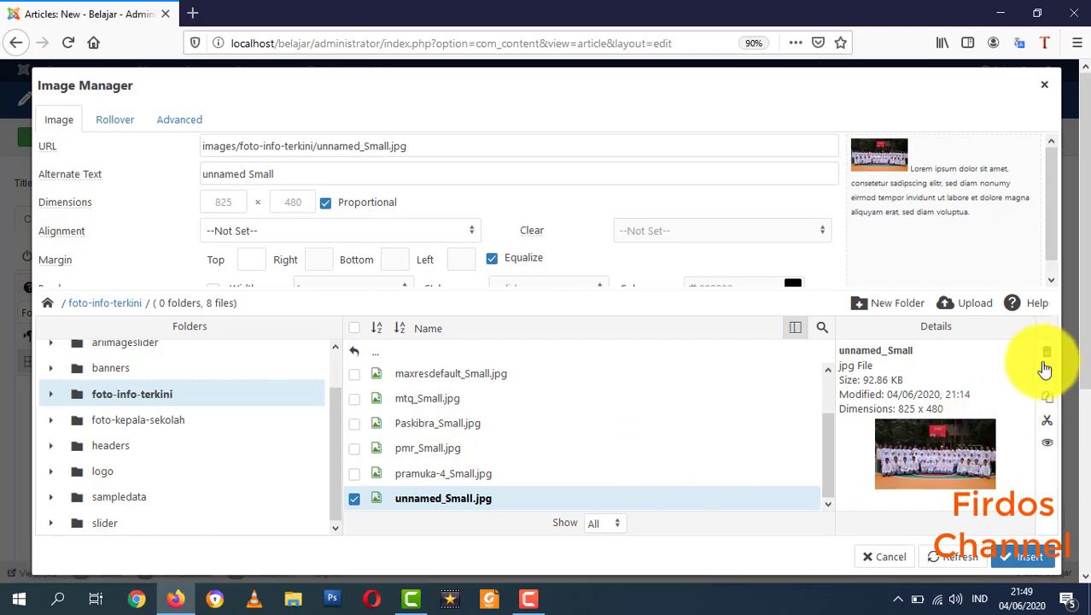
{"action": "left_click", "coordinate": [1047, 360]}
{"action": "left_click", "coordinate": [637, 372]}
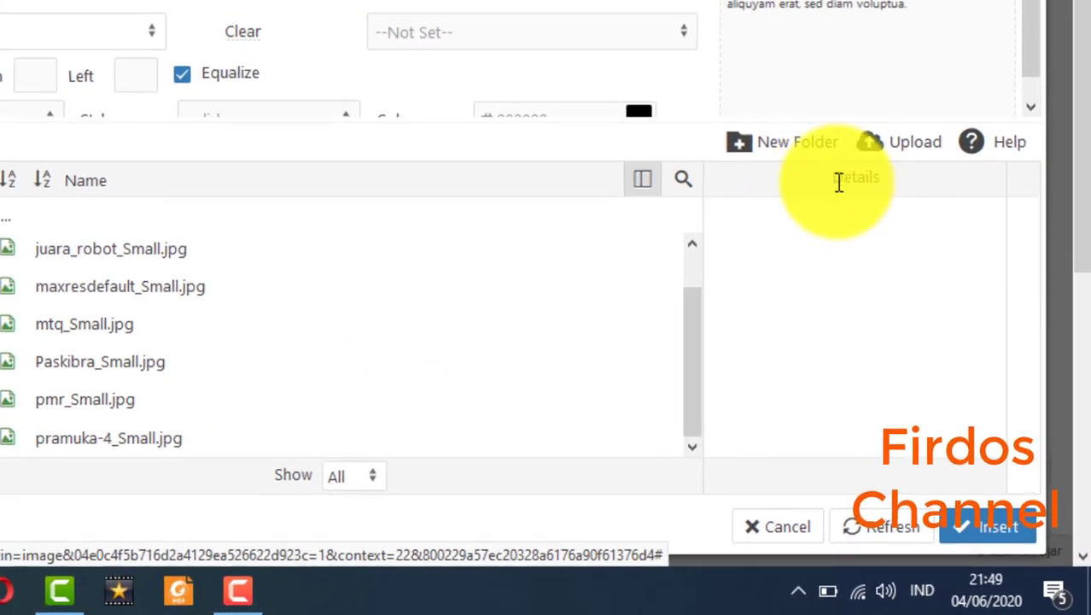
Open the image upload dialog, switch to File Explorer and go to D:\xampp\htdocs\labjoomla\images\foto-berita
{"action": "left_click", "coordinate": [903, 145]}
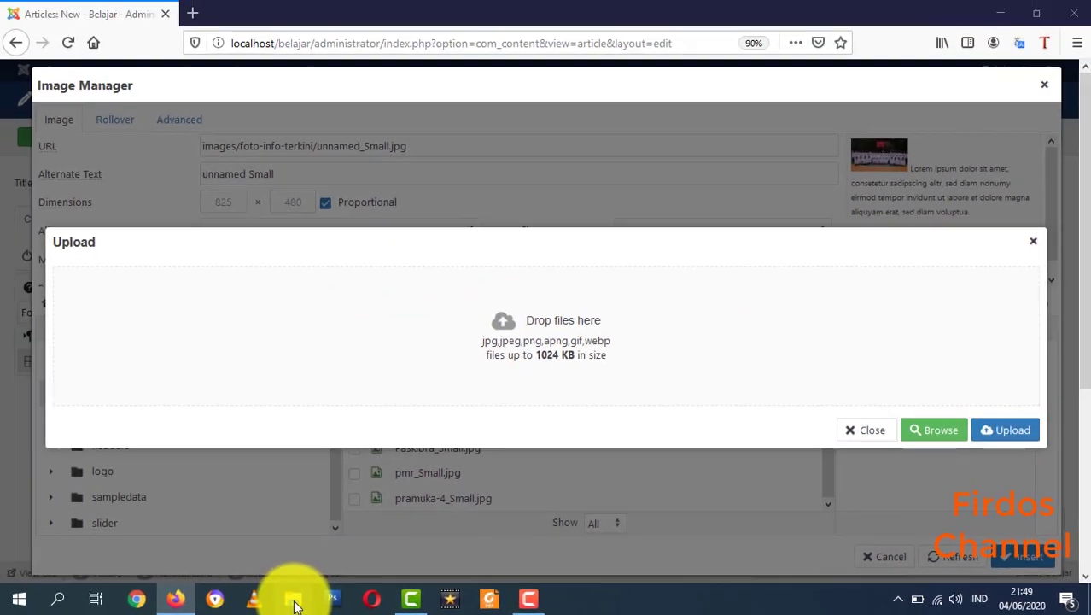
{"action": "left_click", "coordinate": [137, 598]}
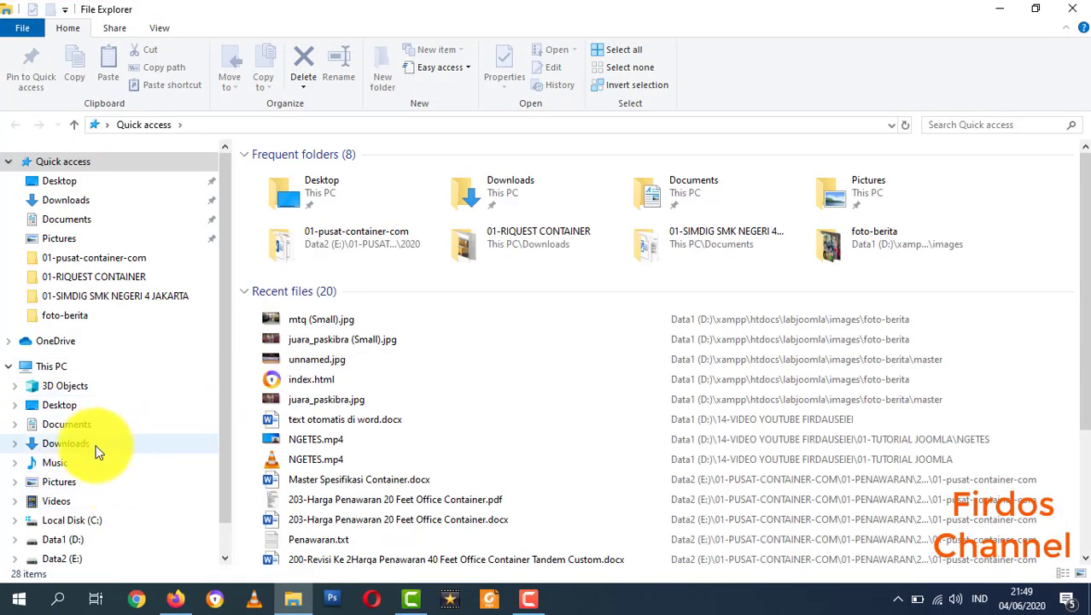
{"action": "left_click", "coordinate": [83, 545]}
{"action": "scroll", "coordinate": [247, 491], "scroll_direction": "down", "scroll_amount": 3}
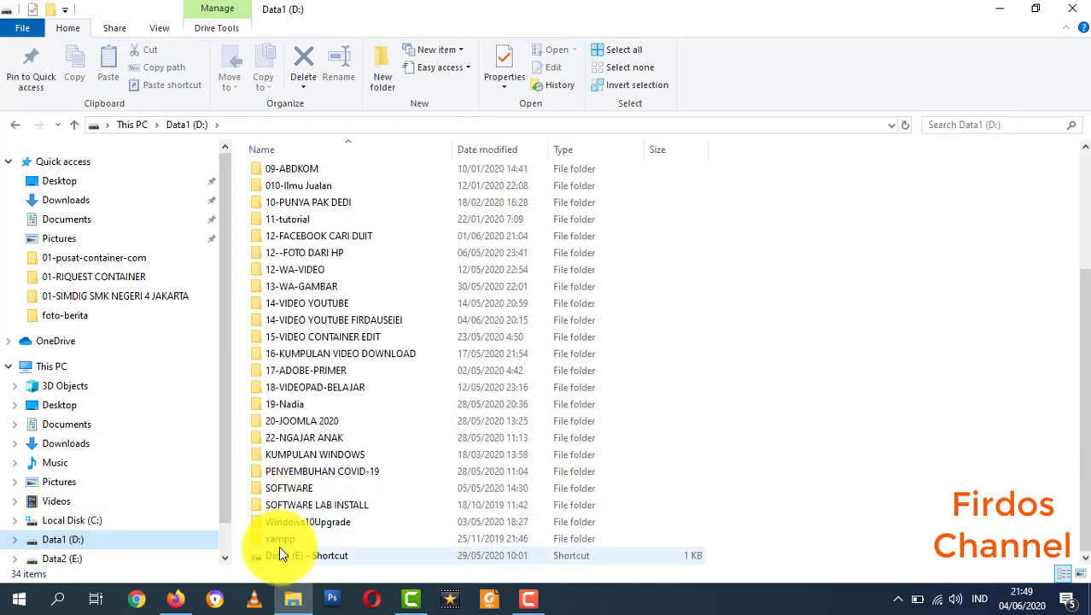
{"action": "left_click", "coordinate": [275, 542]}
{"action": "double_click", "coordinate": [275, 541]}
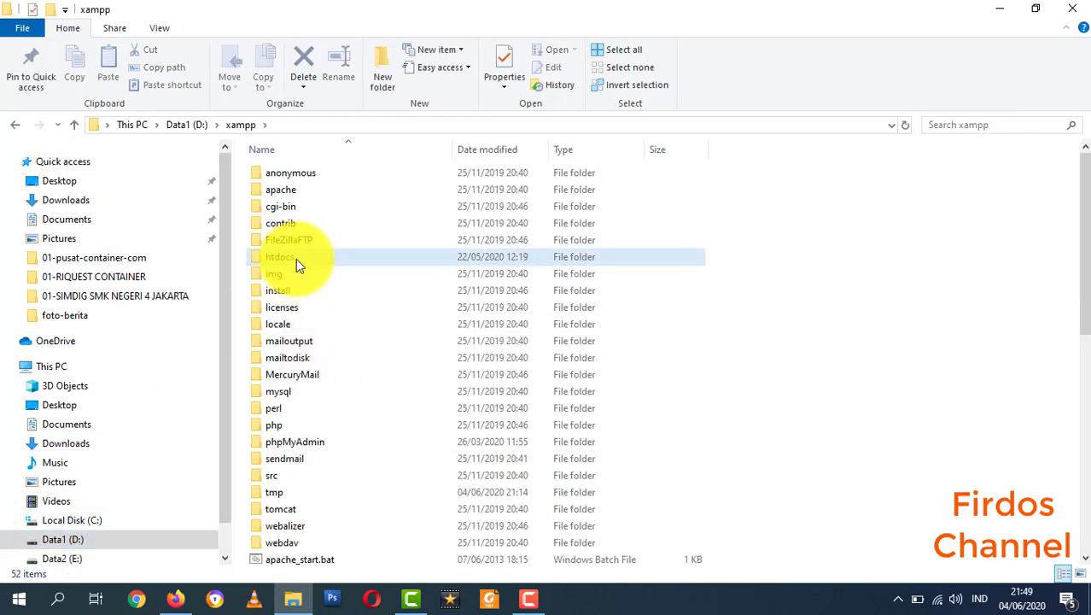
{"action": "double_click", "coordinate": [295, 259]}
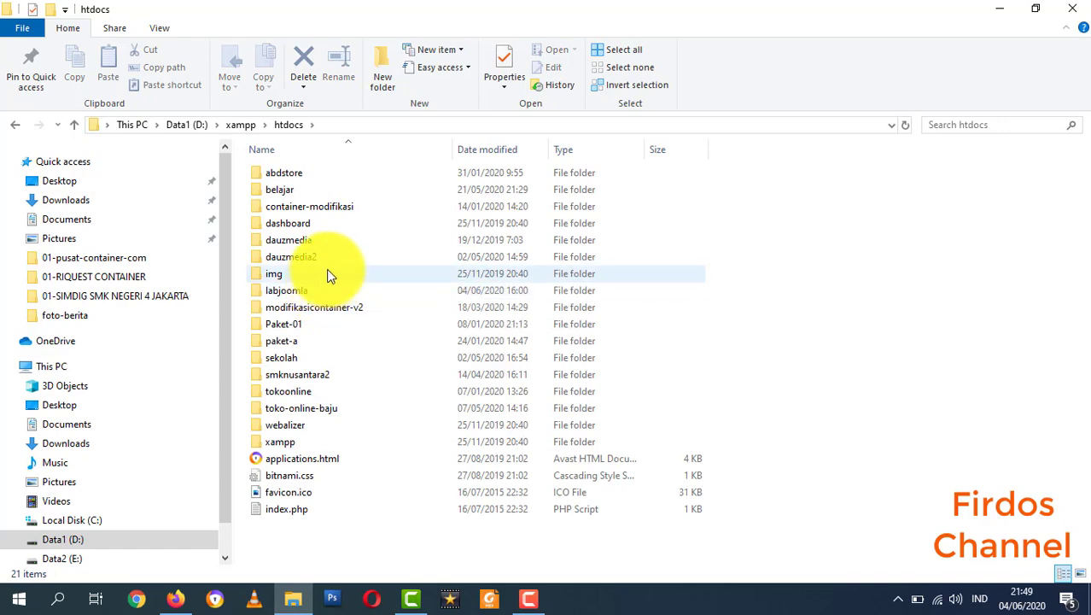
{"action": "double_click", "coordinate": [303, 292]}
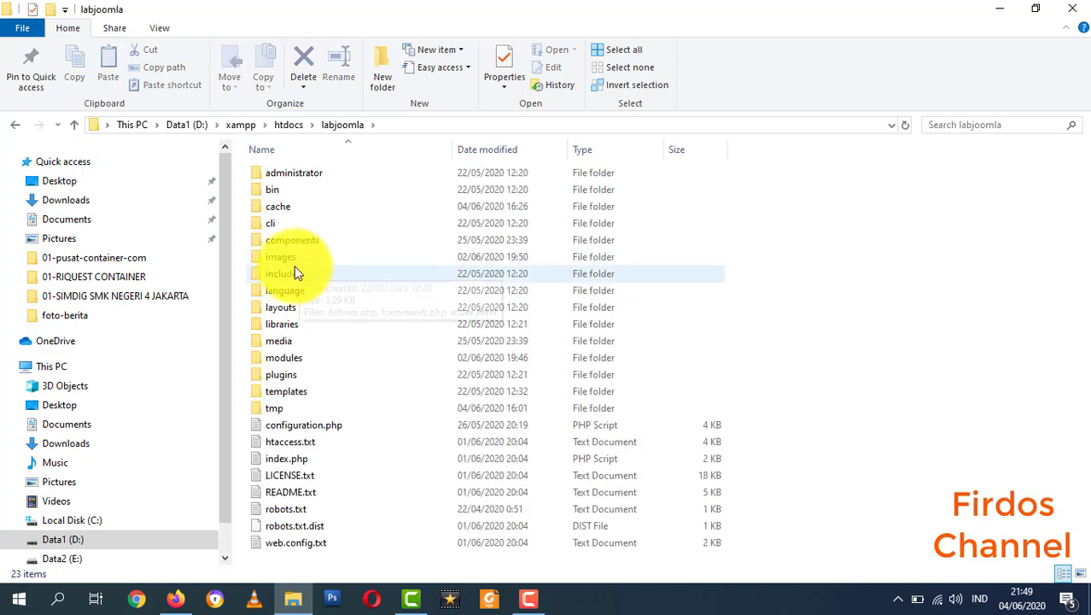
{"action": "left_click", "coordinate": [292, 260]}
{"action": "double_click", "coordinate": [292, 261]}
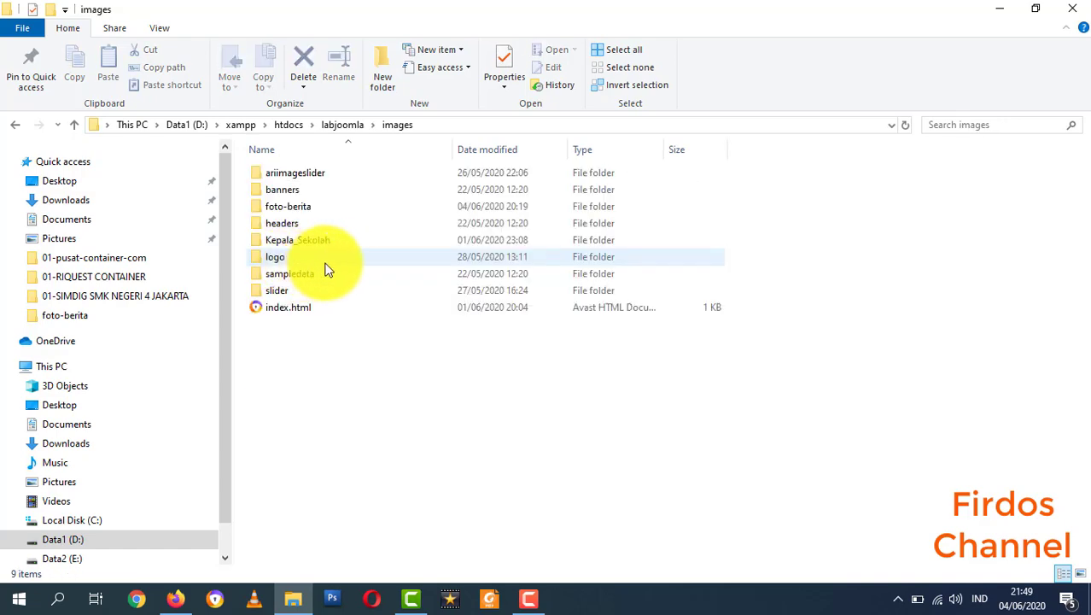
{"action": "left_click", "coordinate": [297, 208]}
{"action": "double_click", "coordinate": [301, 210]}
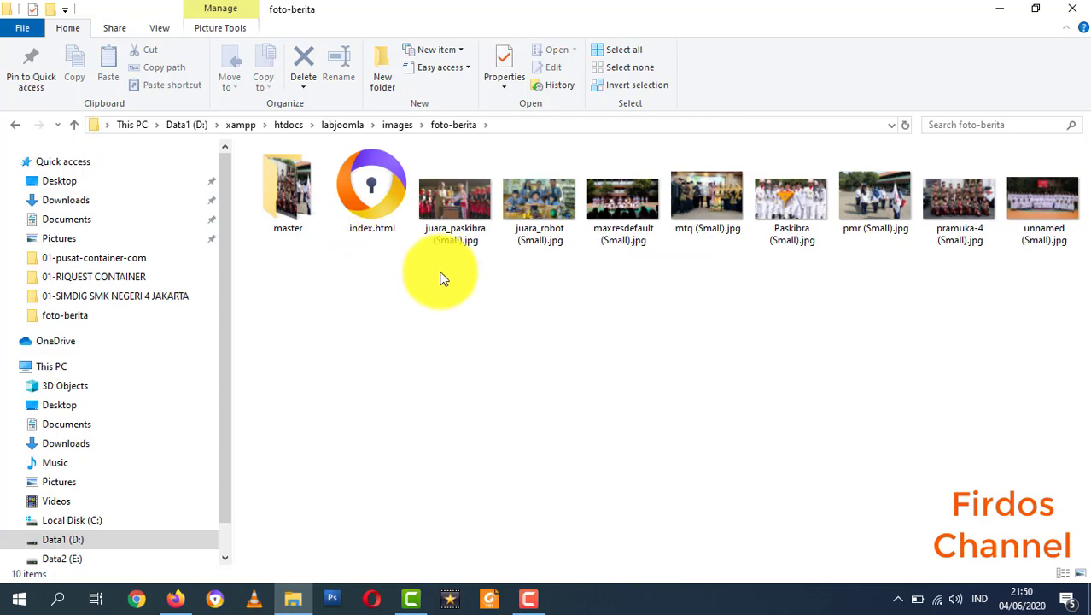
Upload unnamed (Small).jpg from the foto-berita folder to the foto-info-terkini folder through the browser's upload dialog
{"action": "left_click", "coordinate": [1045, 210]}
{"action": "left_click", "coordinate": [173, 598]}
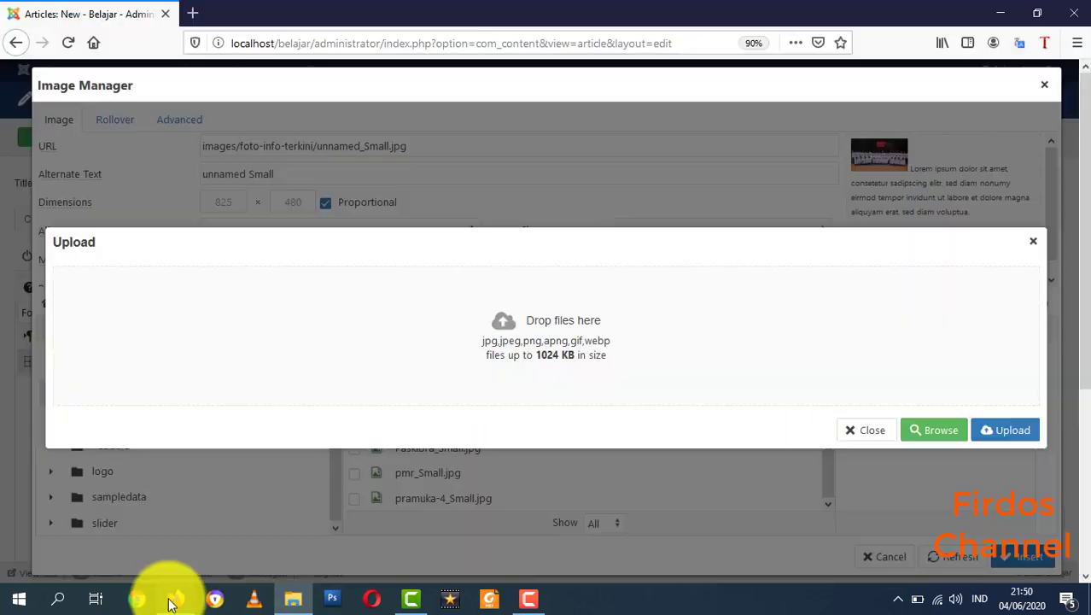
{"action": "left_click", "coordinate": [292, 598]}
{"action": "left_click_drag", "start_coordinate": [1051, 205], "coordinate": [443, 342]}
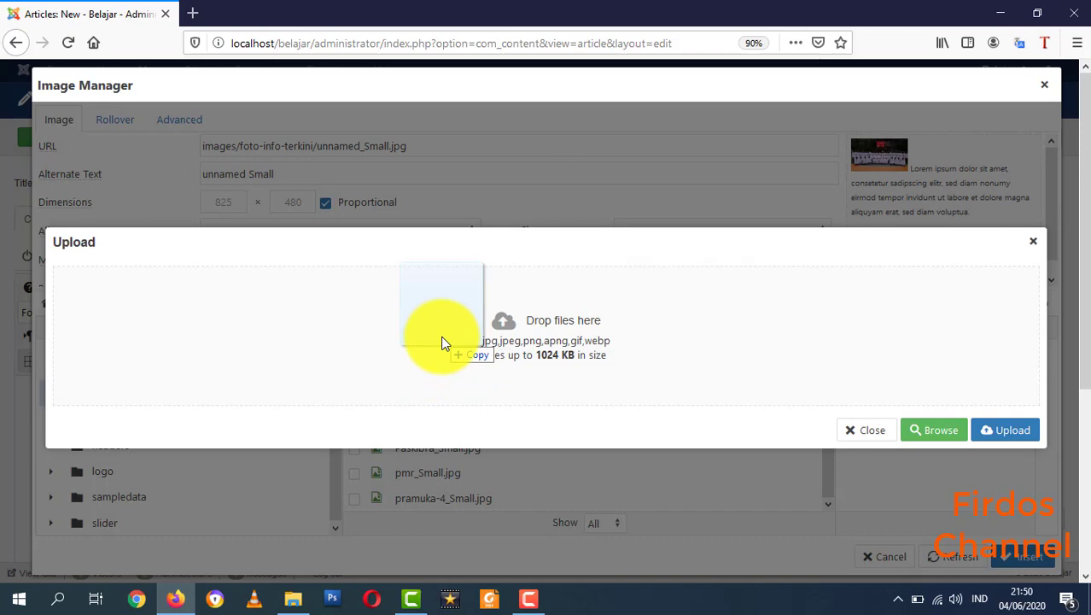
{"action": "left_click_drag", "start_coordinate": [443, 343], "coordinate": [443, 342]}
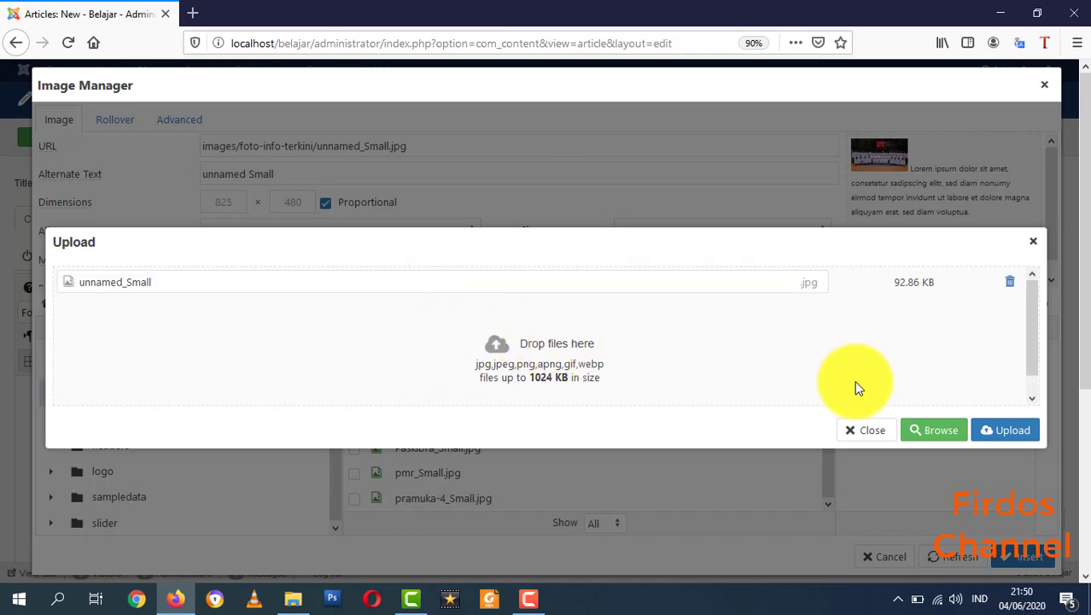
{"action": "left_click", "coordinate": [1008, 430]}
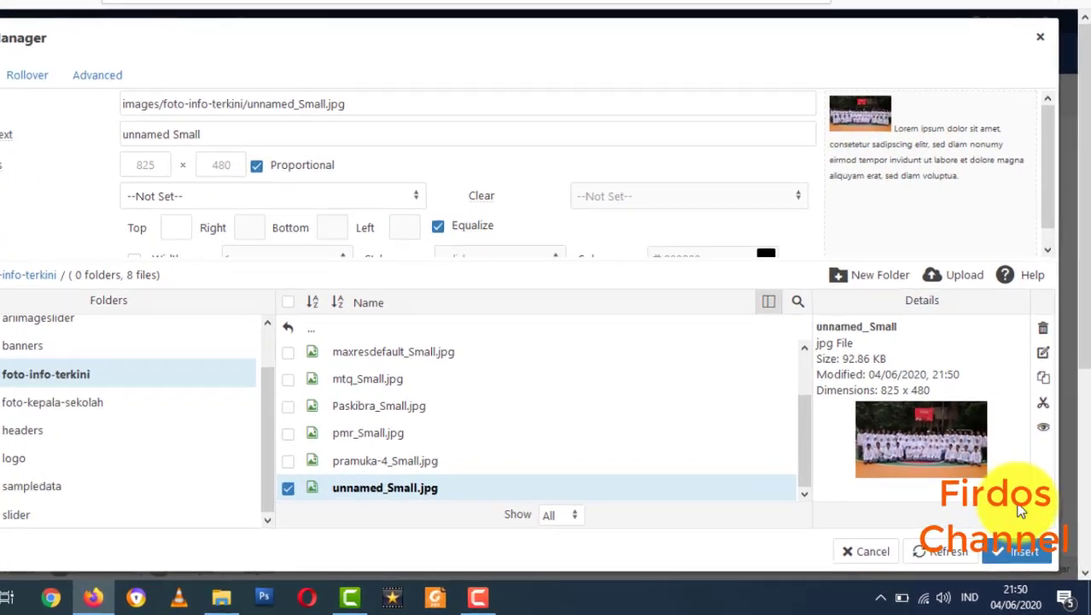
Insert the uploaded image unnamed_Small.jpg into the article body
{"action": "left_click", "coordinate": [1014, 552]}
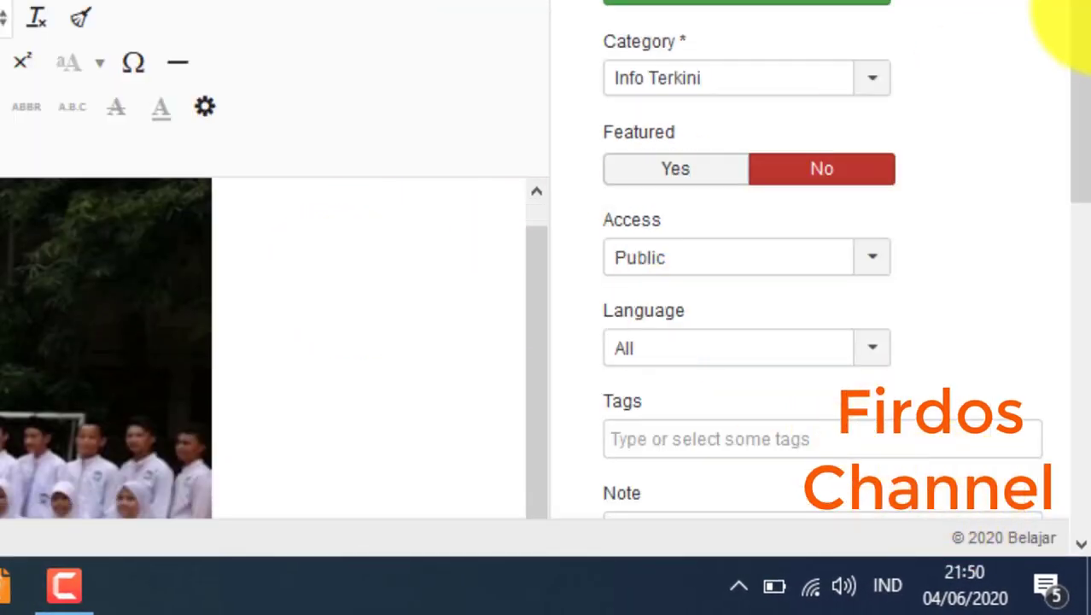
{"action": "scroll", "coordinate": [1063, 25], "scroll_direction": "down", "scroll_amount": 5}
{"action": "scroll", "coordinate": [1067, 34], "scroll_direction": "up", "scroll_amount": 5}
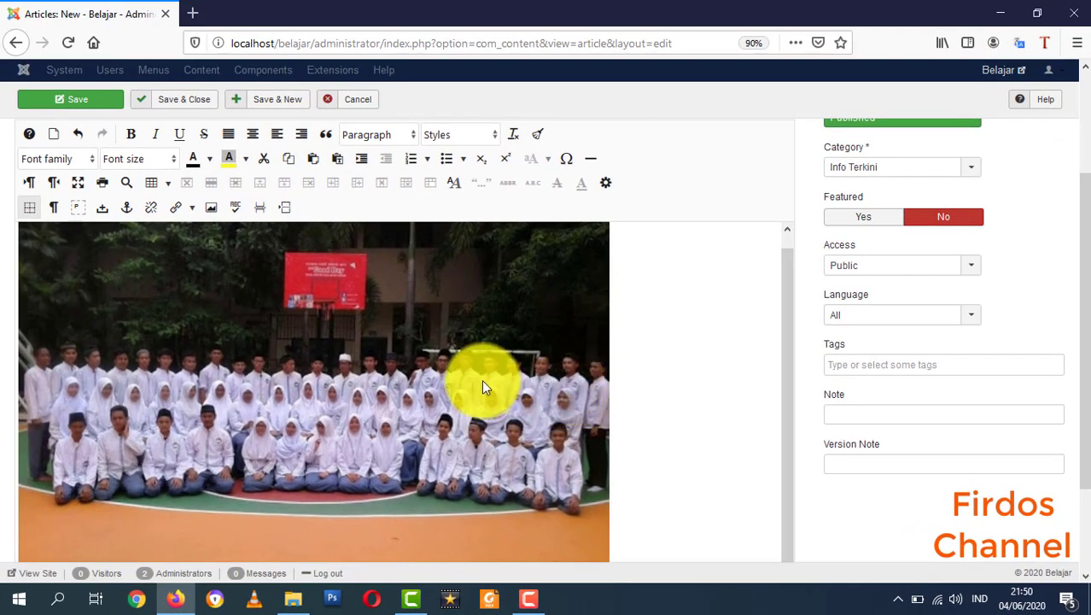
Centre the inserted image in the article body, trying left and right alignment too, and place the text cursor beside it
{"action": "left_click", "coordinate": [301, 339]}
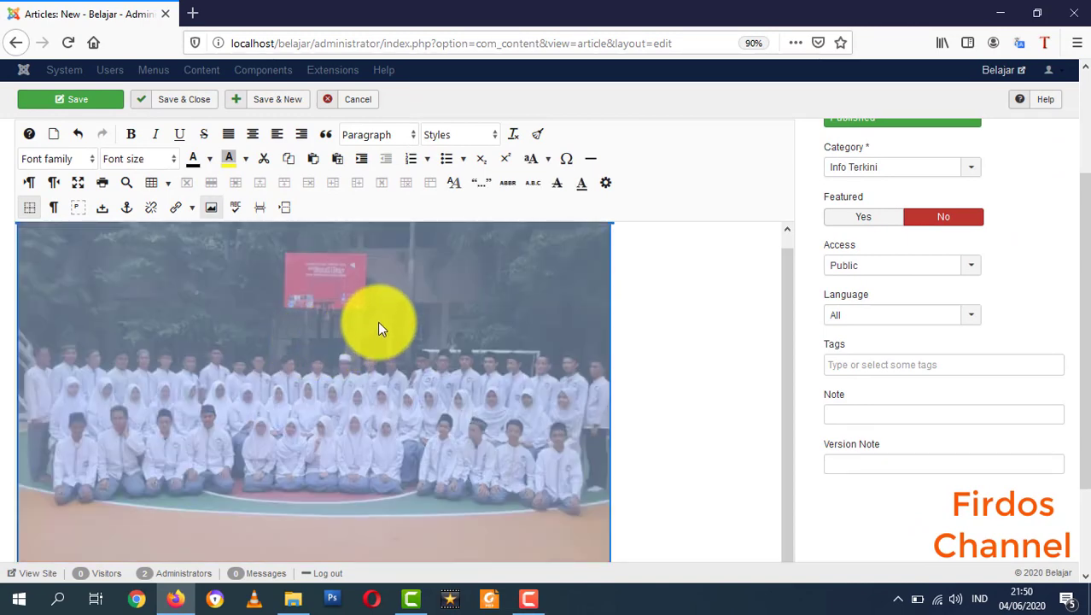
{"action": "left_click", "coordinate": [254, 136]}
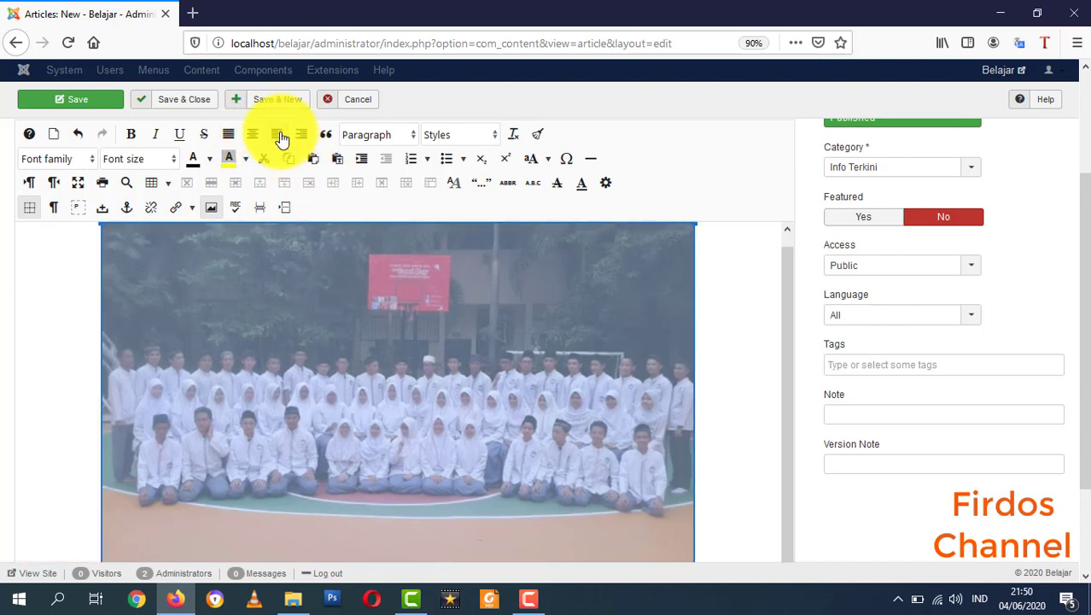
{"action": "left_click", "coordinate": [280, 137]}
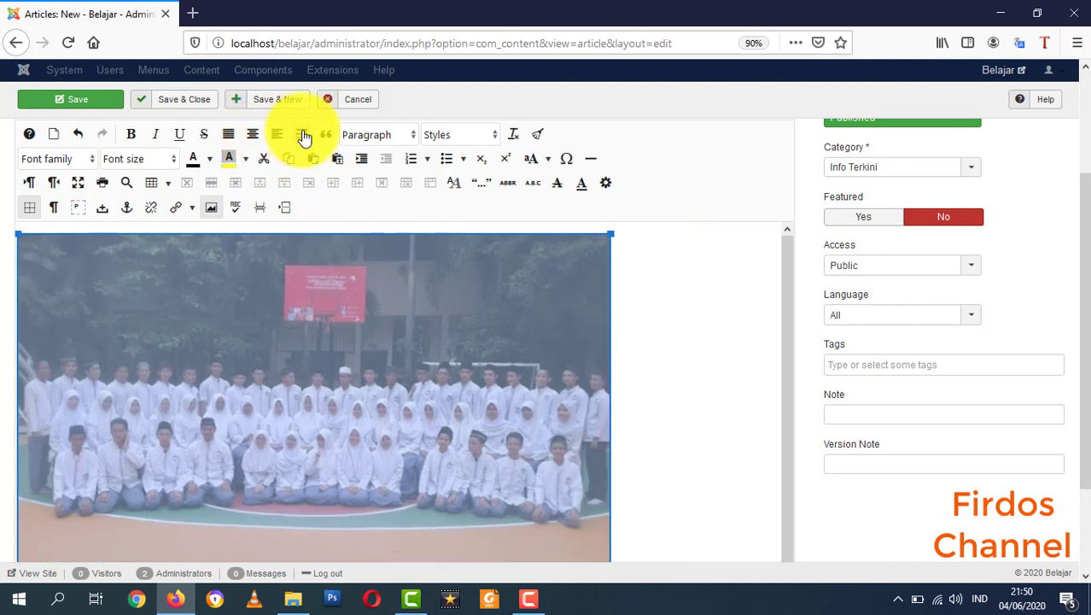
{"action": "left_click", "coordinate": [303, 137]}
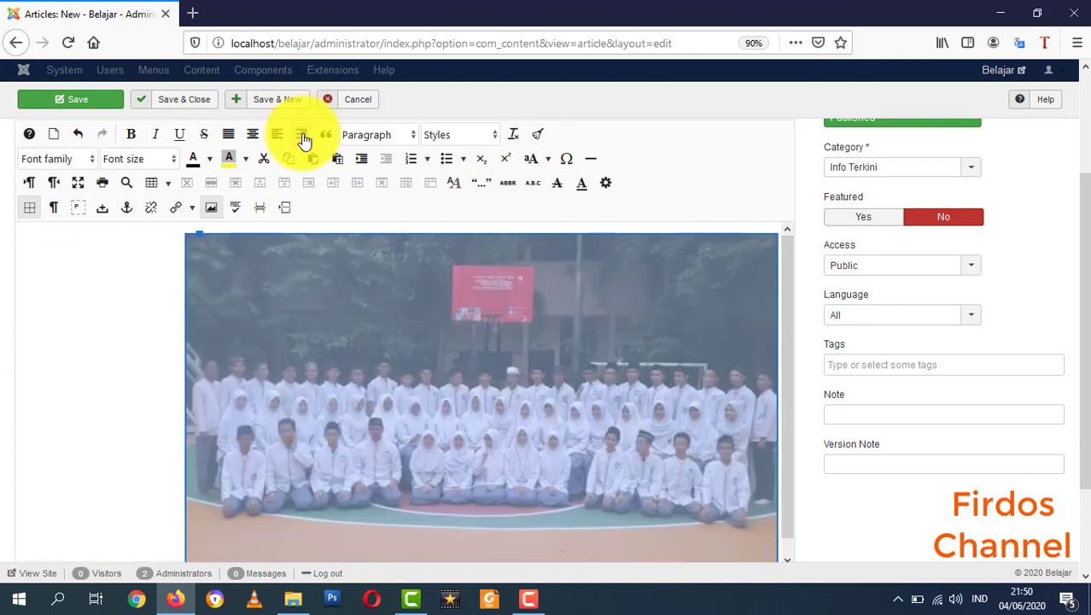
{"action": "left_click", "coordinate": [253, 138]}
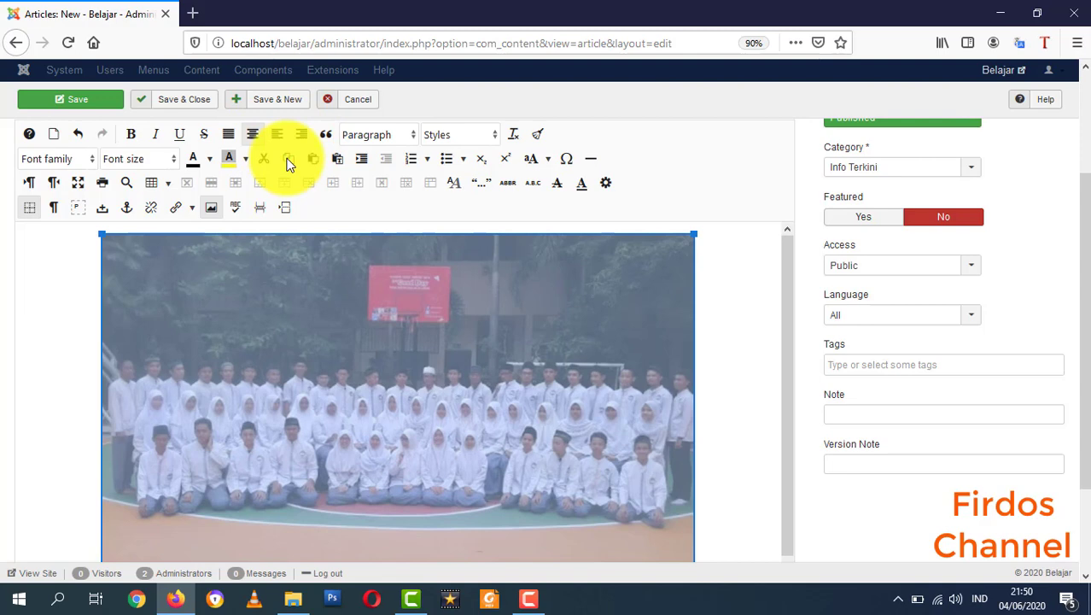
{"action": "left_click", "coordinate": [717, 371]}
{"action": "scroll", "coordinate": [725, 380], "scroll_direction": "down", "scroll_amount": 1}
{"action": "scroll", "coordinate": [724, 375], "scroll_direction": "down", "scroll_amount": 1}
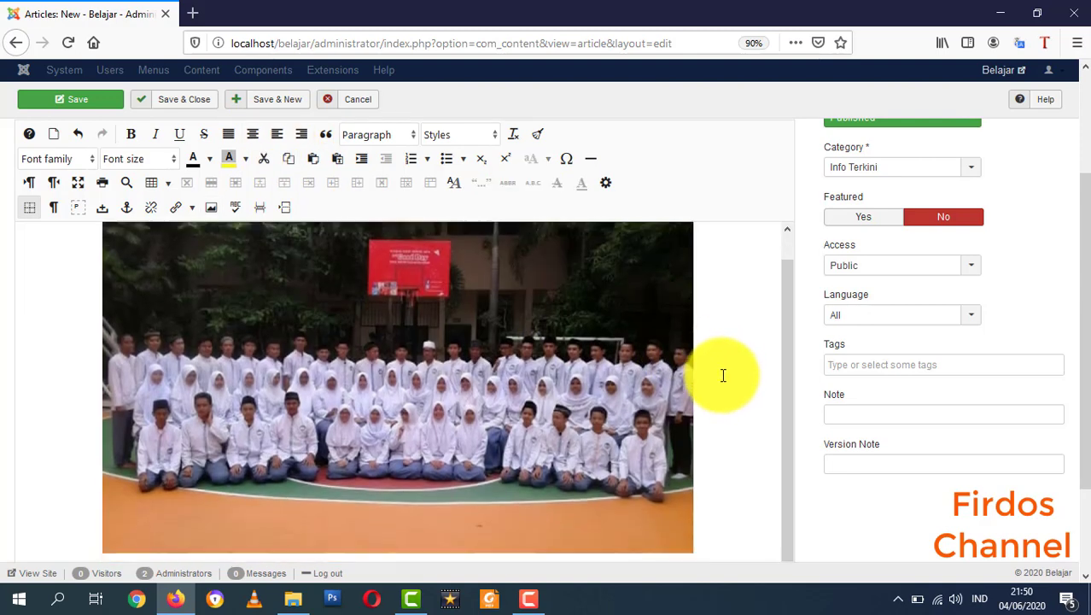
{"action": "scroll", "coordinate": [718, 380], "scroll_direction": "down", "scroll_amount": 2}
{"action": "scroll", "coordinate": [1072, 389], "scroll_direction": "down", "scroll_amount": 2}
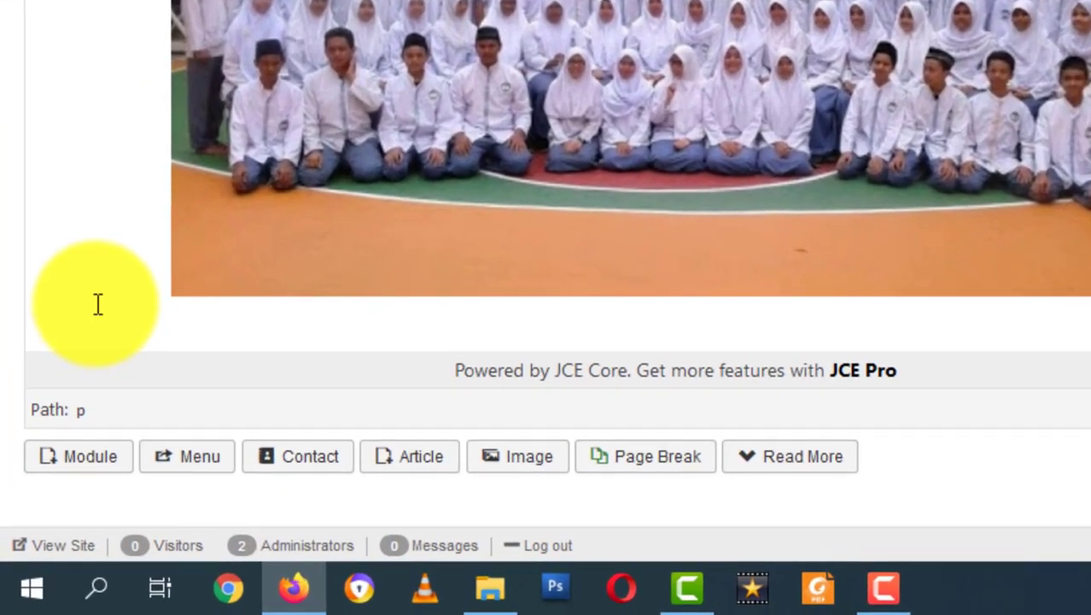
Switch to Word and create a blank document
{"action": "left_click", "coordinate": [98, 589]}
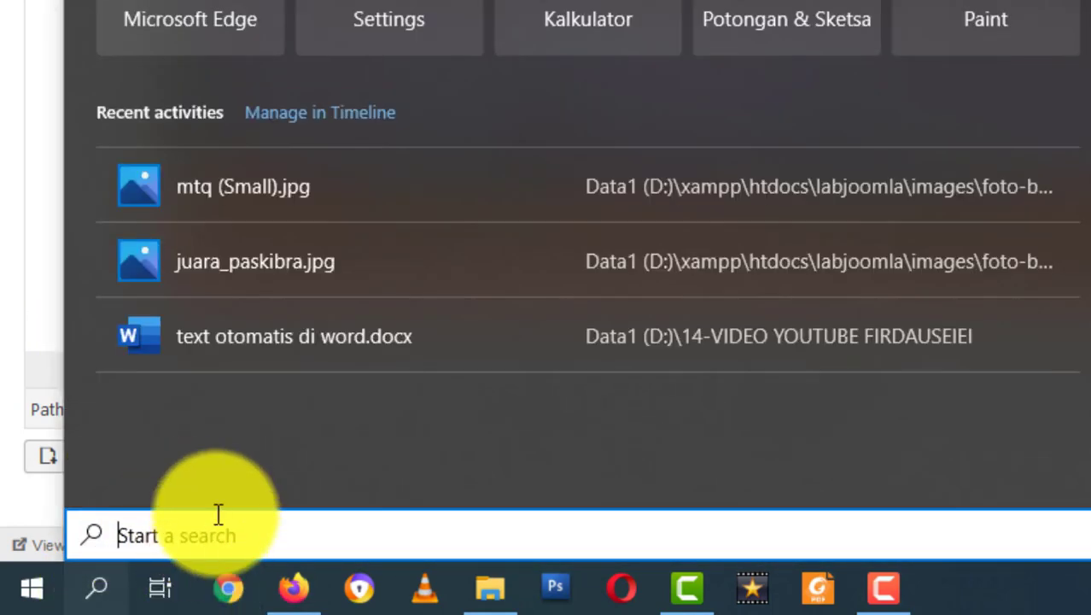
{"action": "type", "text": "WOR"}
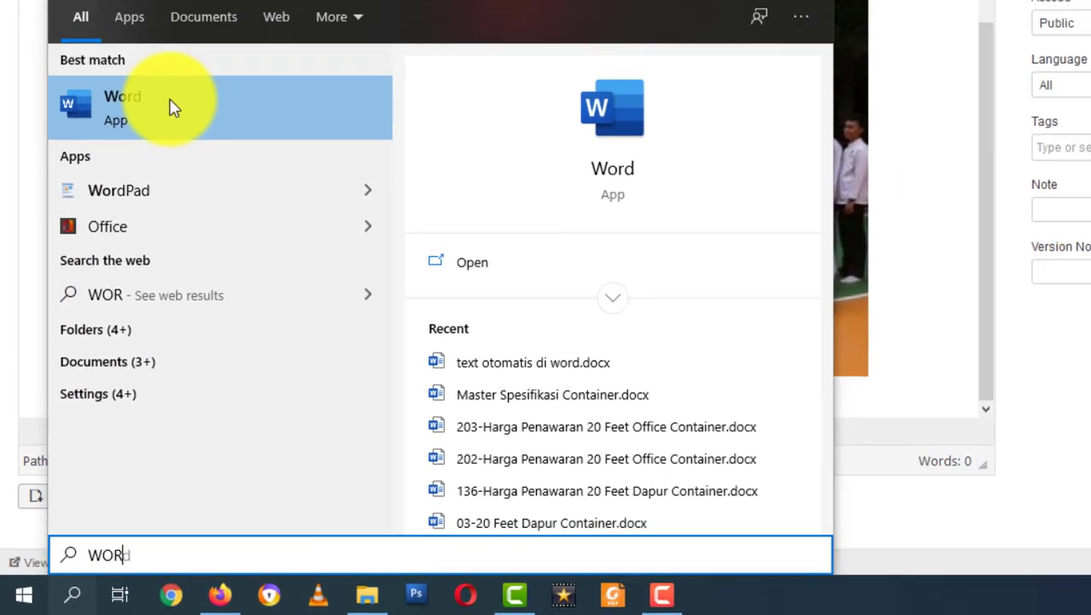
{"action": "left_click", "coordinate": [171, 103]}
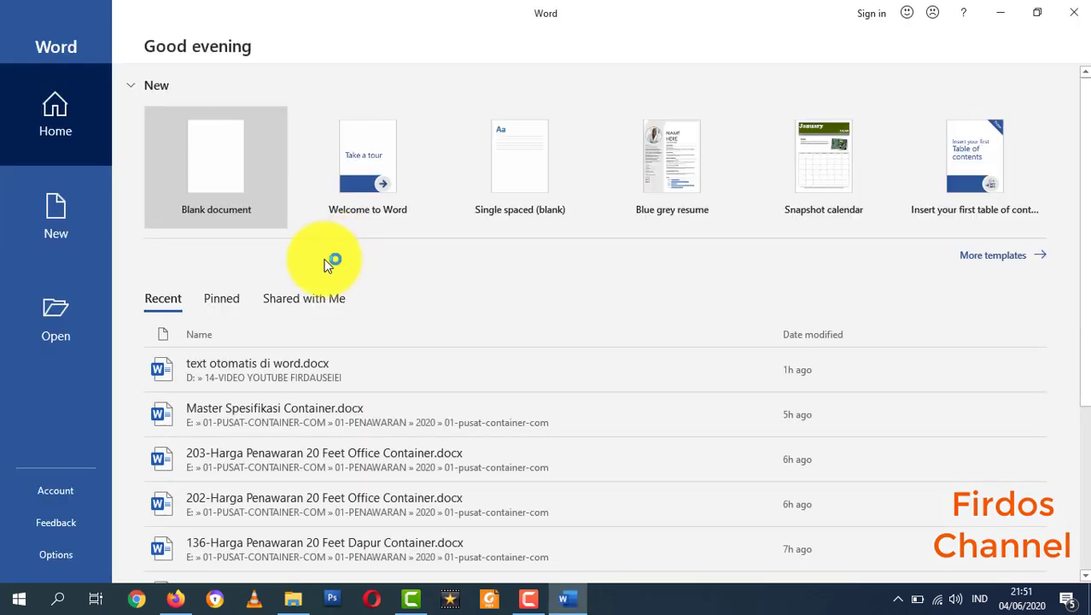
{"action": "left_click", "coordinate": [208, 171]}
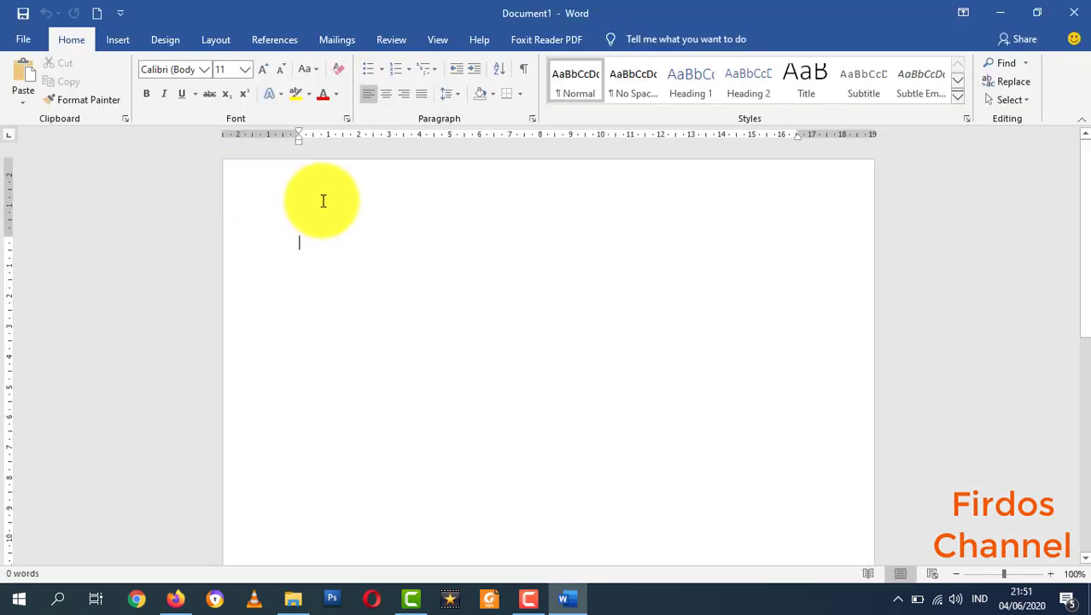
Enter =Rand() in the blank document and save the document as Rand.docx
{"action": "type", "text": "=Rand("}
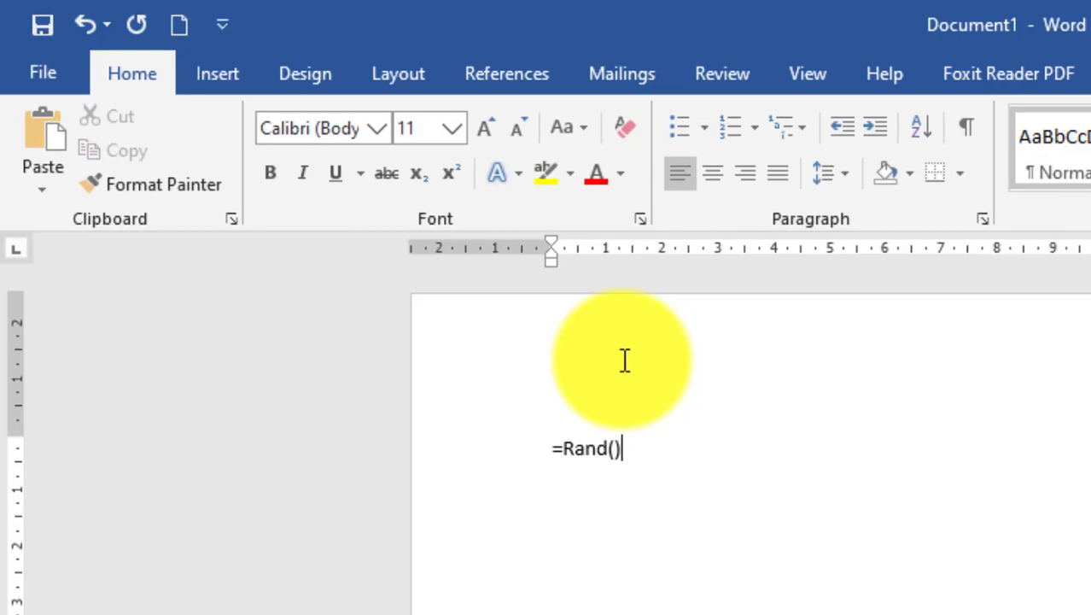
{"action": "left_click", "coordinate": [45, 21]}
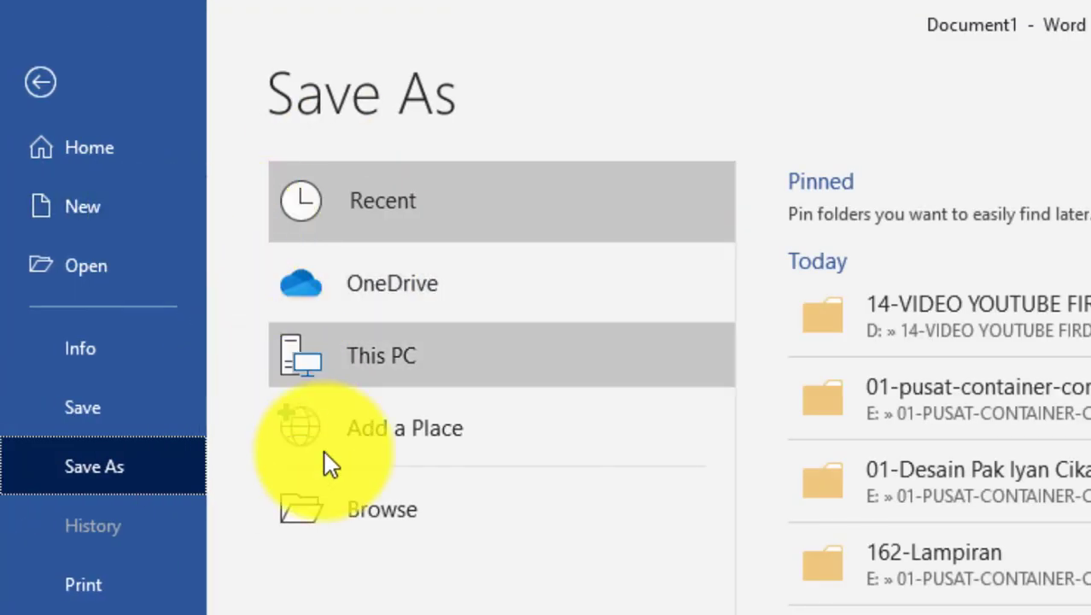
{"action": "left_click", "coordinate": [344, 527]}
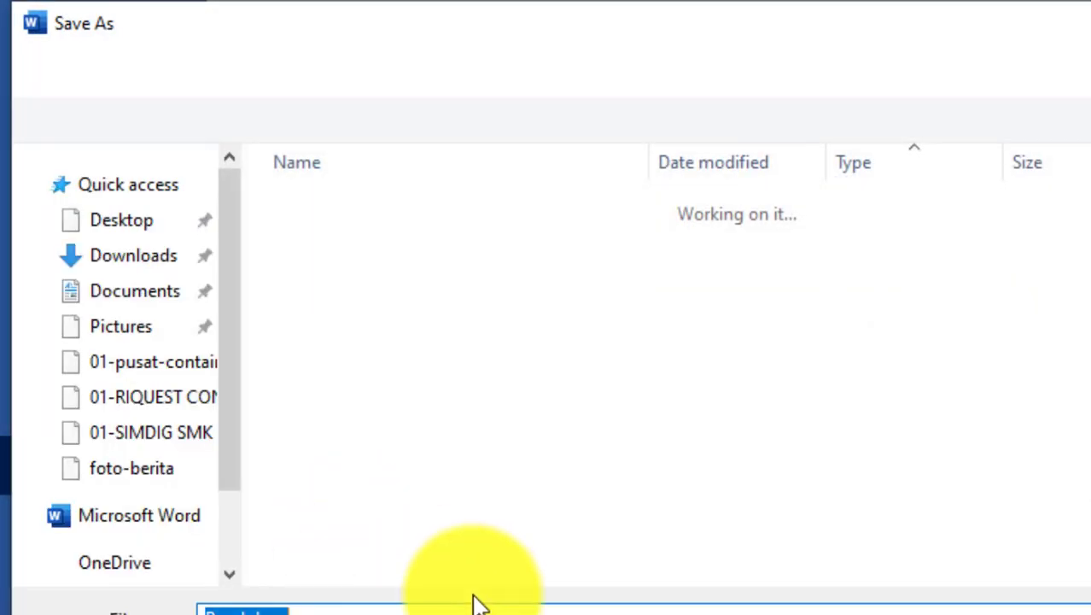
{"action": "key", "text": "Escape"}
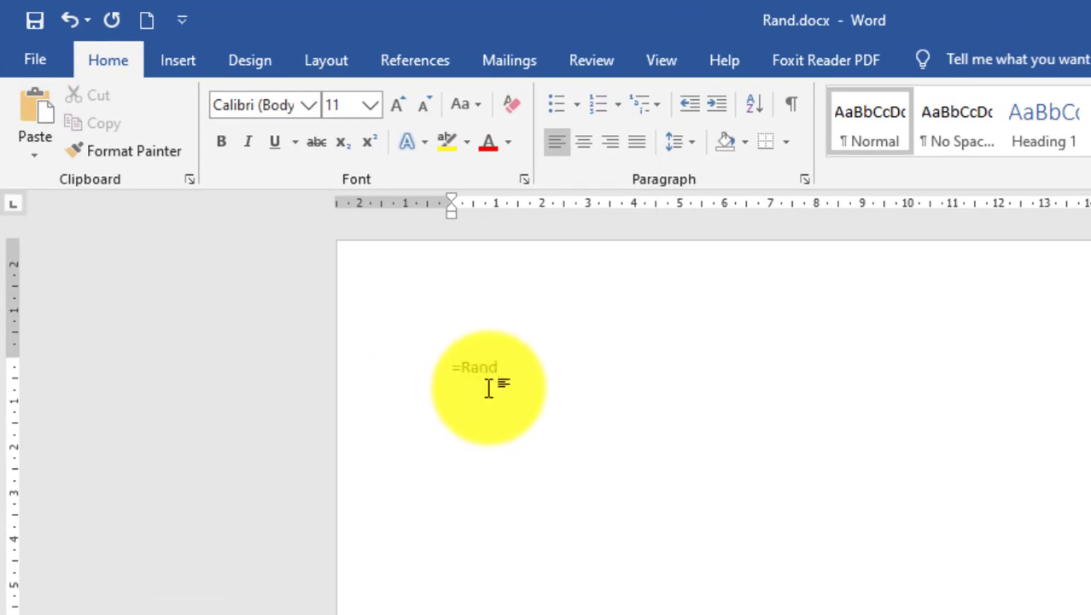
Generate sample paragraphs in the document with =Rand(), undoing the earlier attempt first
{"action": "key", "text": "Return"}
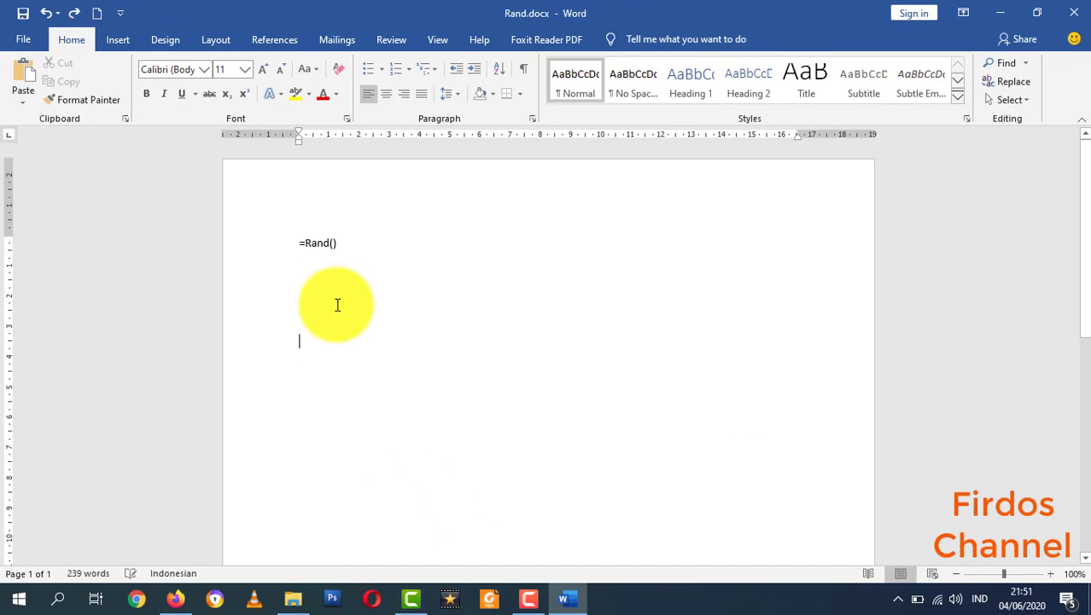
{"action": "key", "text": "ctrl+z"}
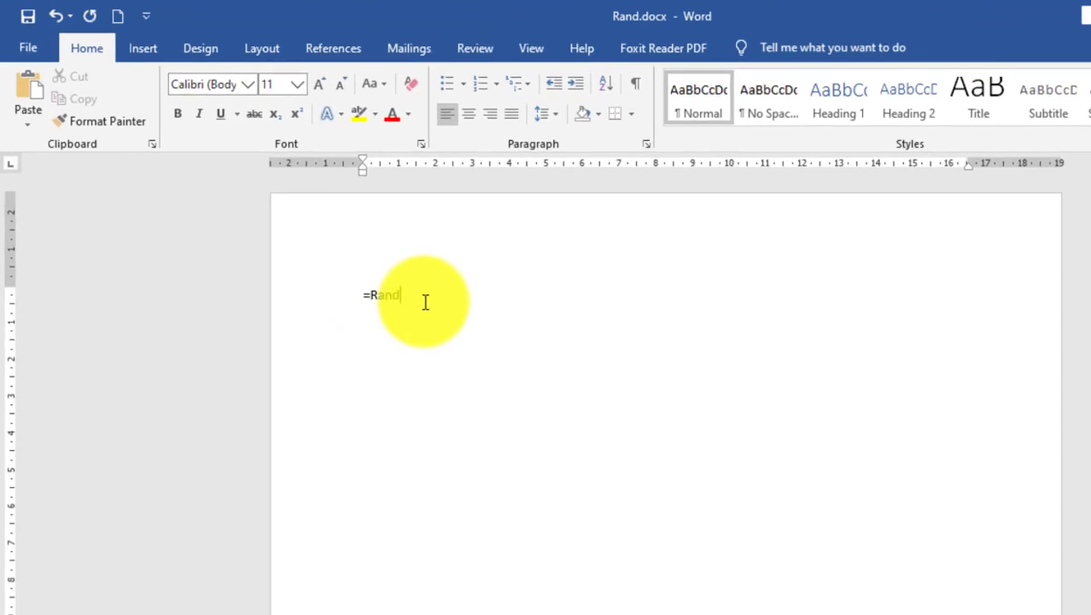
{"action": "type", "text": ")"}
{"action": "key", "text": "Return"}
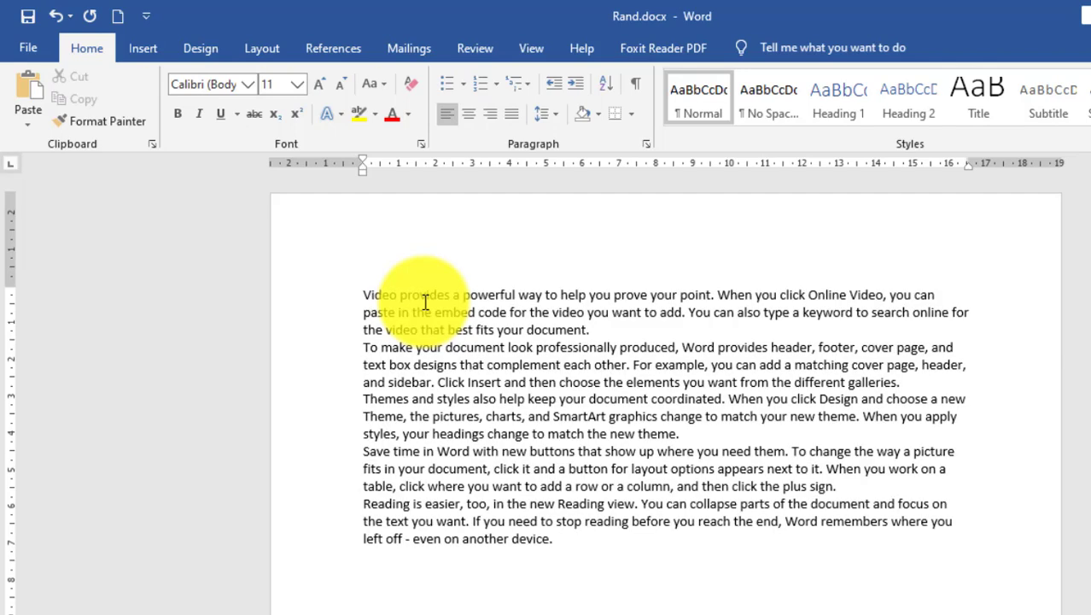
Copy all the generated sample text and switch back to the article in Firefox
{"action": "key", "text": "ctrl+a"}
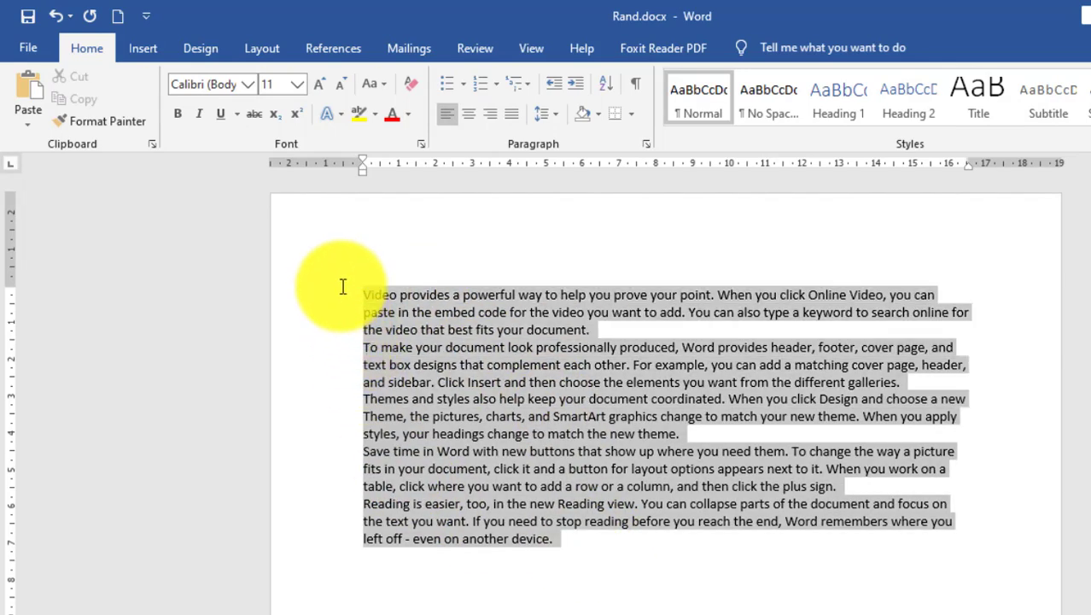
{"action": "right_click", "coordinate": [402, 351]}
{"action": "left_click", "coordinate": [448, 389]}
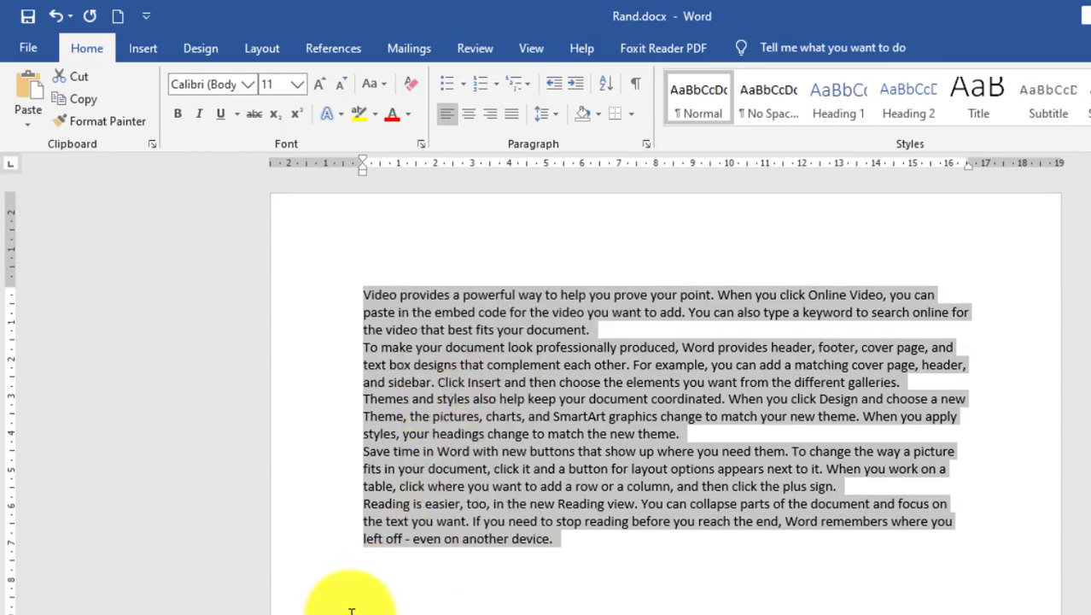
{"action": "left_click", "coordinate": [346, 611]}
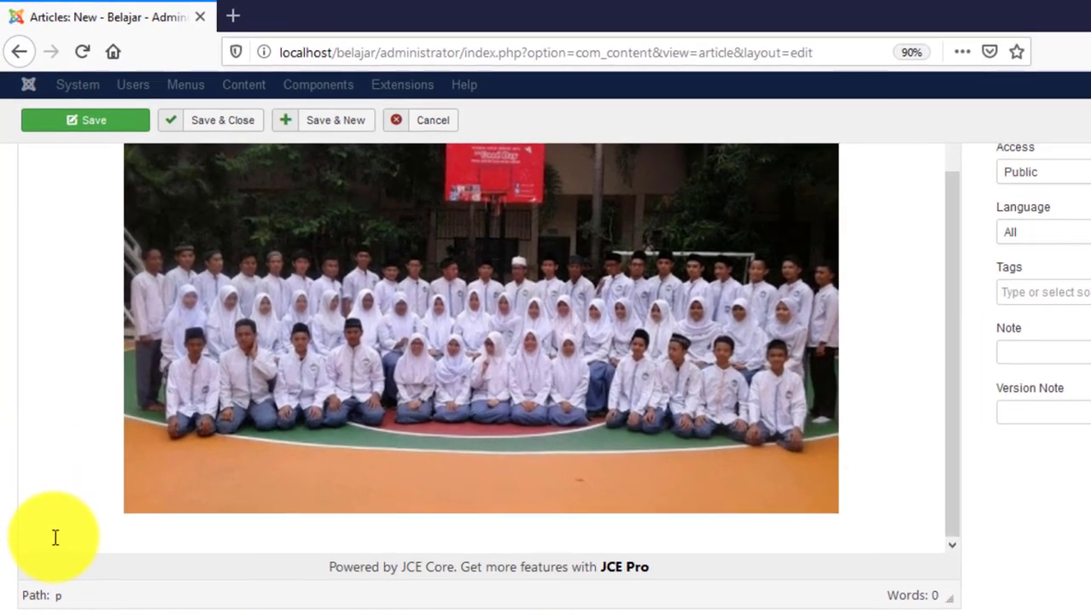
Paste the copied sample text below the image in the article body and insert it
{"action": "right_click", "coordinate": [56, 538]}
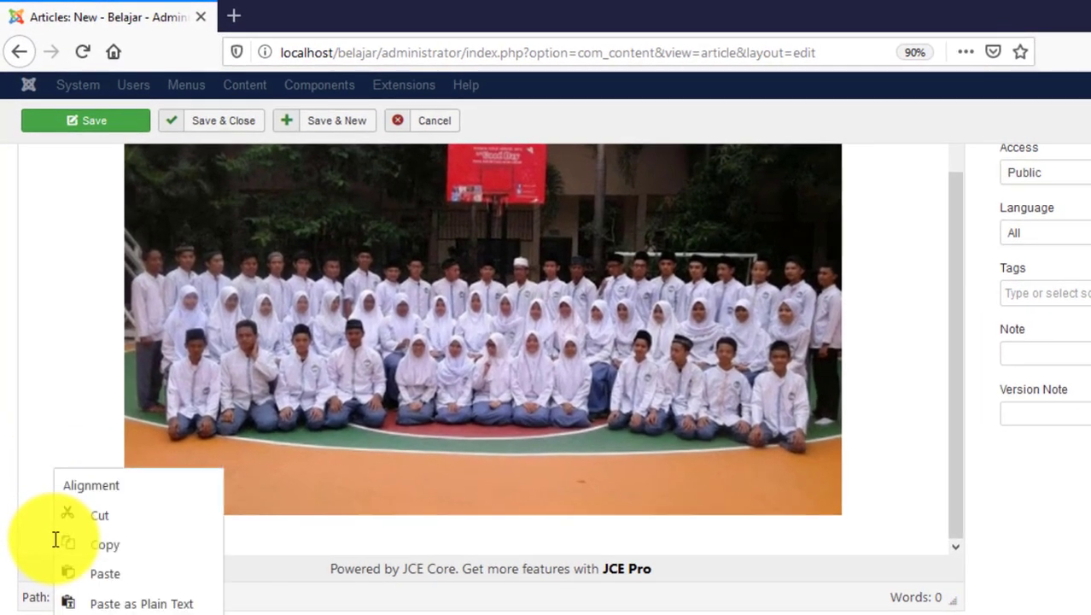
{"action": "left_click", "coordinate": [117, 573]}
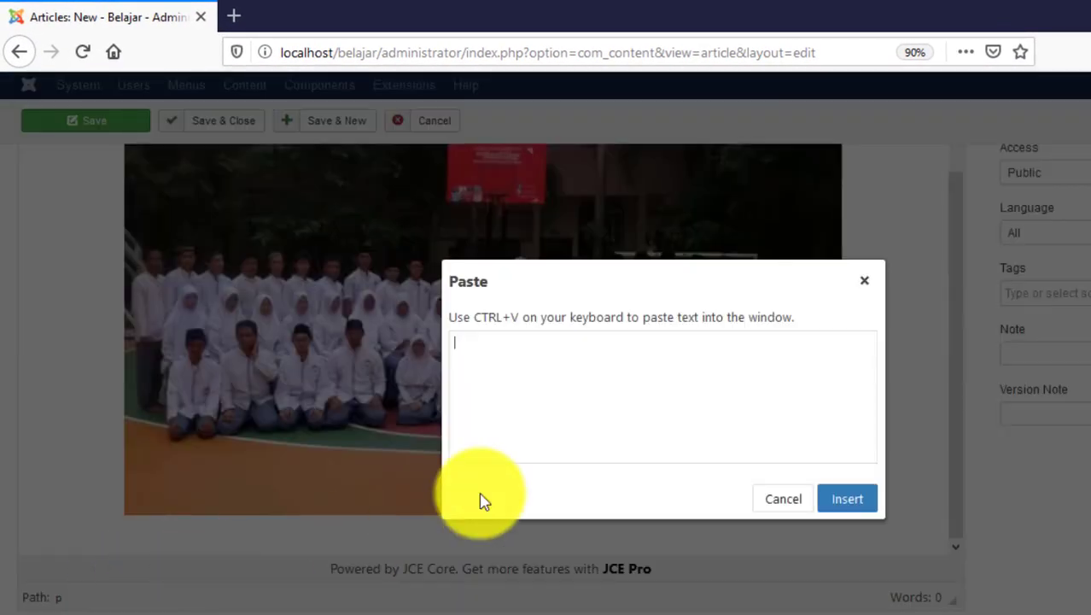
{"action": "right_click", "coordinate": [555, 389]}
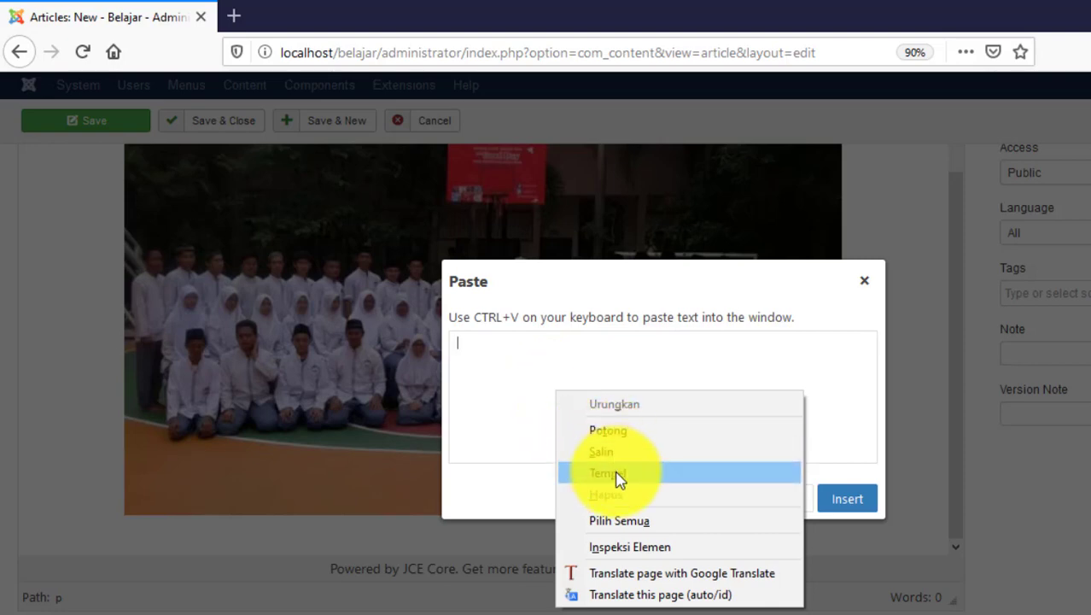
{"action": "left_click", "coordinate": [619, 473]}
{"action": "left_click", "coordinate": [847, 499]}
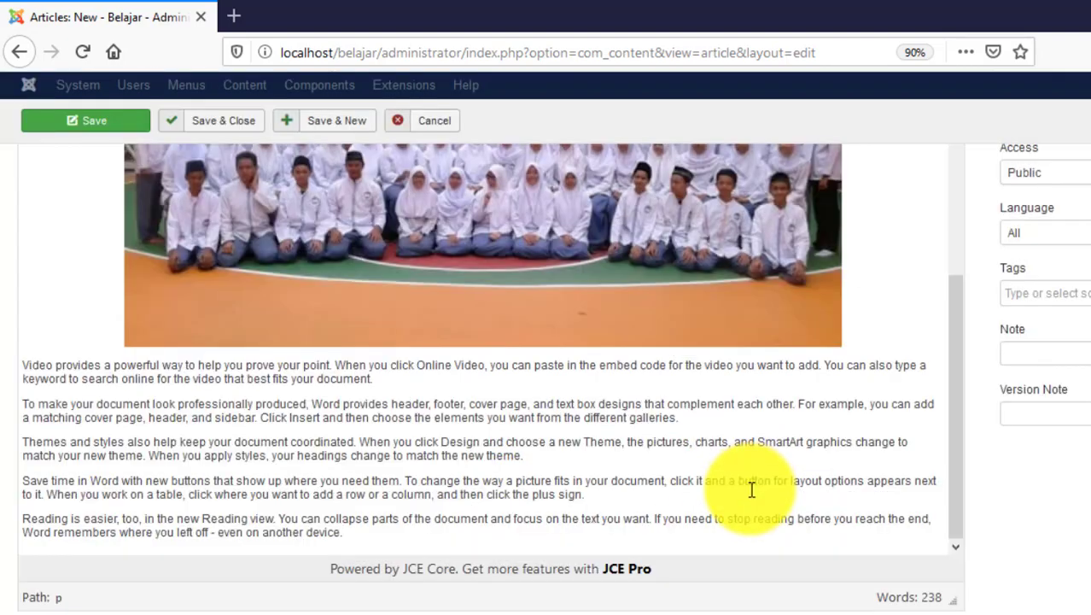
Justify all the pasted paragraphs below the image and set their font size to 12pt
{"action": "left_click_drag", "start_coordinate": [390, 531], "coordinate": [16, 365]}
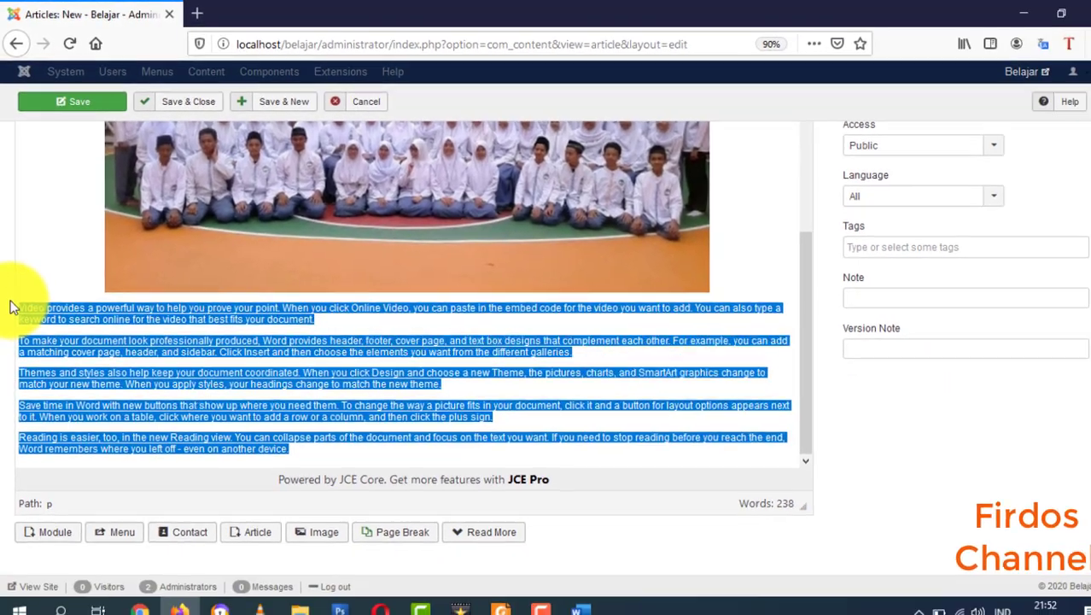
{"action": "left_click_drag", "start_coordinate": [1082, 346], "coordinate": [962, 351]}
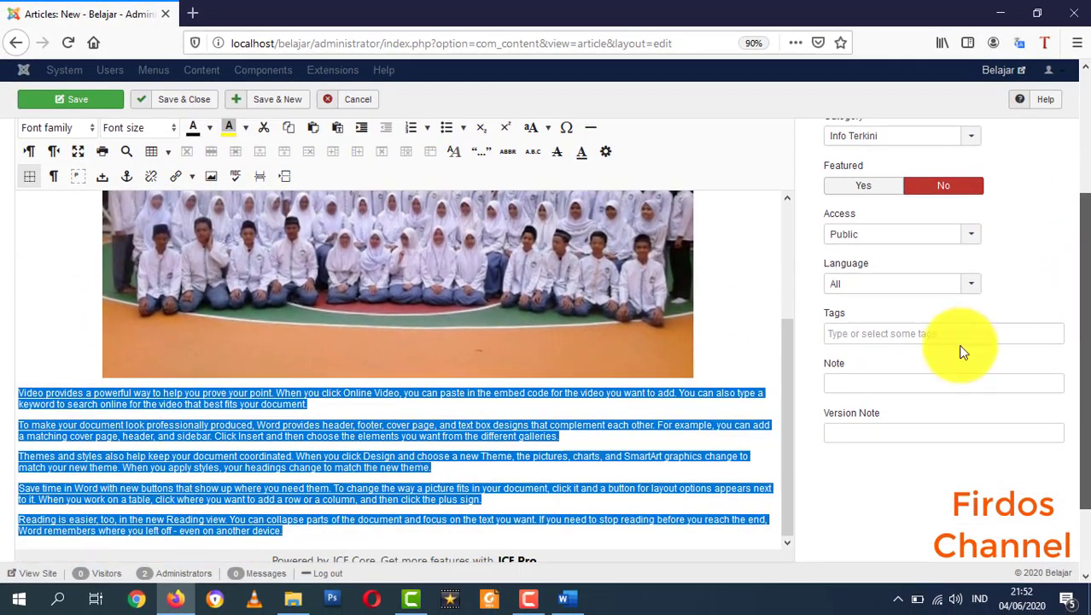
{"action": "left_click_drag", "start_coordinate": [1078, 305], "coordinate": [1086, 214]}
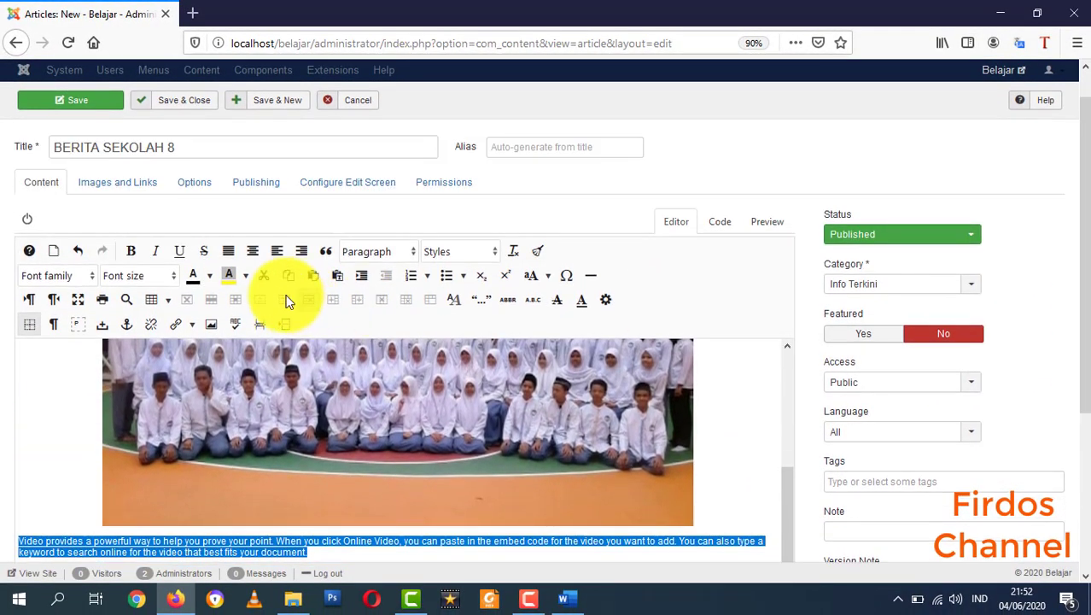
{"action": "left_click", "coordinate": [229, 251]}
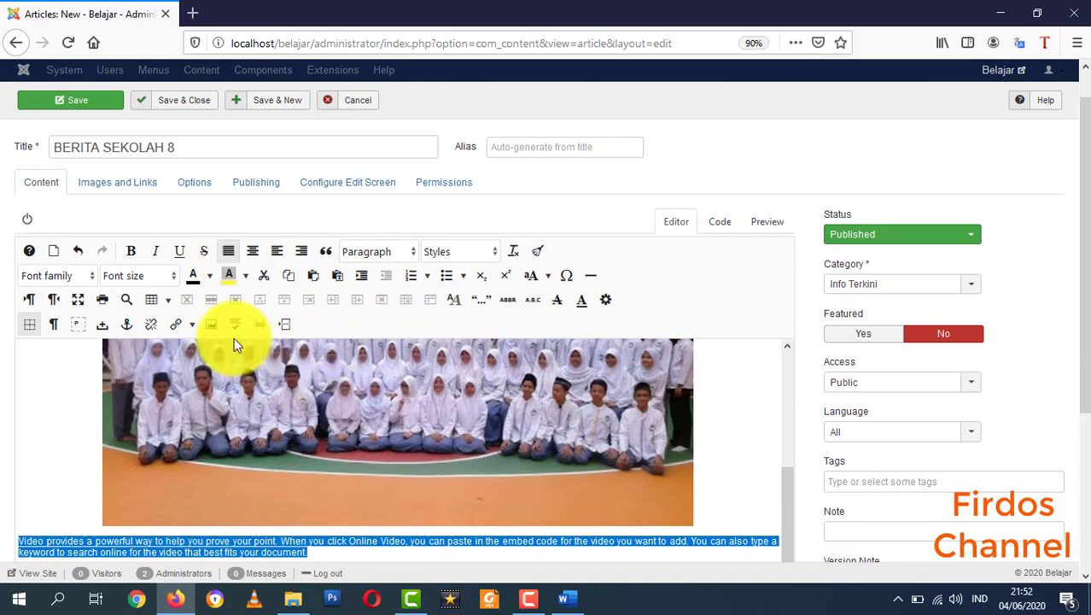
{"action": "left_click", "coordinate": [172, 276]}
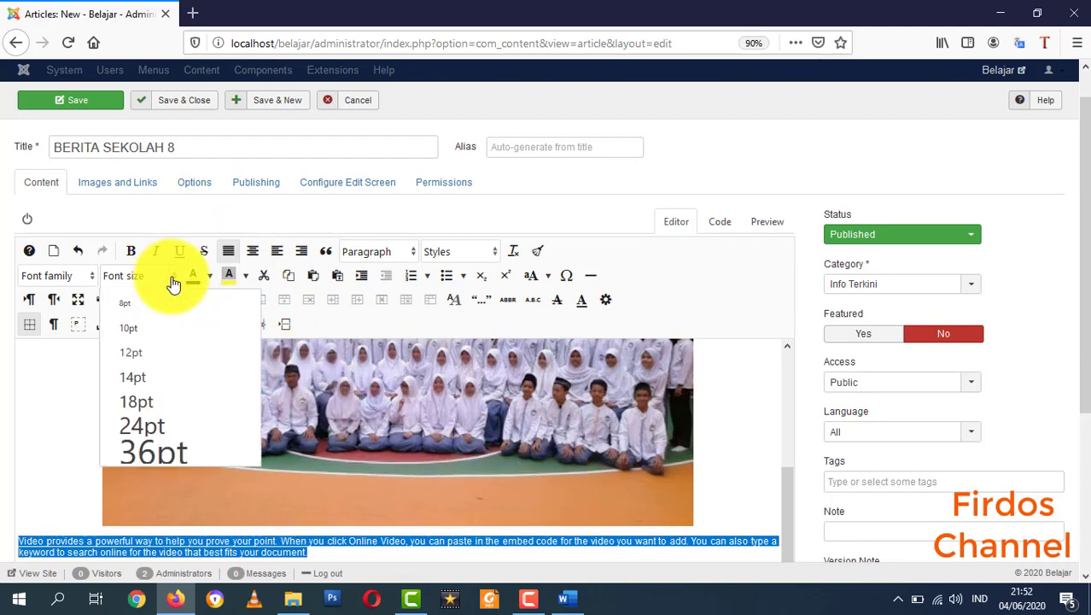
{"action": "left_click", "coordinate": [125, 352]}
{"action": "scroll", "coordinate": [820, 402], "scroll_direction": "down", "scroll_amount": 3}
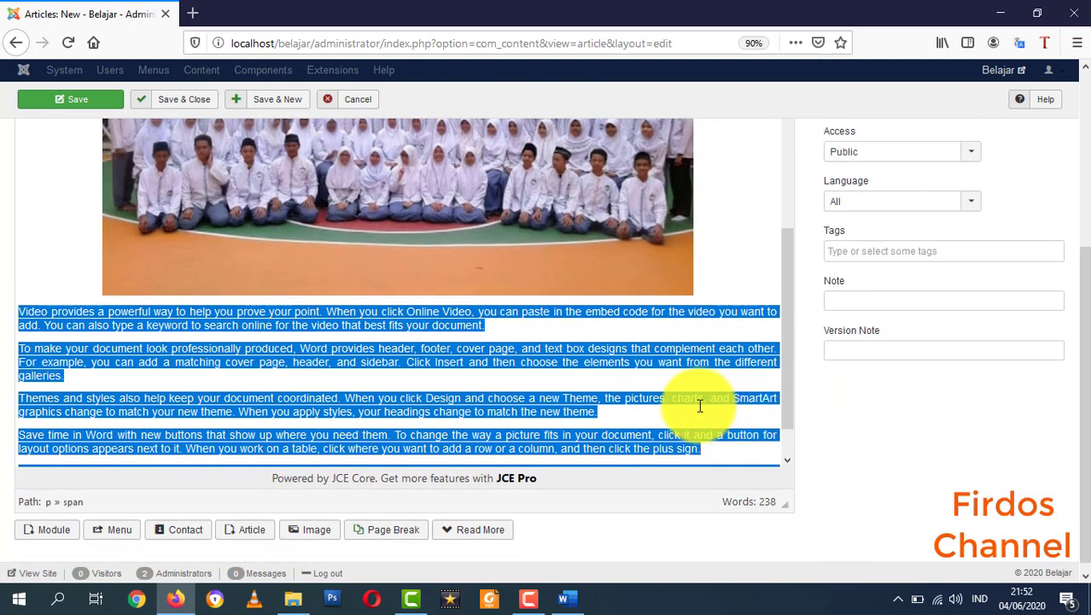
{"action": "scroll", "coordinate": [657, 397], "scroll_direction": "down", "scroll_amount": 2}
Check that the article's category is Info Terkini, save the article, and check its alias
{"action": "scroll", "coordinate": [663, 397], "scroll_direction": "up", "scroll_amount": 5}
{"action": "scroll", "coordinate": [1026, 380], "scroll_direction": "up", "scroll_amount": 2}
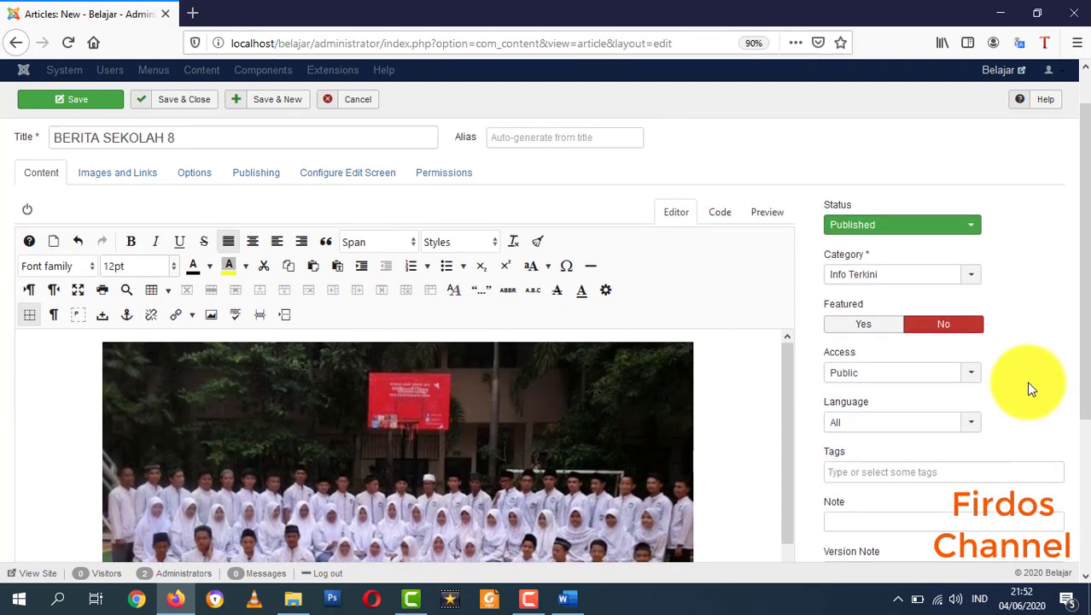
{"action": "left_click", "coordinate": [885, 288]}
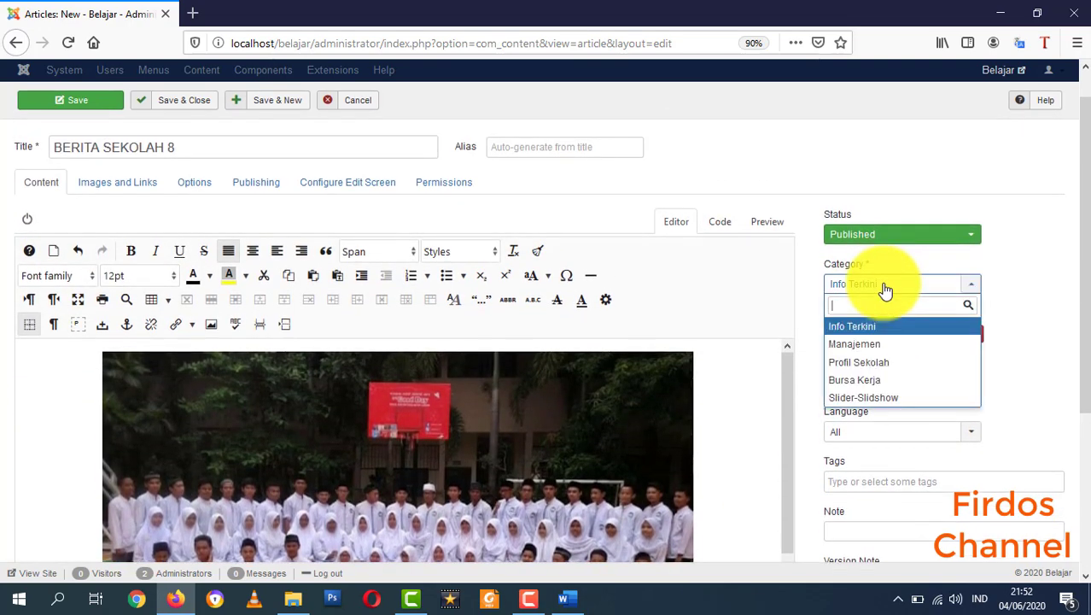
{"action": "left_click", "coordinate": [885, 288]}
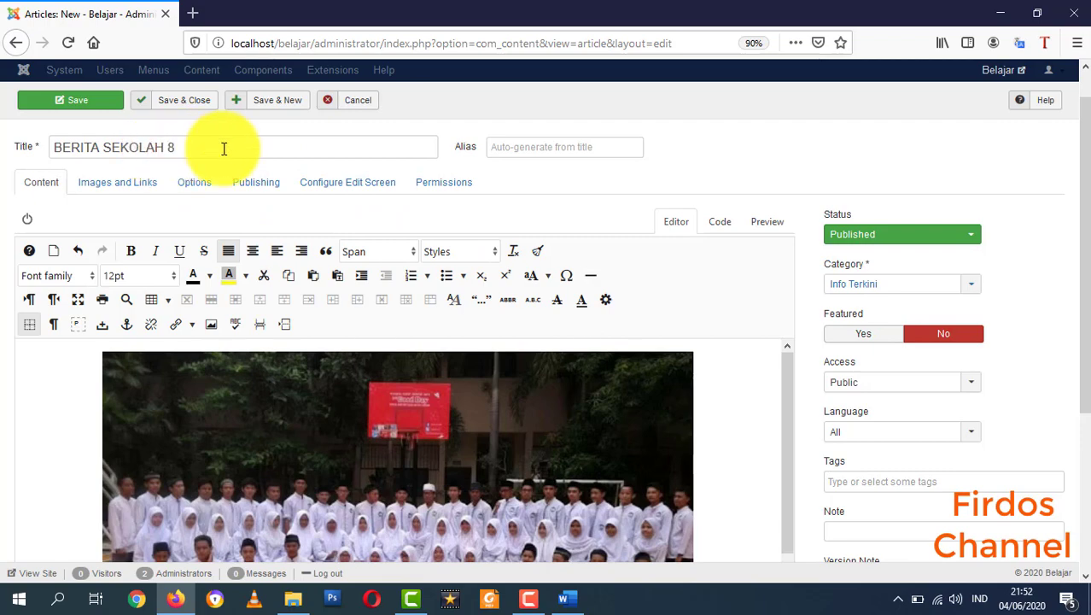
{"action": "left_click", "coordinate": [90, 101]}
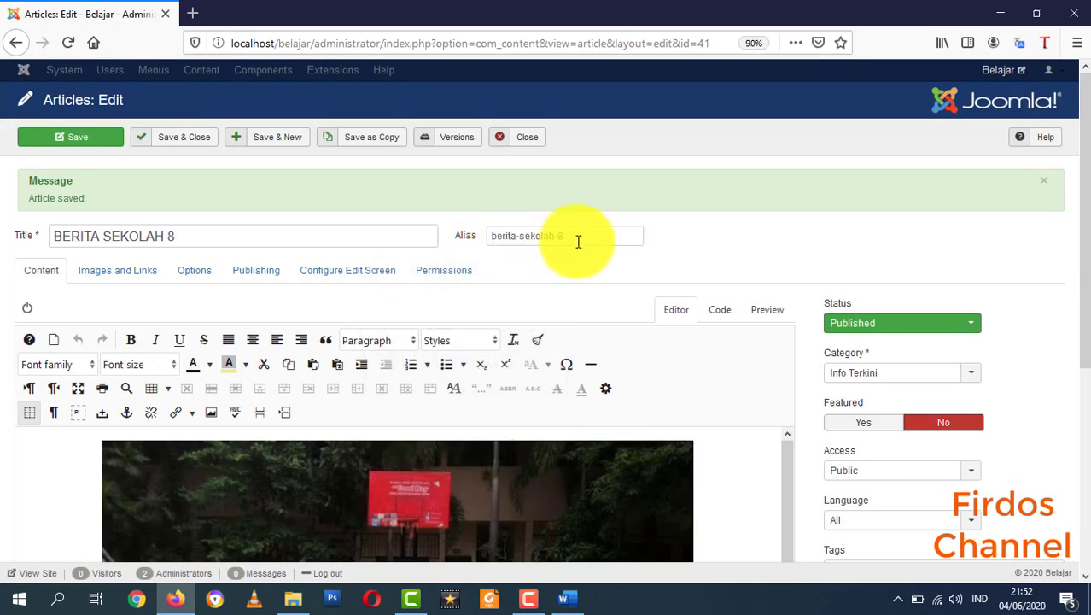
{"action": "left_click_drag", "start_coordinate": [578, 242], "coordinate": [487, 237]}
{"action": "left_click", "coordinate": [548, 235]}
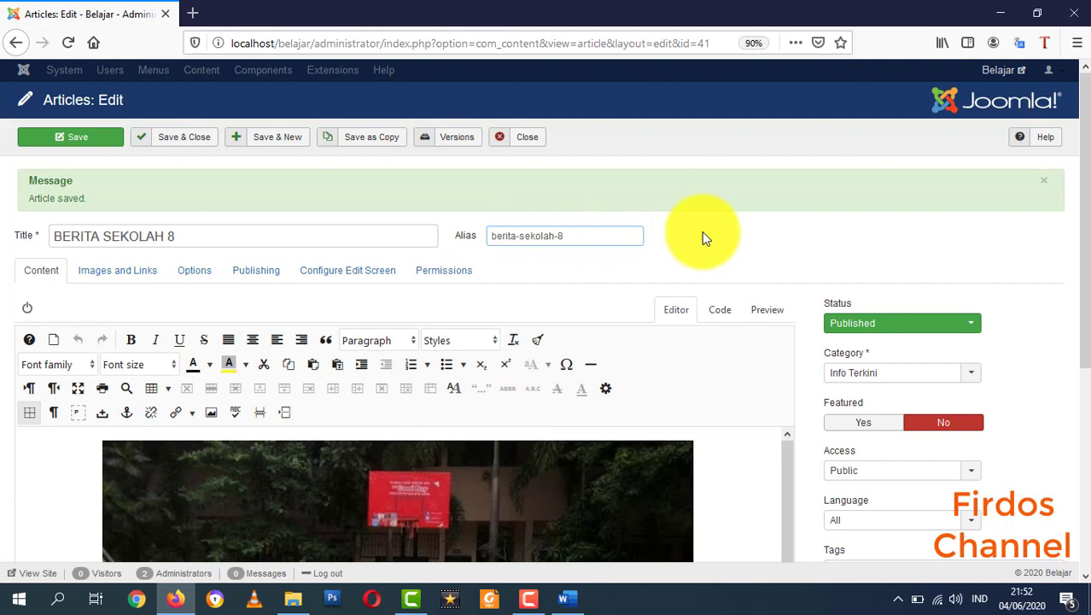
{"action": "left_click", "coordinate": [704, 237]}
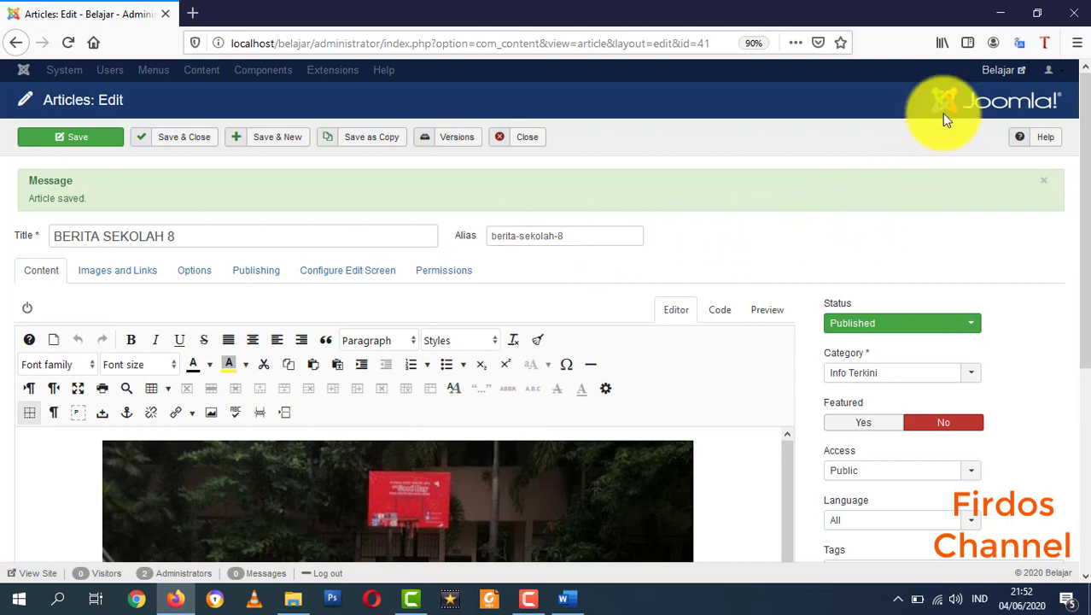
Open the site's front end and review the BERITA SEKOLAH 8 article on the INFO TERKINI page
{"action": "left_click", "coordinate": [995, 79]}
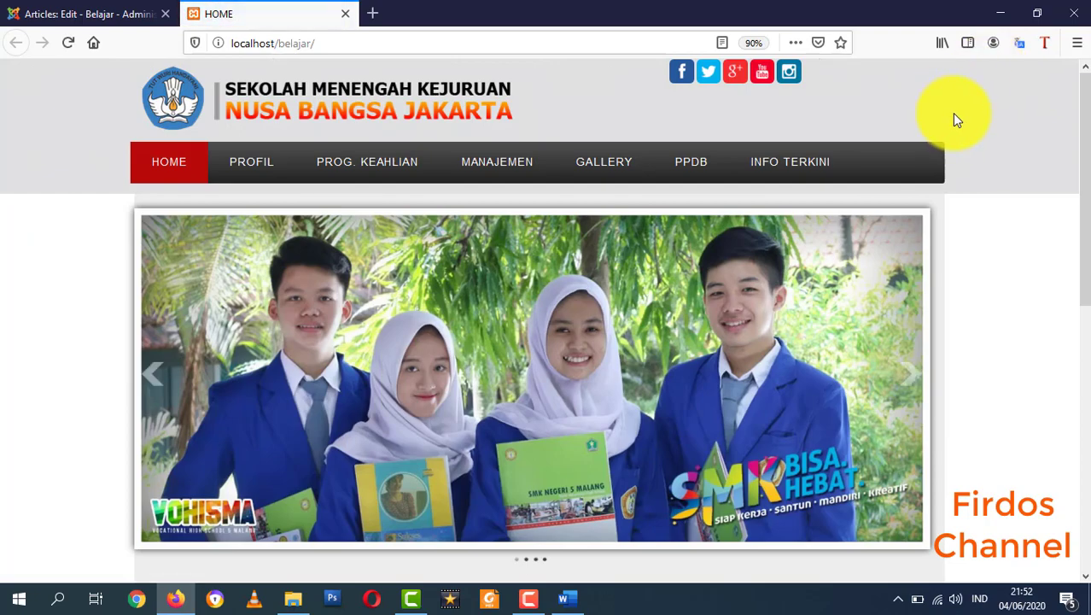
{"action": "left_click", "coordinate": [811, 171]}
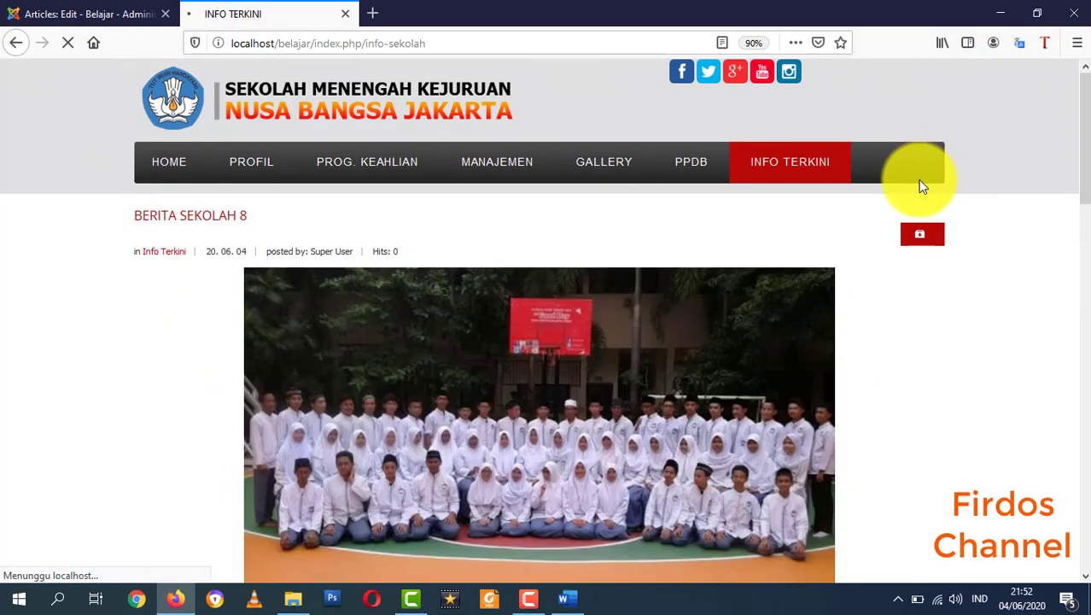
{"action": "scroll", "coordinate": [601, 249], "scroll_direction": "down", "scroll_amount": 5}
{"action": "scroll", "coordinate": [565, 214], "scroll_direction": "down", "scroll_amount": 3}
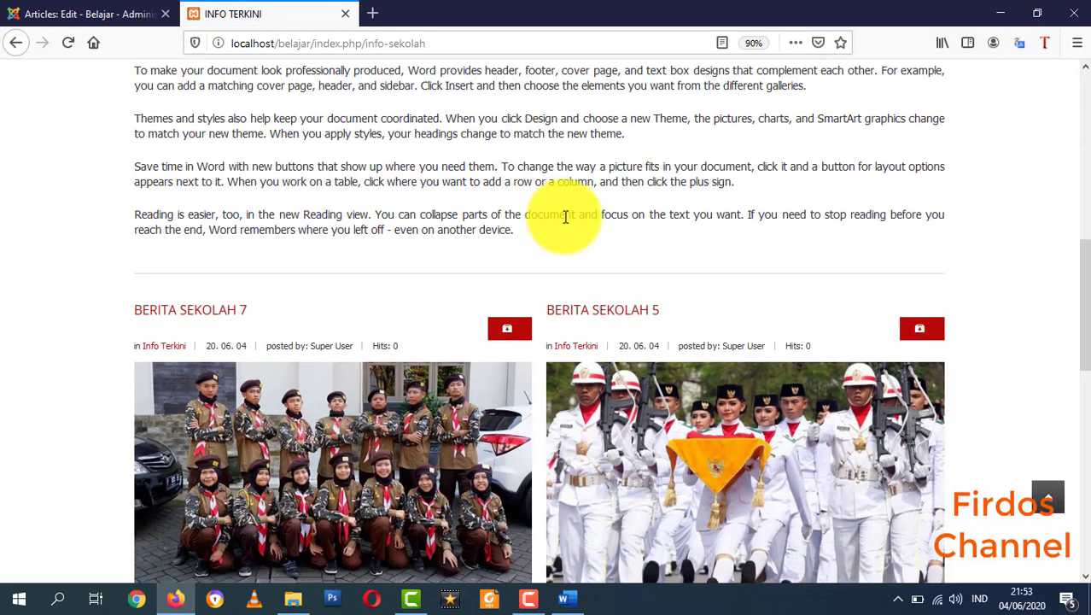
{"action": "scroll", "coordinate": [517, 236], "scroll_direction": "up", "scroll_amount": 8}
{"action": "scroll", "coordinate": [354, 300], "scroll_direction": "down", "scroll_amount": 3}
{"action": "scroll", "coordinate": [270, 213], "scroll_direction": "up", "scroll_amount": 2}
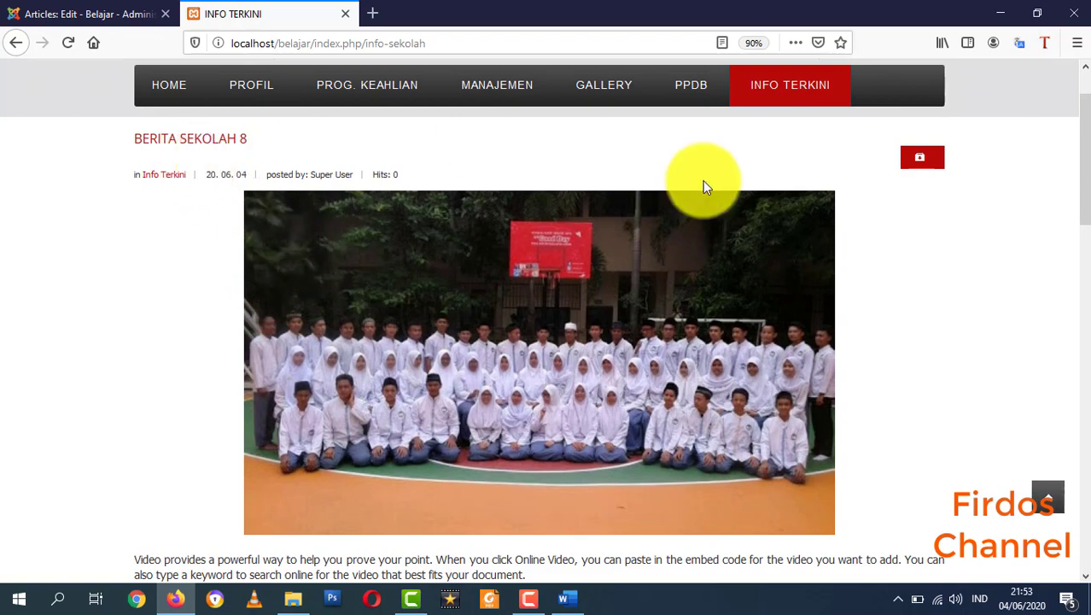
{"action": "scroll", "coordinate": [740, 369], "scroll_direction": "down", "scroll_amount": 2}
{"action": "scroll", "coordinate": [629, 357], "scroll_direction": "up", "scroll_amount": 2}
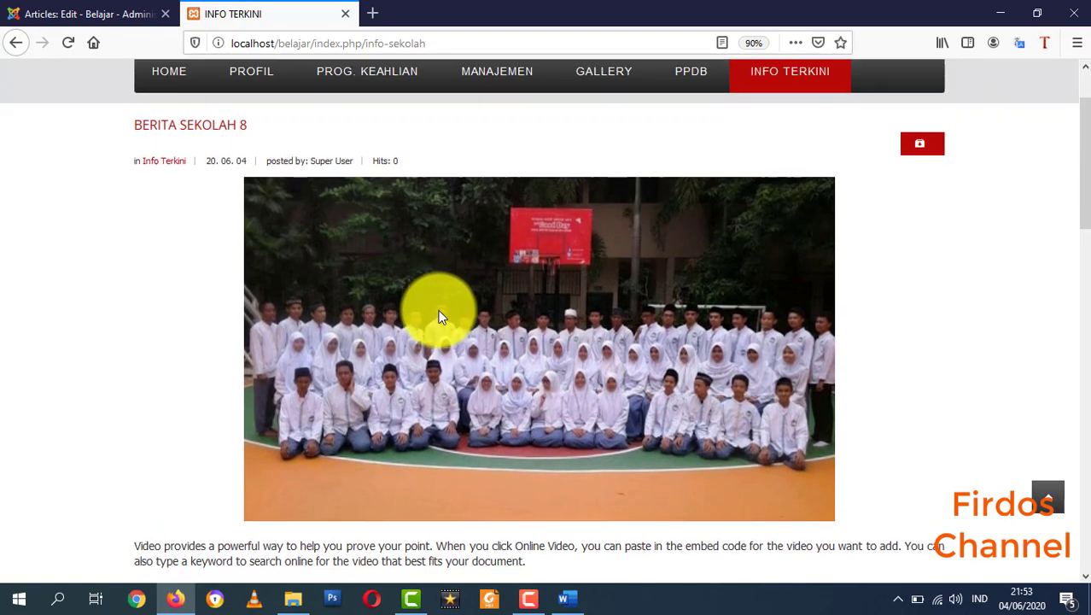
Compare the layout of the BERITA SEKOLAH 8 article with the older news articles listed below it
{"action": "scroll", "coordinate": [461, 256], "scroll_direction": "down", "scroll_amount": 2}
{"action": "scroll", "coordinate": [511, 335], "scroll_direction": "down", "scroll_amount": 3}
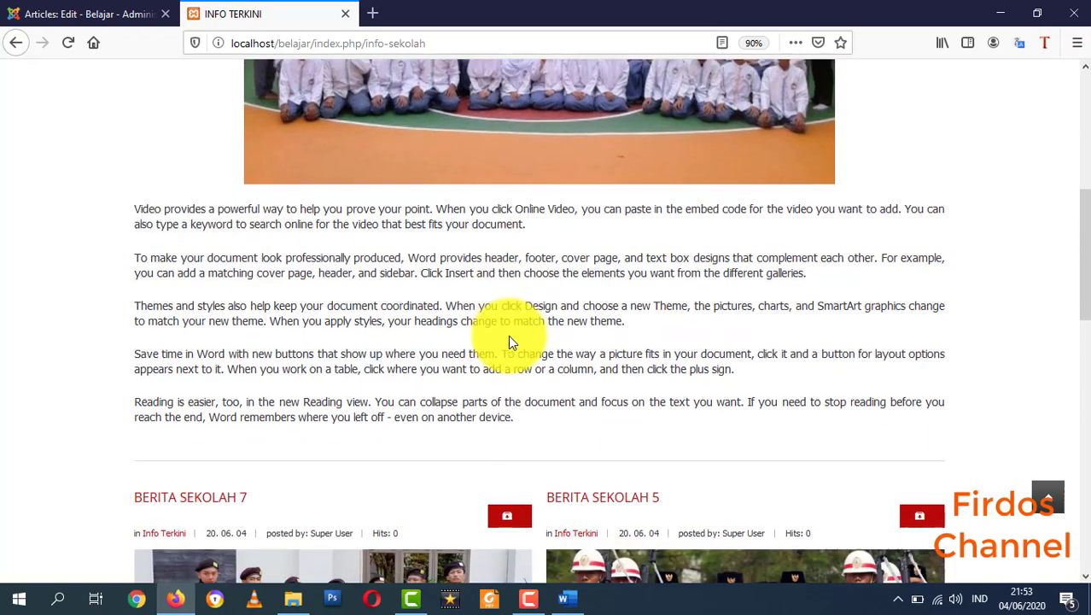
{"action": "scroll", "coordinate": [509, 331], "scroll_direction": "up", "scroll_amount": 1}
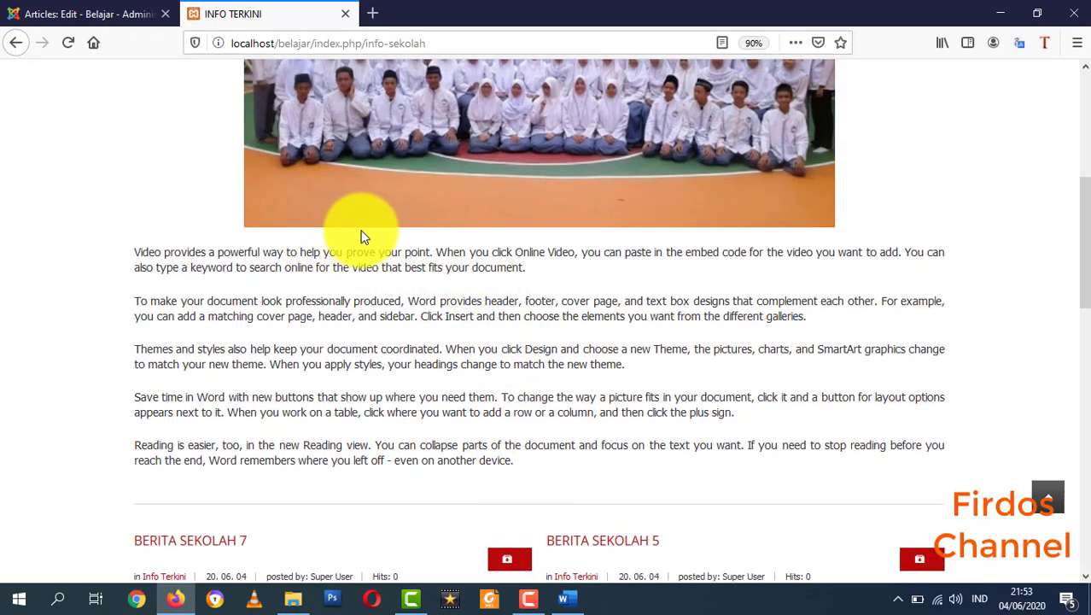
{"action": "scroll", "coordinate": [415, 251], "scroll_direction": "up", "scroll_amount": 2}
{"action": "scroll", "coordinate": [416, 257], "scroll_direction": "down", "scroll_amount": 1}
{"action": "scroll", "coordinate": [427, 252], "scroll_direction": "down", "scroll_amount": 5}
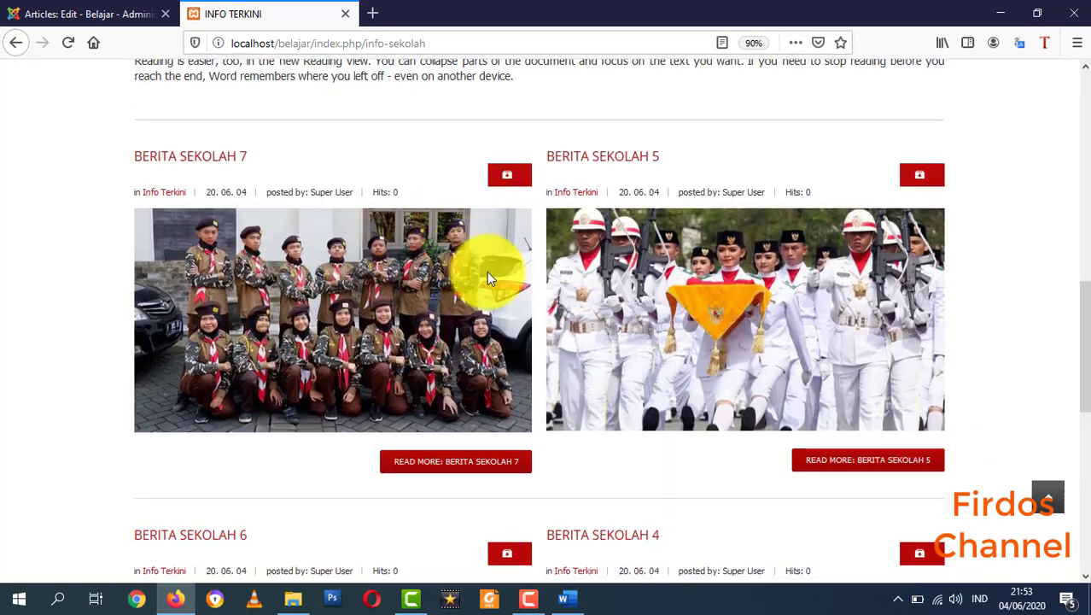
{"action": "scroll", "coordinate": [499, 243], "scroll_direction": "up", "scroll_amount": 3}
{"action": "scroll", "coordinate": [504, 248], "scroll_direction": "up", "scroll_amount": 2}
{"action": "scroll", "coordinate": [509, 365], "scroll_direction": "down", "scroll_amount": 6}
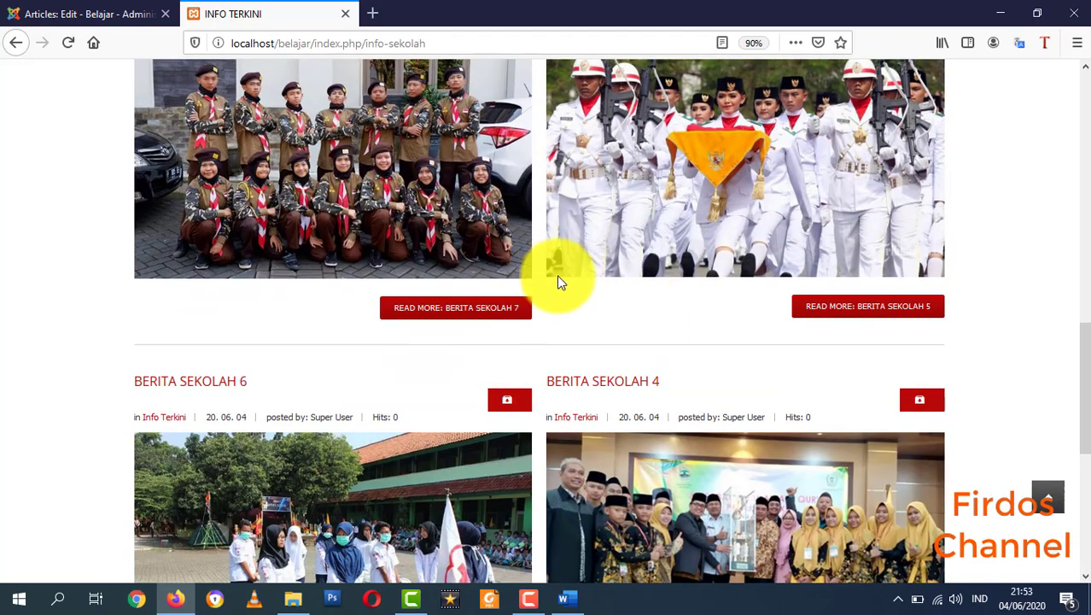
{"action": "scroll", "coordinate": [564, 280], "scroll_direction": "up", "scroll_amount": 5}
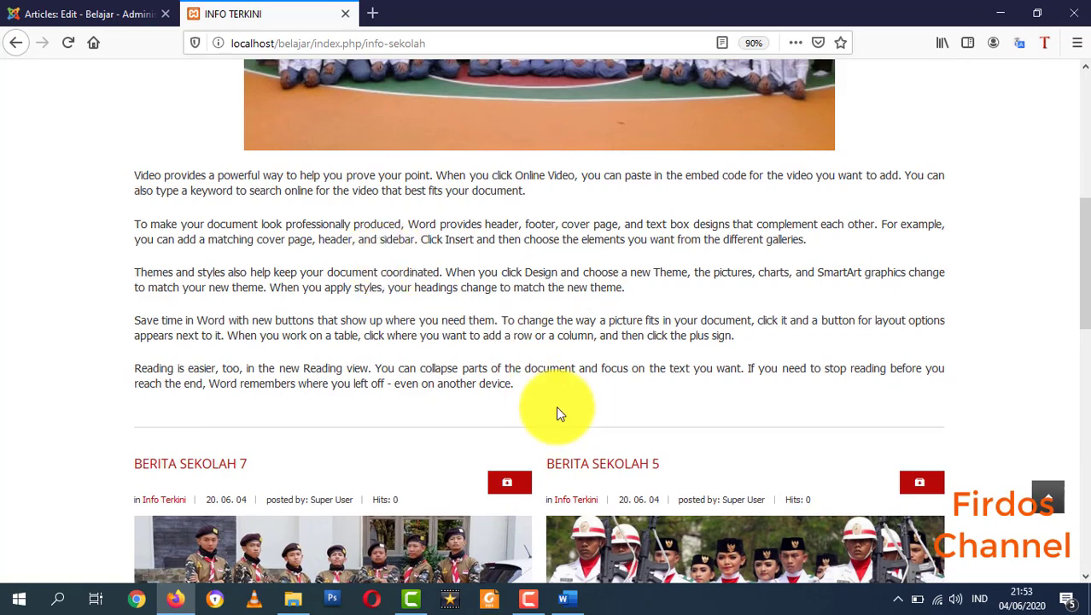
{"action": "scroll", "coordinate": [566, 323], "scroll_direction": "up", "scroll_amount": 1}
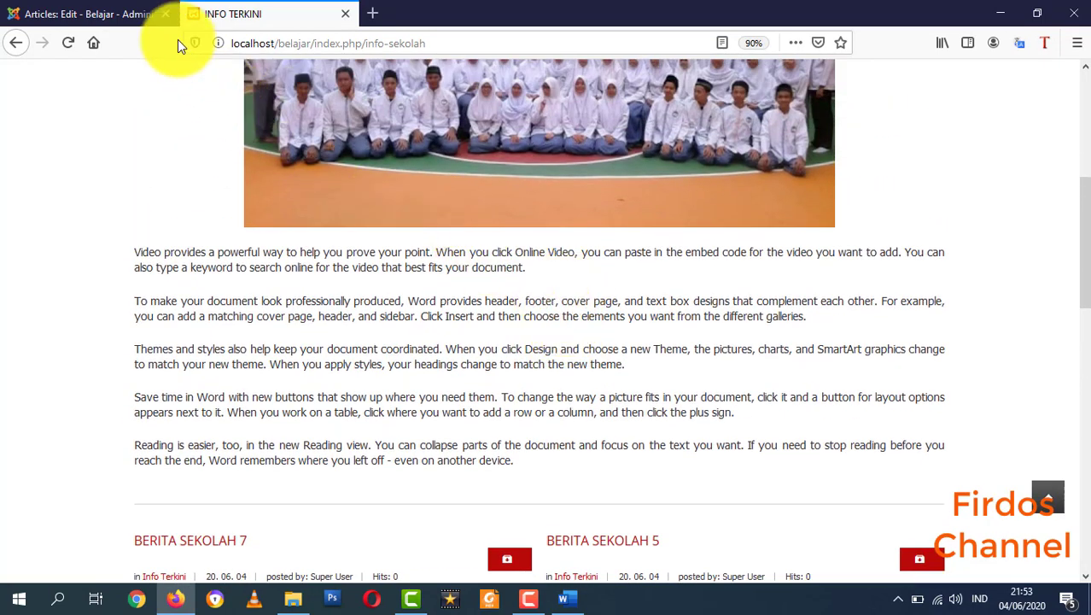
Return to the administrator, save and close the article, and open the Main Menu's INFO TERKINI item for editing
{"action": "left_click", "coordinate": [111, 13]}
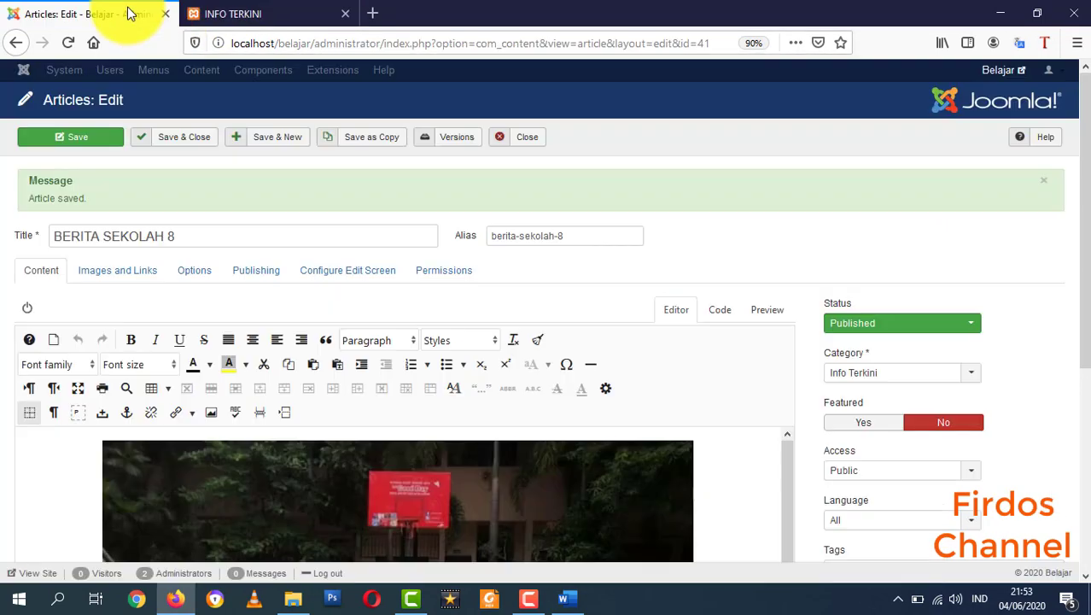
{"action": "left_click", "coordinate": [196, 144]}
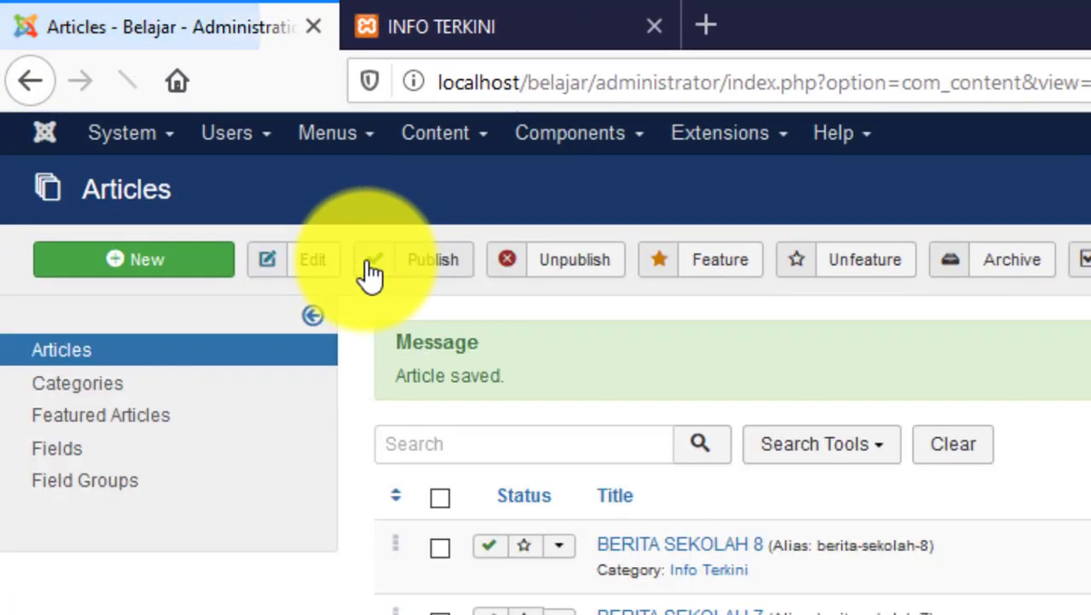
{"action": "left_click", "coordinate": [333, 139]}
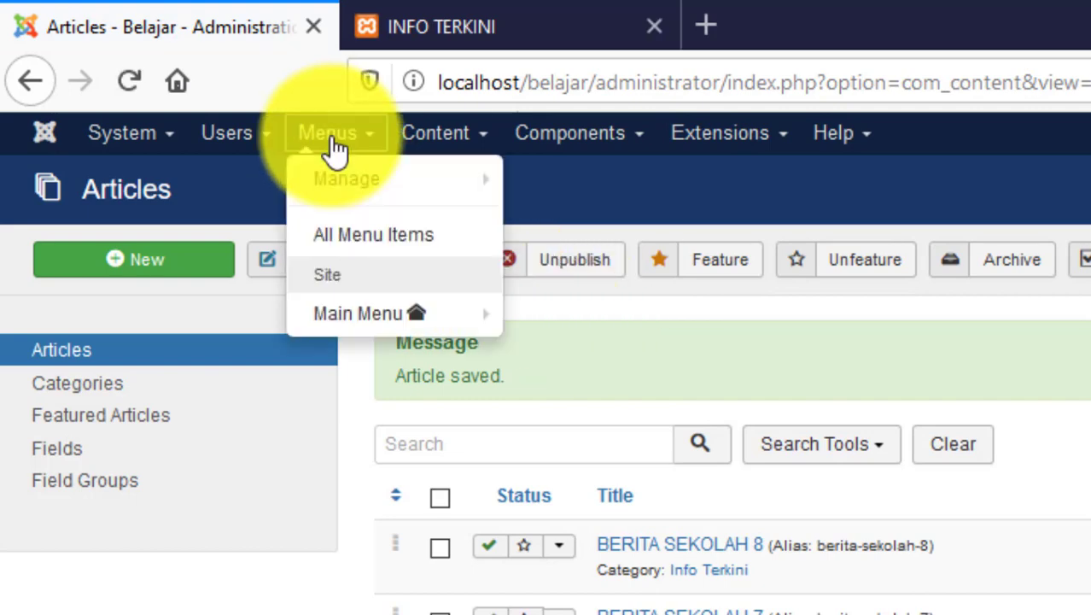
{"action": "left_click", "coordinate": [359, 313]}
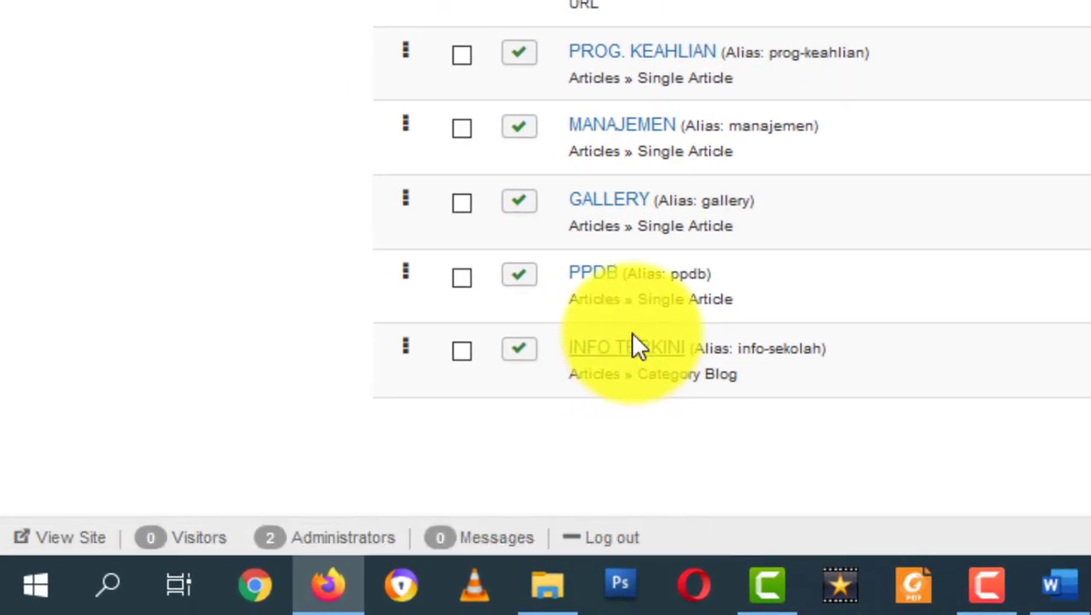
{"action": "left_click", "coordinate": [633, 336]}
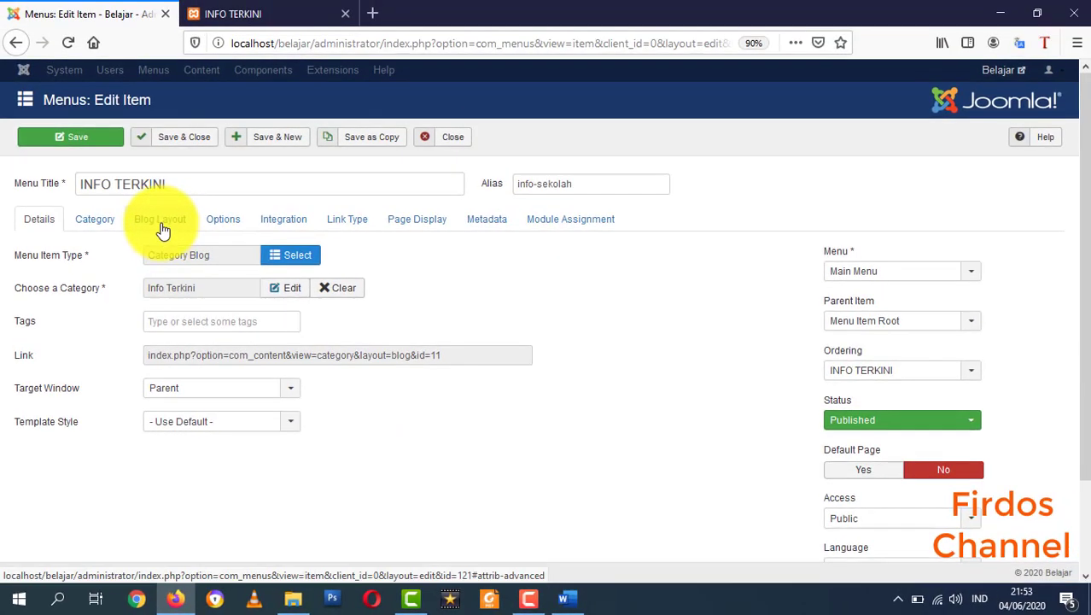
Set the blog layout to 0 leading articles, 6 intro articles, 2 columns and 0 links, and save and close the menu item
{"action": "left_click", "coordinate": [160, 223]}
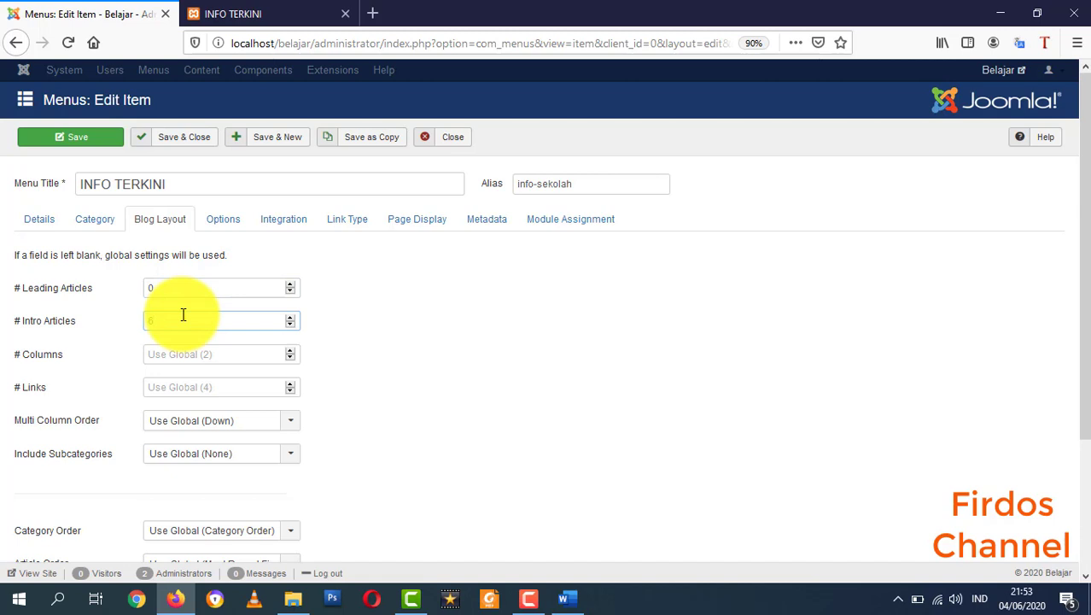
{"action": "type", "text": "6"}
{"action": "left_click", "coordinate": [183, 349]}
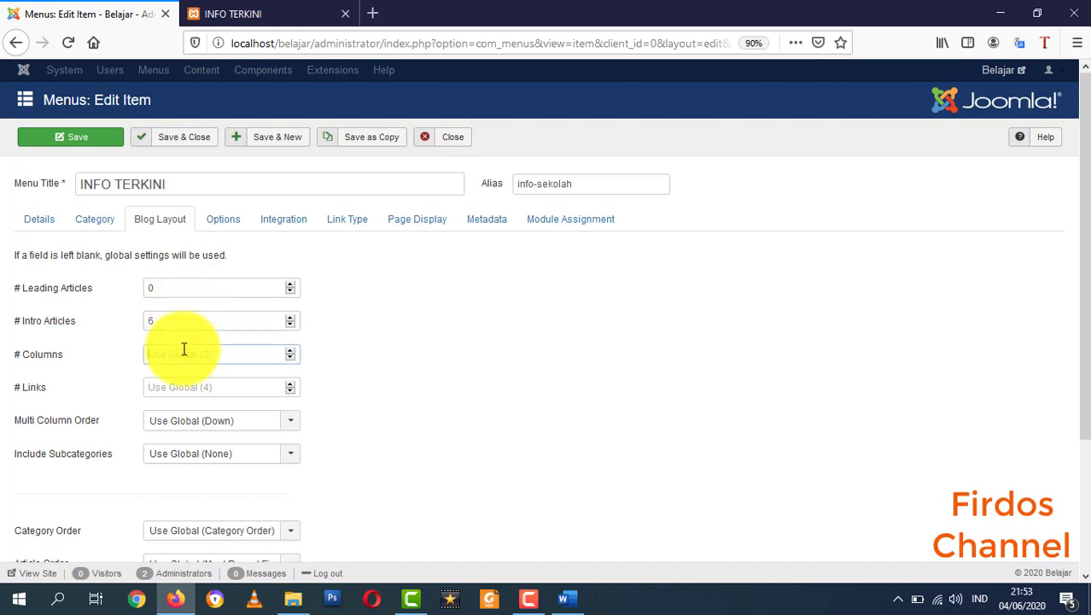
{"action": "type", "text": "2"}
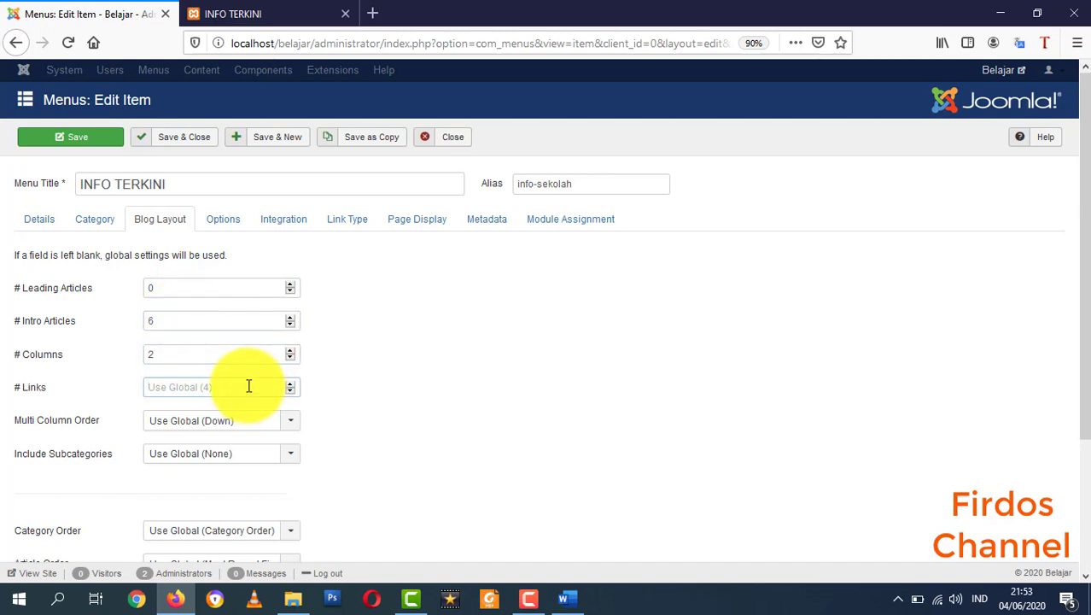
{"action": "left_click", "coordinate": [248, 386]}
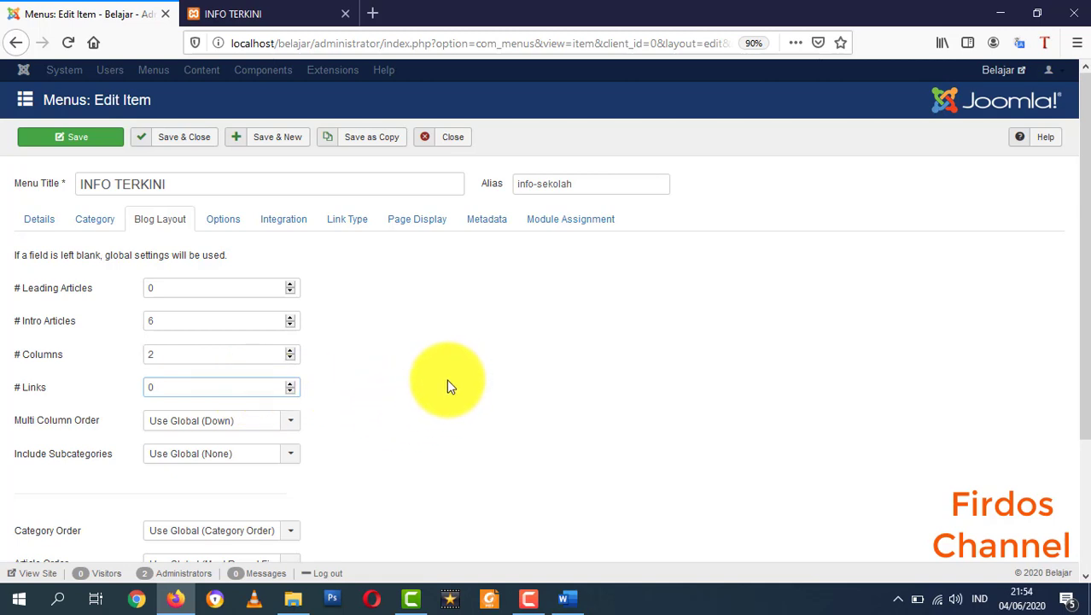
{"action": "left_click", "coordinate": [189, 143]}
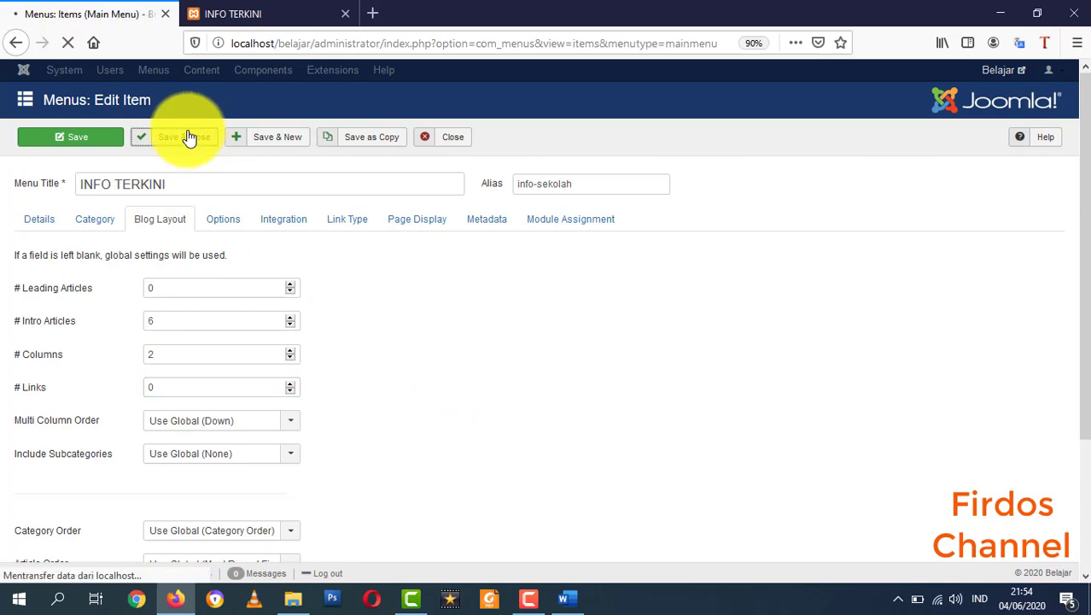
Review the two-column INFO TERKINI page on the front end, comparing BERITA SEKOLAH 8's body text with the neighbouring articles
{"action": "left_click", "coordinate": [238, 13]}
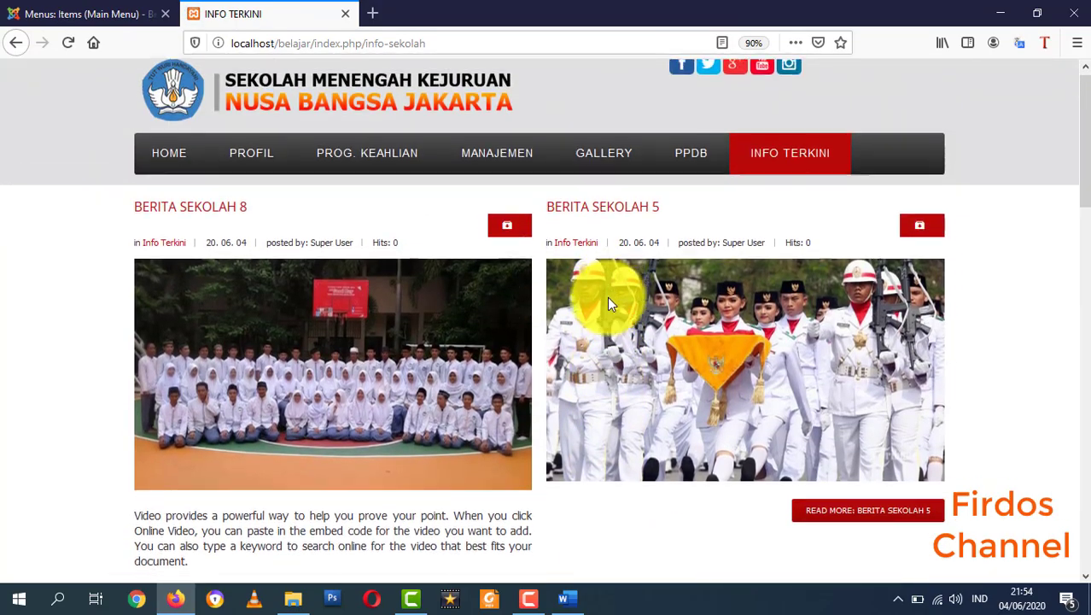
{"action": "scroll", "coordinate": [607, 296], "scroll_direction": "down", "scroll_amount": 10}
{"action": "scroll", "coordinate": [607, 308], "scroll_direction": "up", "scroll_amount": 10}
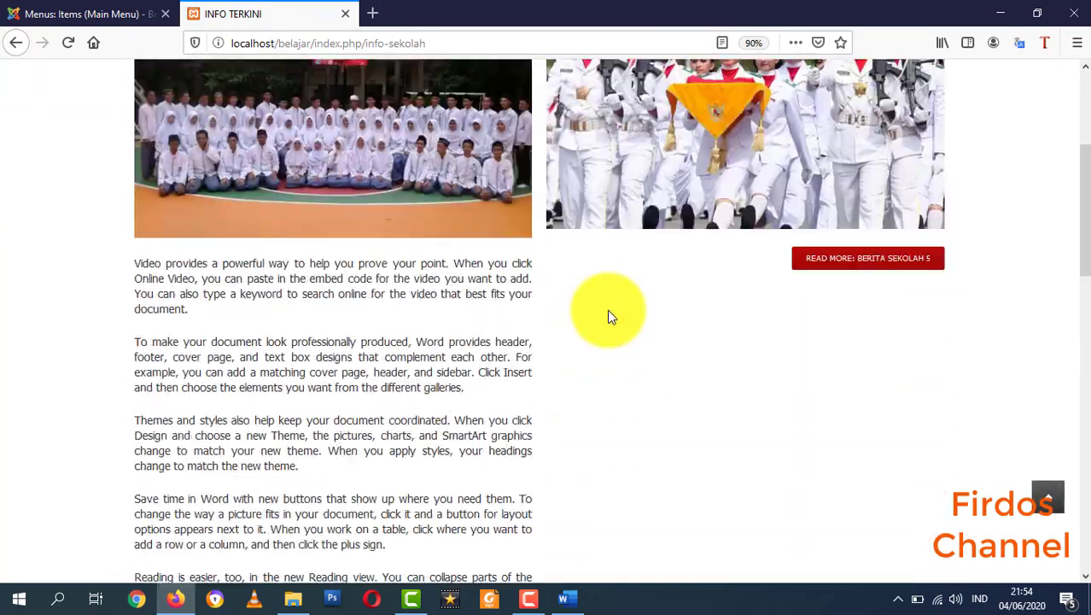
{"action": "scroll", "coordinate": [602, 325], "scroll_direction": "down", "scroll_amount": 5}
{"action": "scroll", "coordinate": [598, 335], "scroll_direction": "up", "scroll_amount": 5}
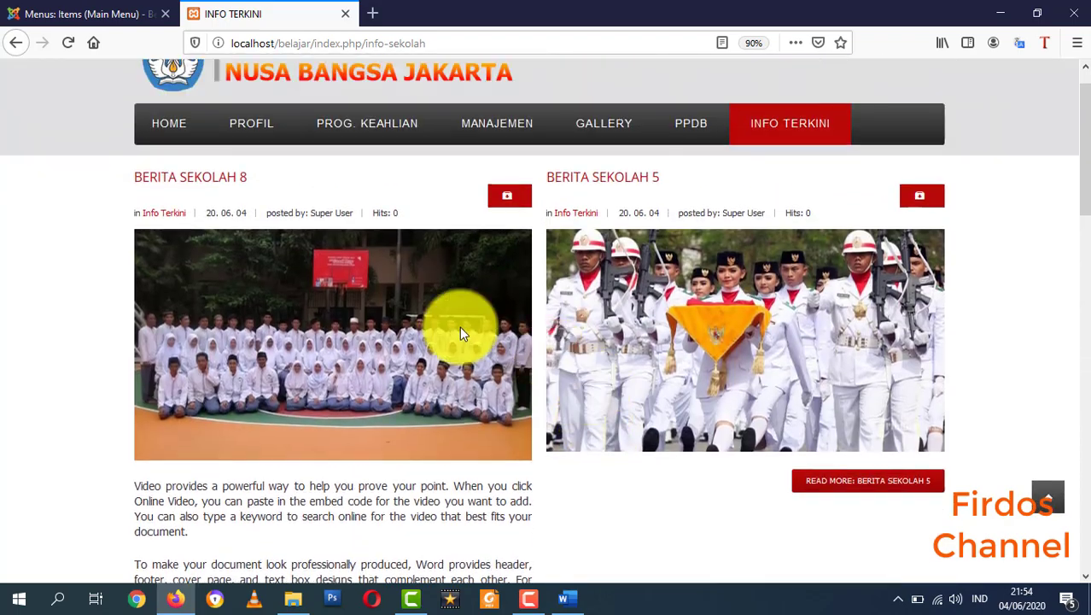
{"action": "scroll", "coordinate": [492, 334], "scroll_direction": "down", "scroll_amount": 6}
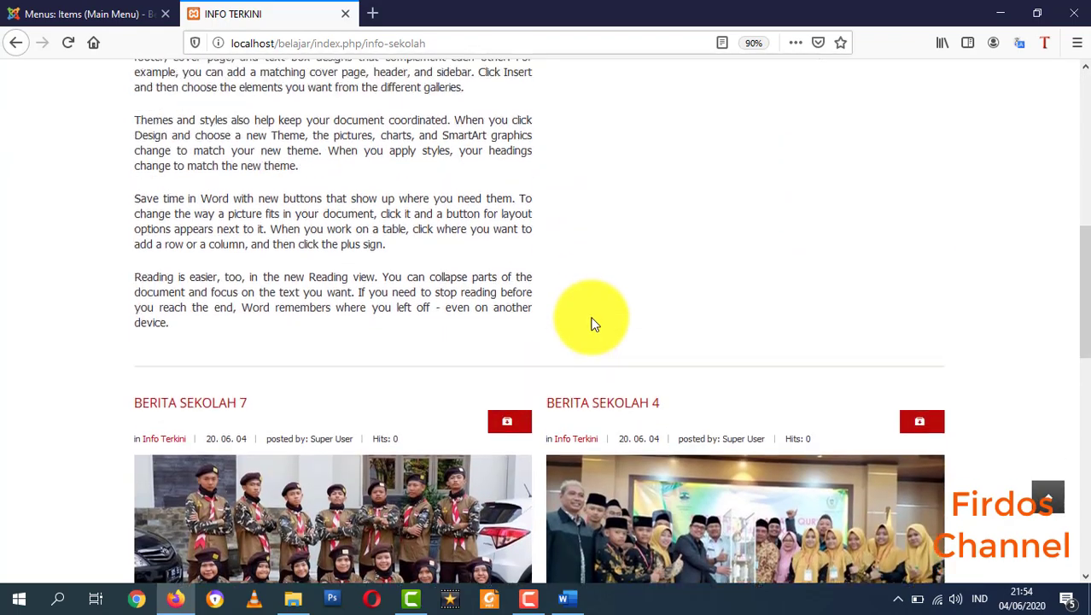
{"action": "scroll", "coordinate": [367, 303], "scroll_direction": "up", "scroll_amount": 6}
{"action": "left_click_drag", "start_coordinate": [140, 303], "coordinate": [511, 481]}
{"action": "scroll", "coordinate": [670, 432], "scroll_direction": "down", "scroll_amount": 4}
{"action": "scroll", "coordinate": [768, 440], "scroll_direction": "down", "scroll_amount": 4}
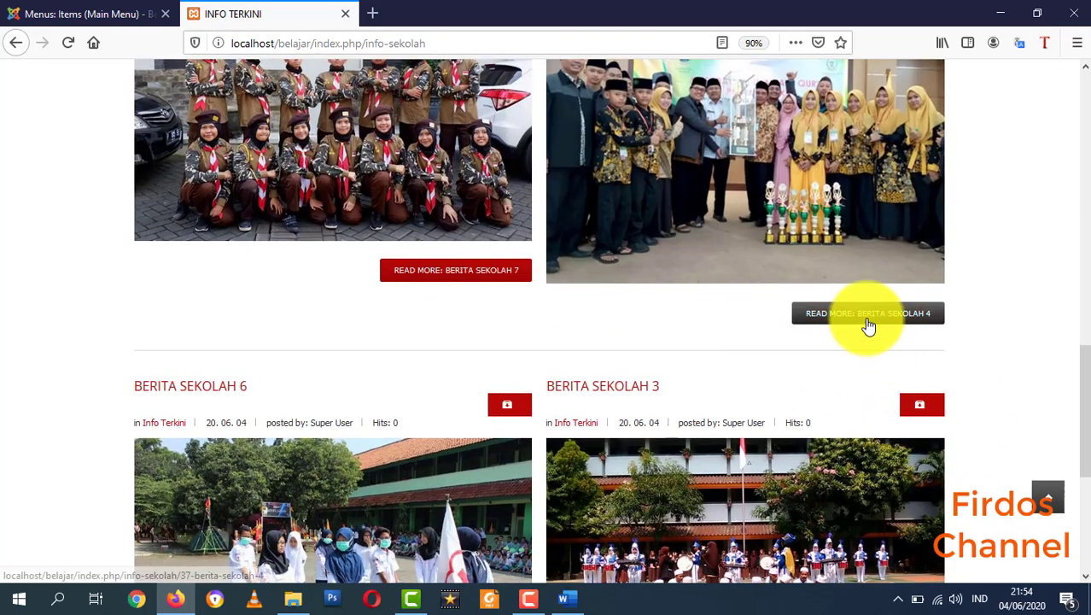
{"action": "scroll", "coordinate": [689, 311], "scroll_direction": "up", "scroll_amount": 9}
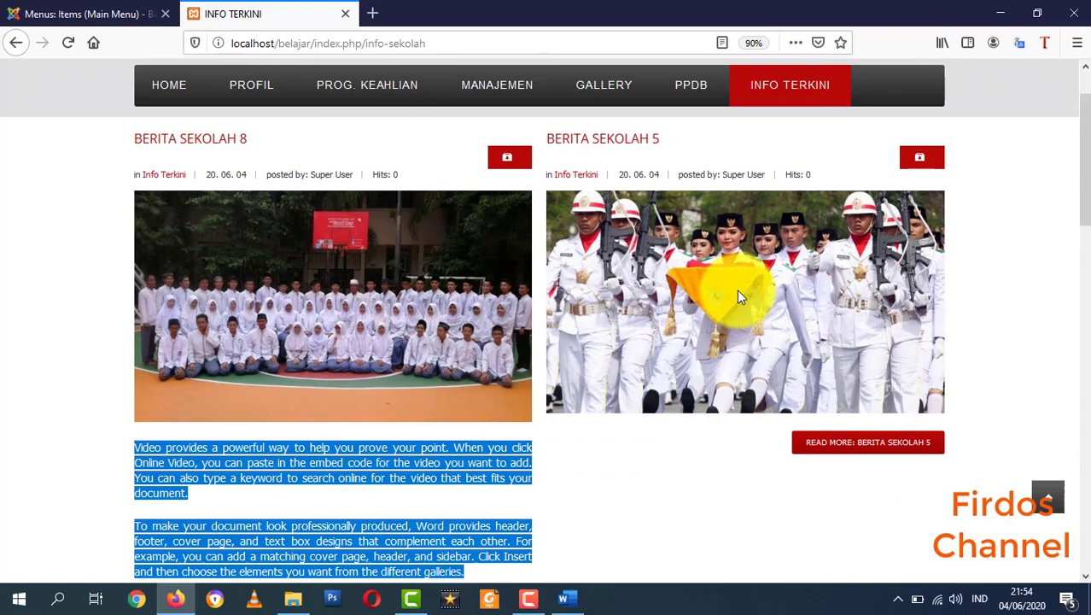
View the full BERITA SEKOLAH 5 article through its read-more link, return to INFO TERKINI and examine BERITA SEKOLAH 8's opening text
{"action": "left_click", "coordinate": [844, 442]}
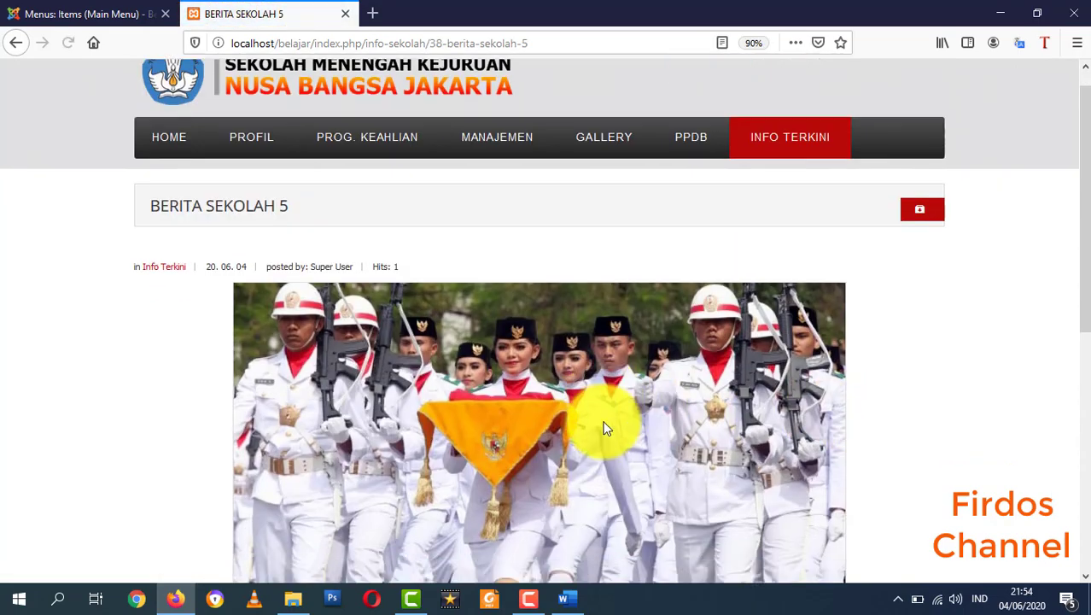
{"action": "scroll", "coordinate": [598, 423], "scroll_direction": "down", "scroll_amount": 6}
{"action": "scroll", "coordinate": [596, 416], "scroll_direction": "up", "scroll_amount": 3}
{"action": "scroll", "coordinate": [596, 411], "scroll_direction": "up", "scroll_amount": 4}
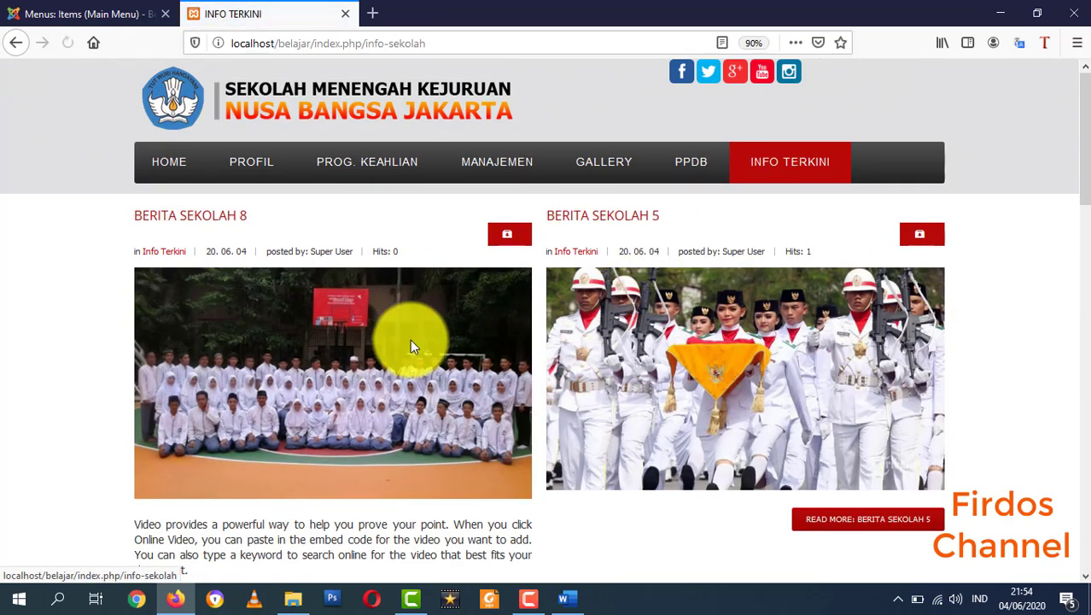
{"action": "scroll", "coordinate": [293, 363], "scroll_direction": "down", "scroll_amount": 3}
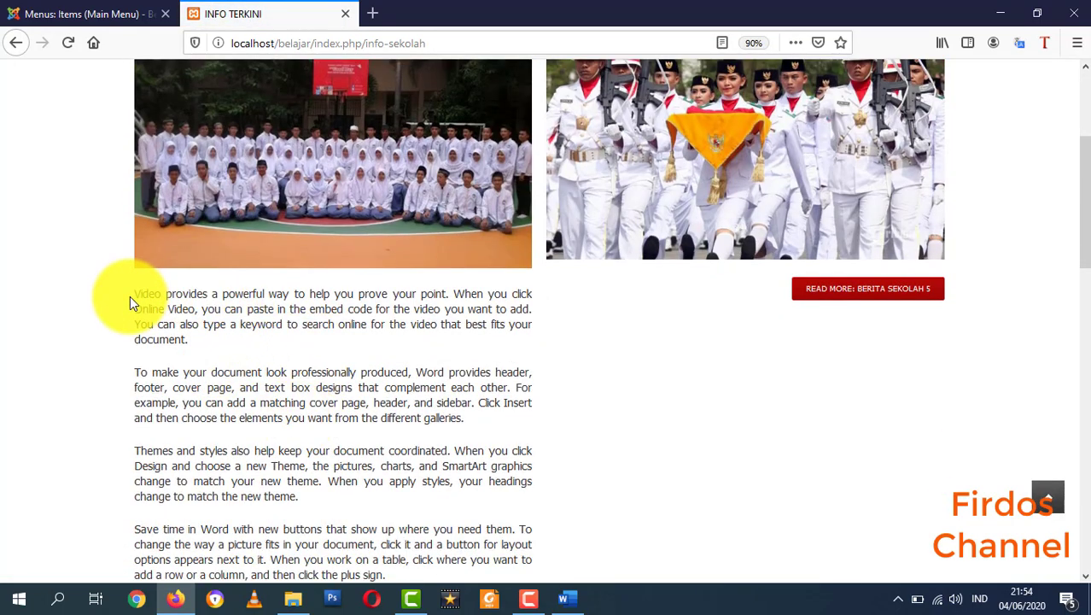
{"action": "left_click_drag", "start_coordinate": [132, 297], "coordinate": [480, 350]}
{"action": "left_click", "coordinate": [521, 346]}
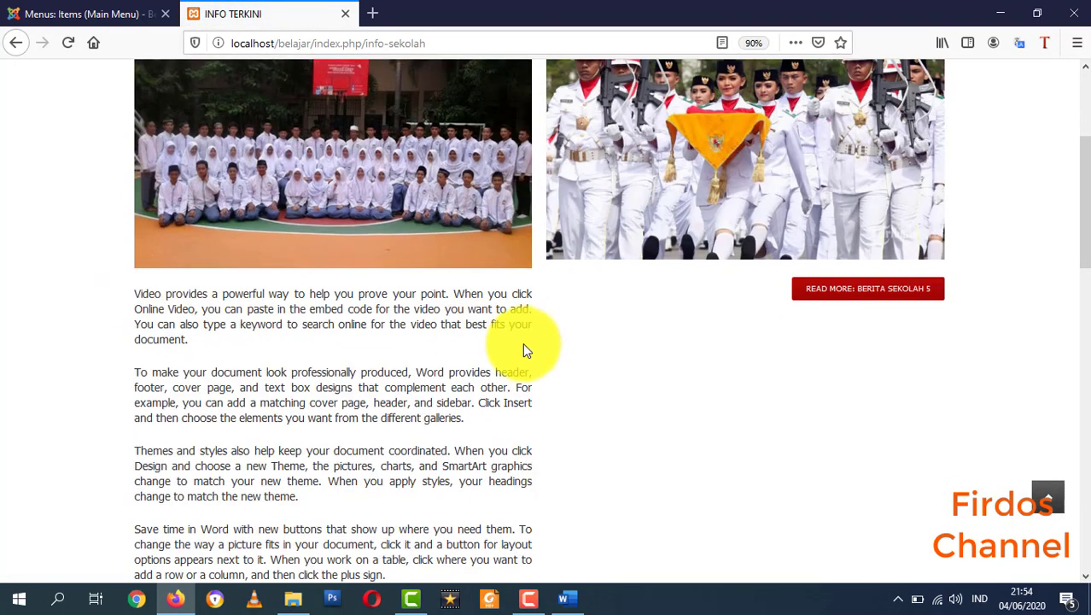
Return to the administrator and open the BERITA SEKOLAH 8 article for editing from the article list
{"action": "left_click", "coordinate": [113, 15]}
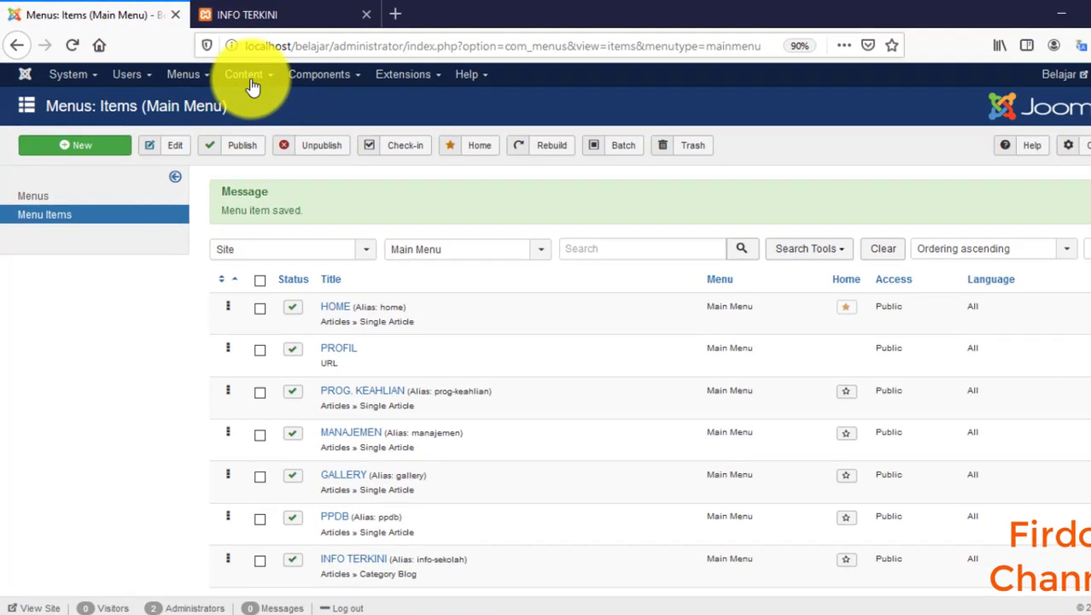
{"action": "left_click", "coordinate": [230, 72]}
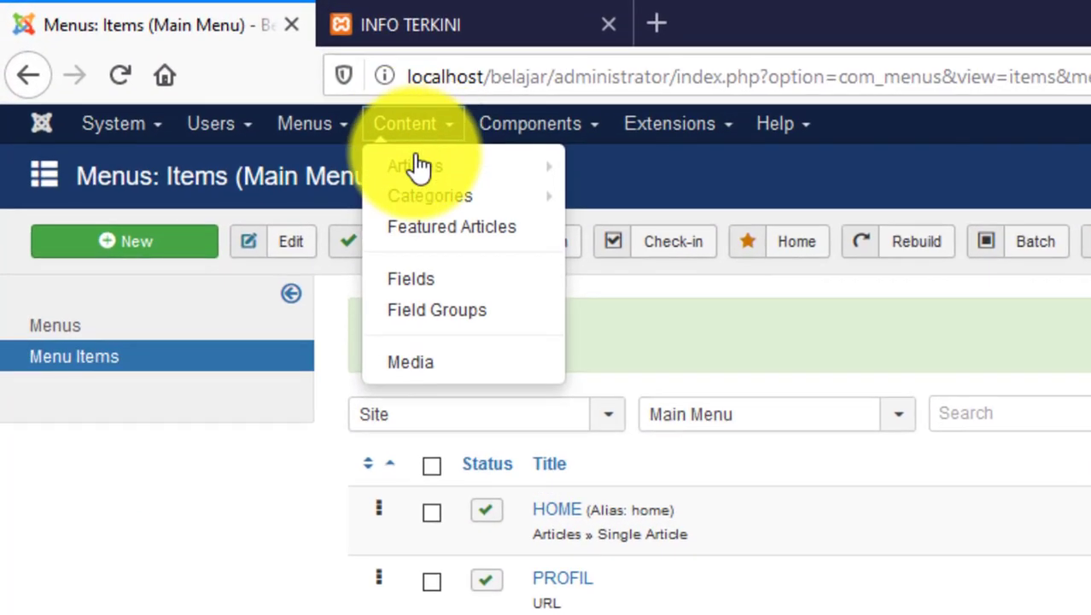
{"action": "left_click", "coordinate": [416, 171]}
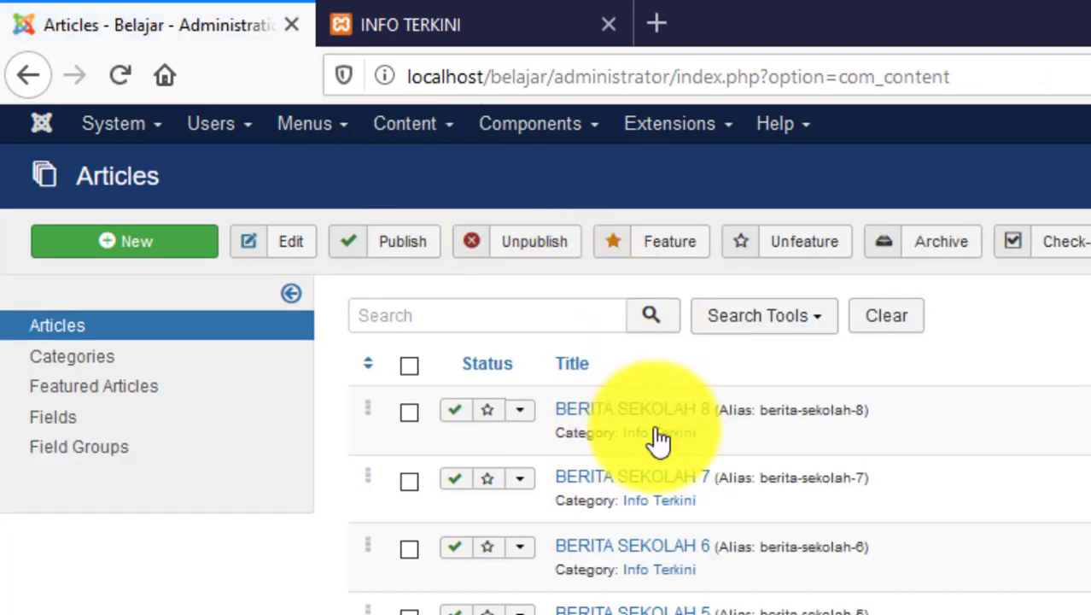
{"action": "left_click", "coordinate": [613, 416]}
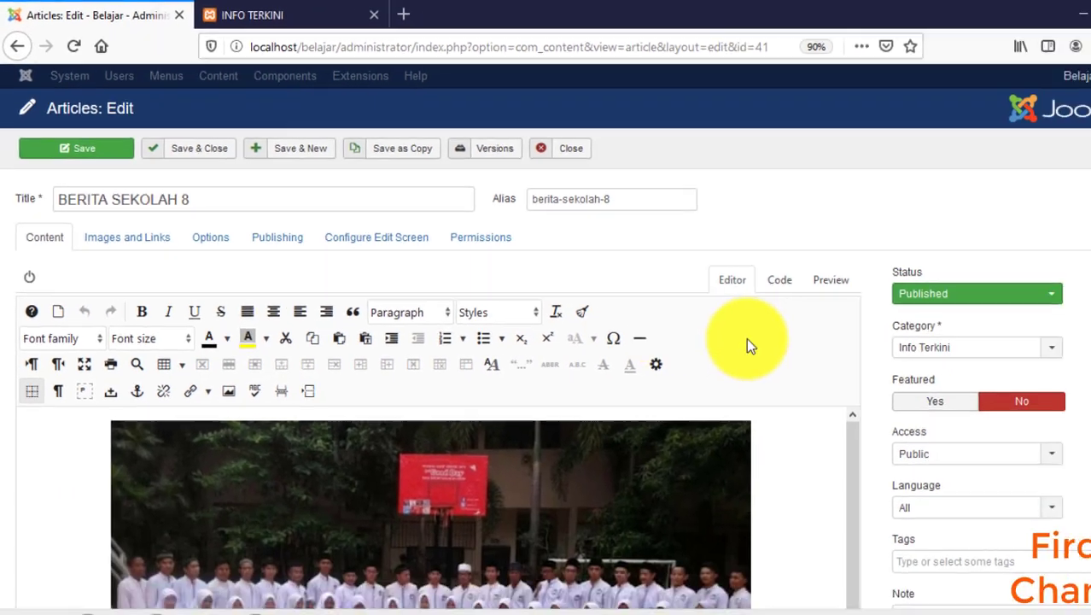
Insert a Read More break between the photo and the first paragraph of BERITA SEKOLAH 8, and save the article
{"action": "scroll", "coordinate": [772, 359], "scroll_direction": "down", "scroll_amount": 5}
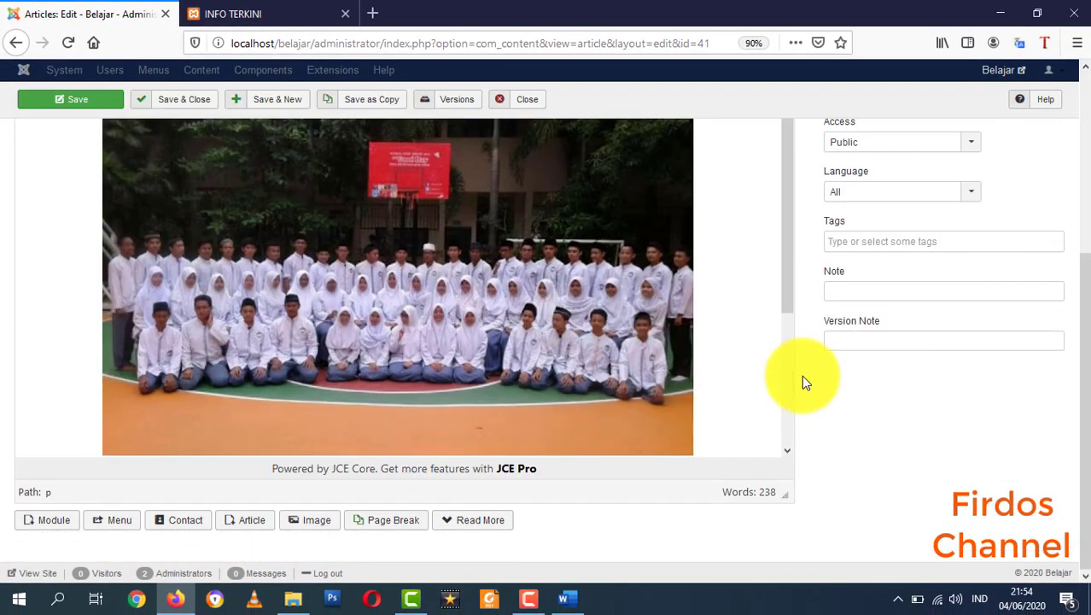
{"action": "left_click_drag", "start_coordinate": [781, 301], "coordinate": [802, 433]}
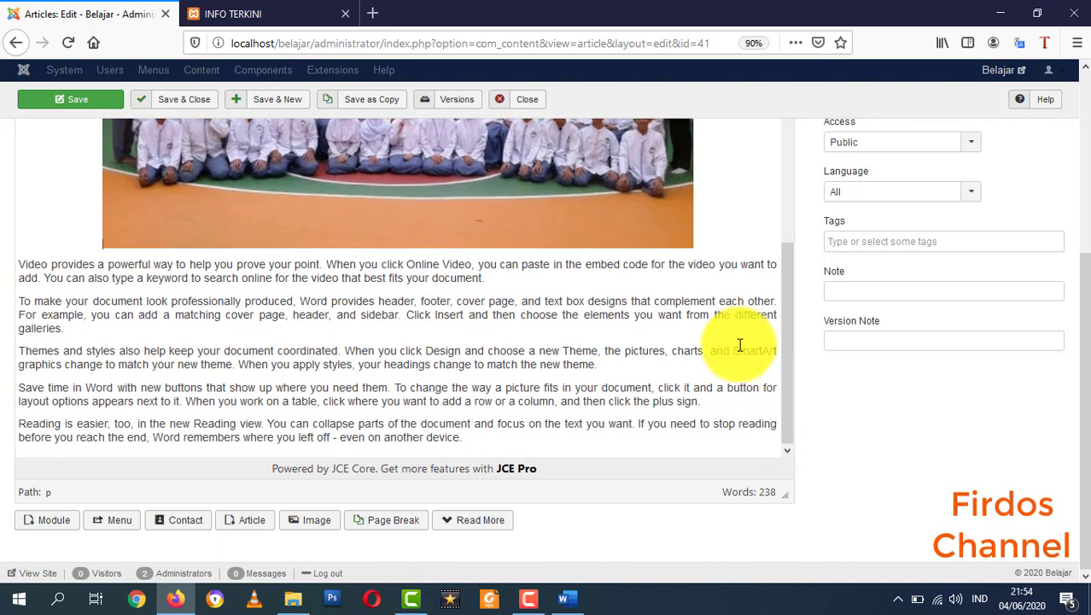
{"action": "left_click", "coordinate": [43, 263]}
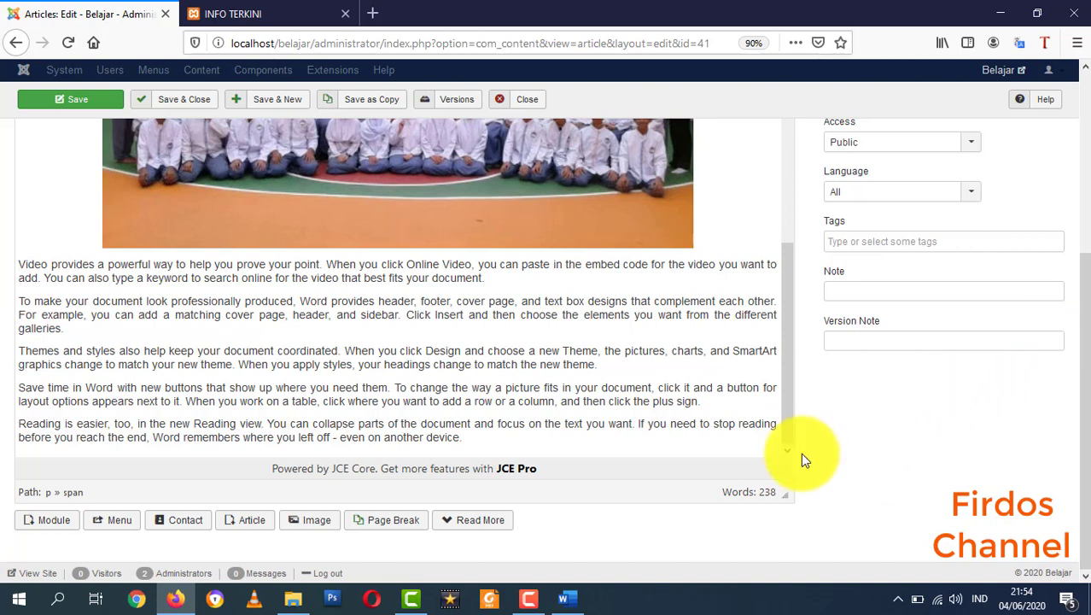
{"action": "left_click", "coordinate": [484, 521]}
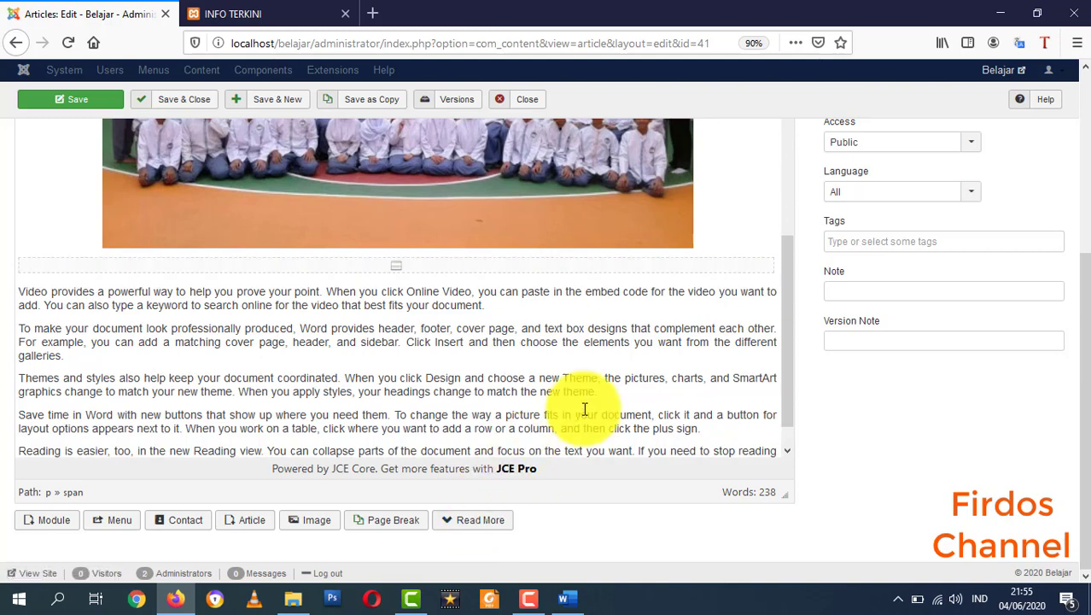
{"action": "scroll", "coordinate": [829, 431], "scroll_direction": "up", "scroll_amount": 5}
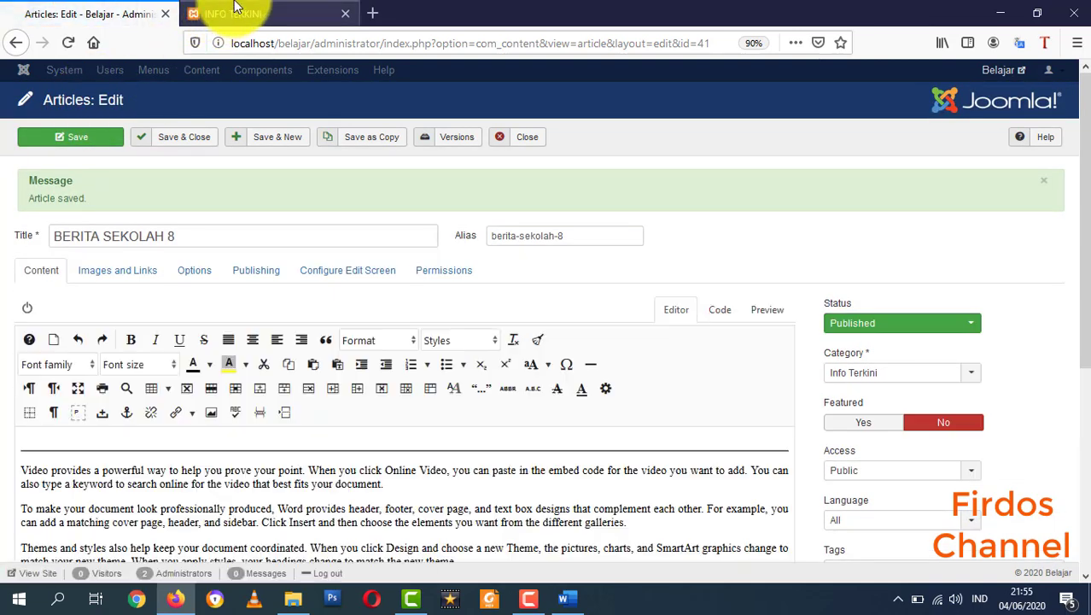
Reload the front end's INFO TERKINI page and check BERITA SEKOLAH 8's read-more link and the two-column article layout
{"action": "left_click", "coordinate": [235, 11]}
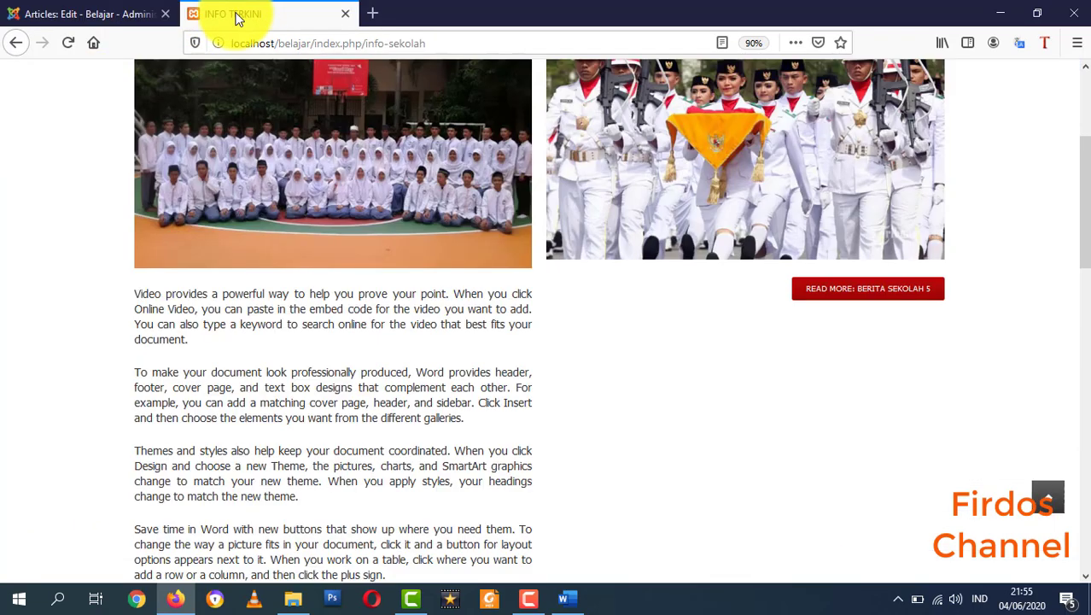
{"action": "left_click", "coordinate": [69, 41]}
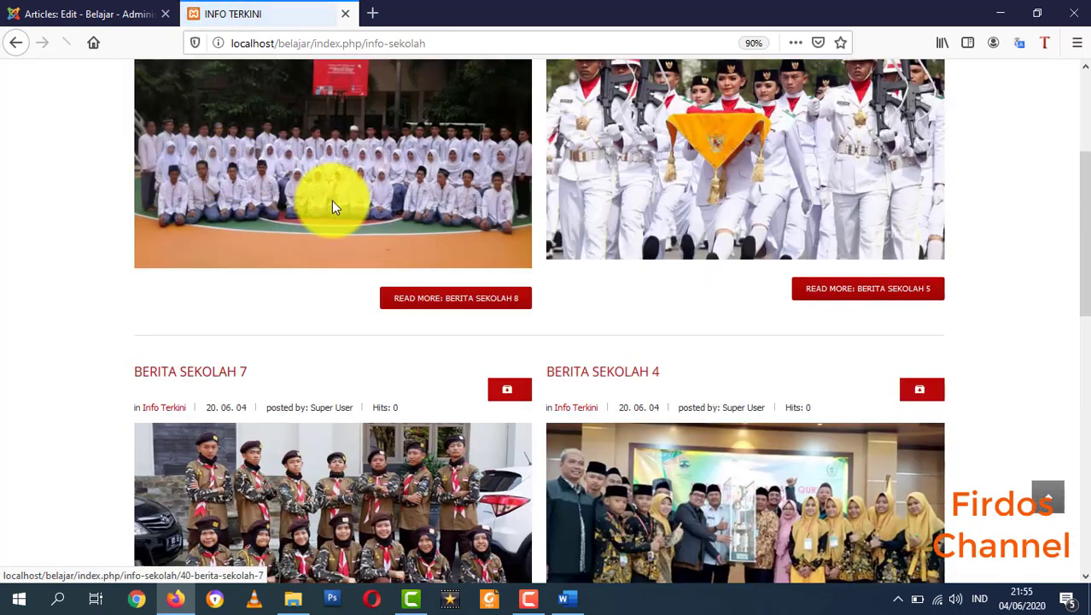
{"action": "scroll", "coordinate": [421, 252], "scroll_direction": "up", "scroll_amount": 3}
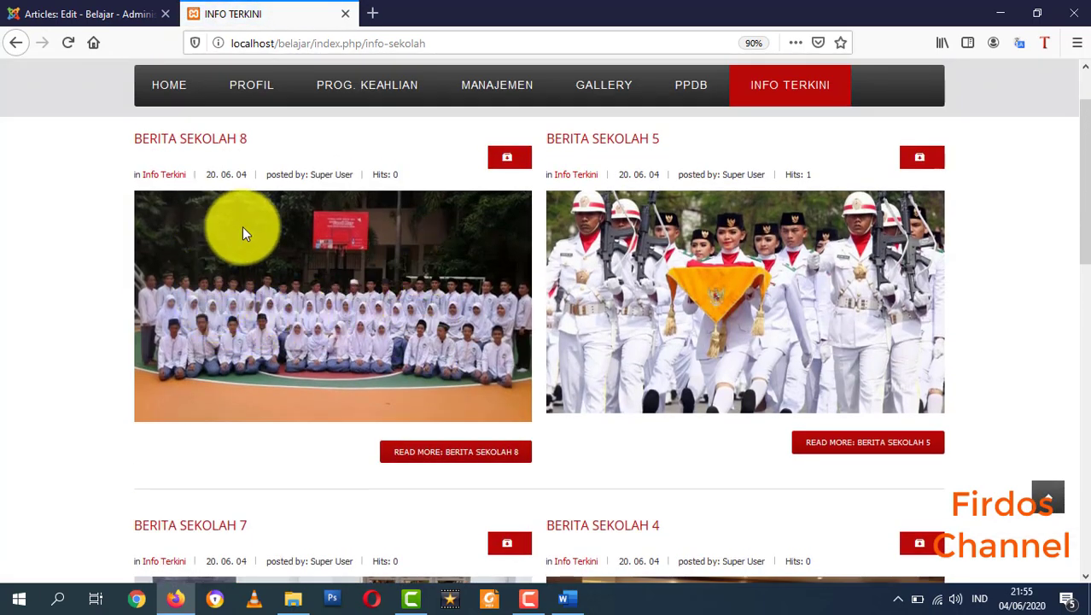
{"action": "scroll", "coordinate": [334, 306], "scroll_direction": "down", "scroll_amount": 1}
{"action": "scroll", "coordinate": [316, 285], "scroll_direction": "up", "scroll_amount": 1}
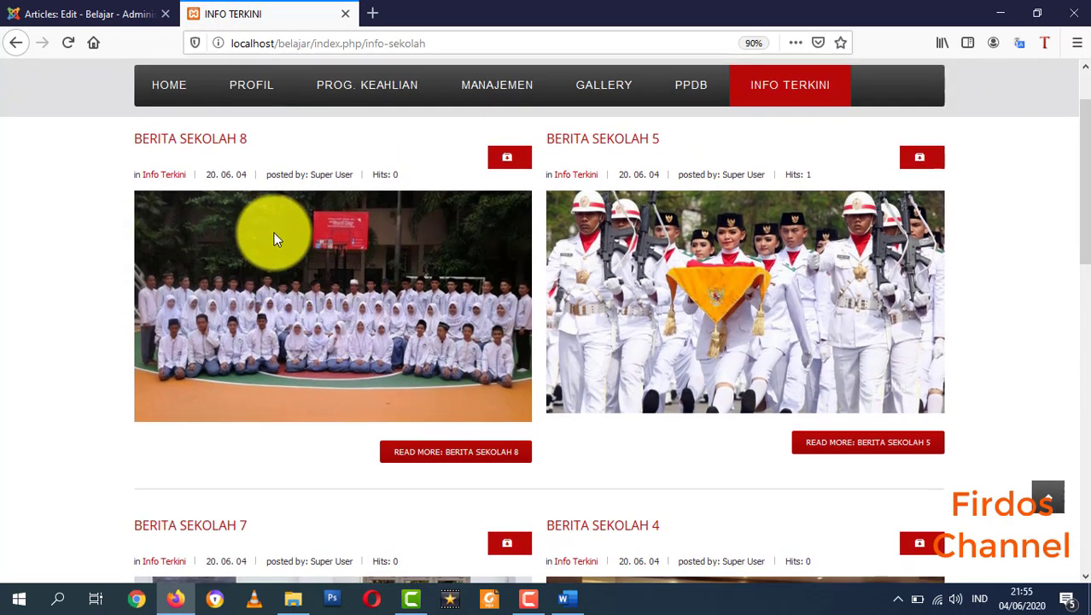
{"action": "scroll", "coordinate": [273, 239], "scroll_direction": "down", "scroll_amount": 2}
{"action": "scroll", "coordinate": [265, 242], "scroll_direction": "up", "scroll_amount": 3}
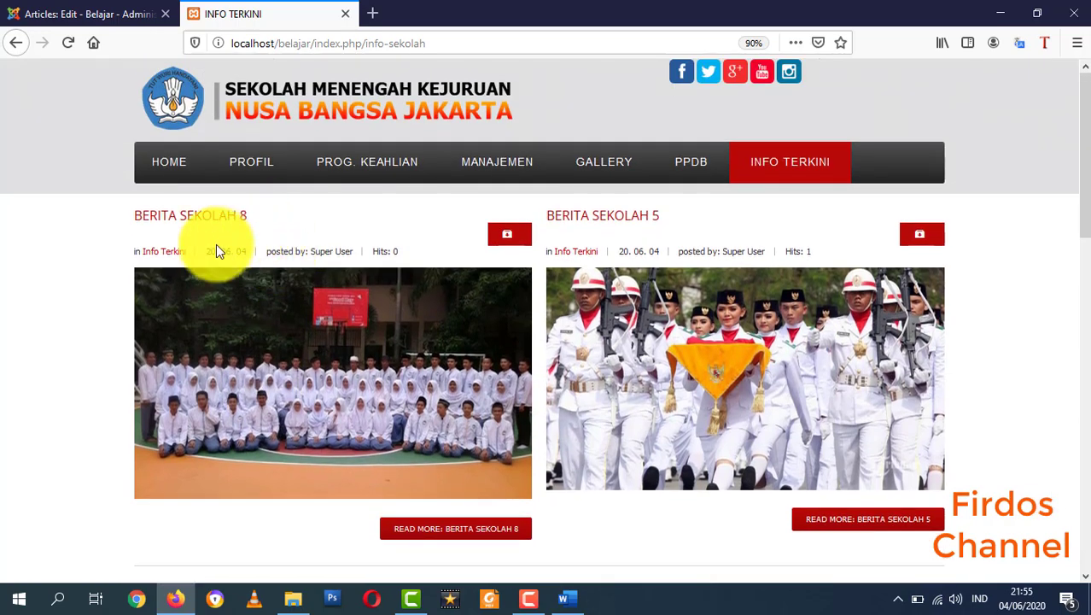
{"action": "scroll", "coordinate": [272, 312], "scroll_direction": "down", "scroll_amount": 4}
{"action": "scroll", "coordinate": [248, 431], "scroll_direction": "down", "scroll_amount": 10}
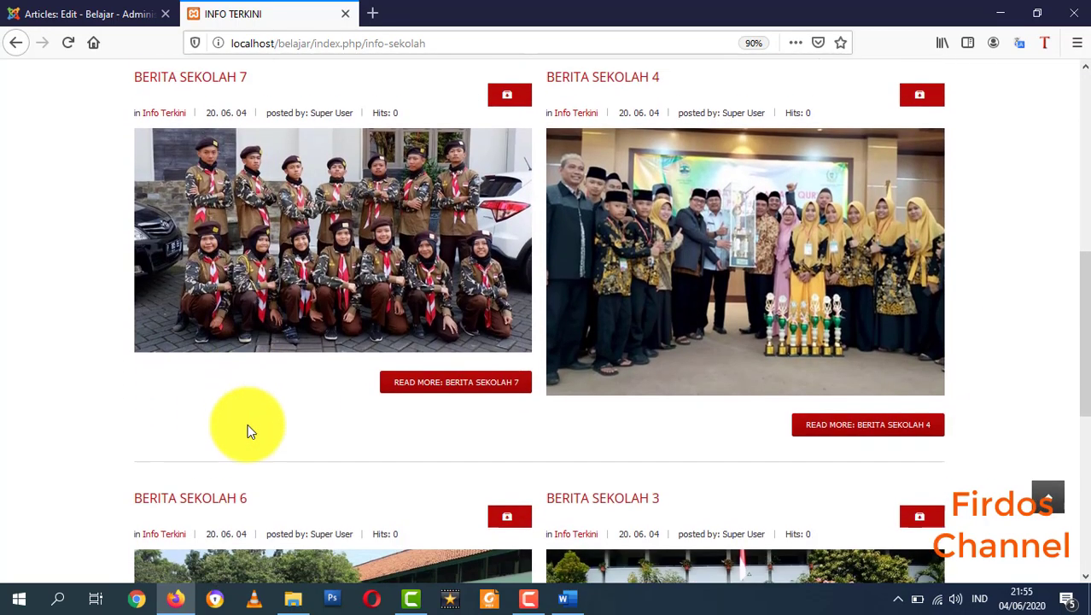
{"action": "scroll", "coordinate": [471, 419], "scroll_direction": "up", "scroll_amount": 13}
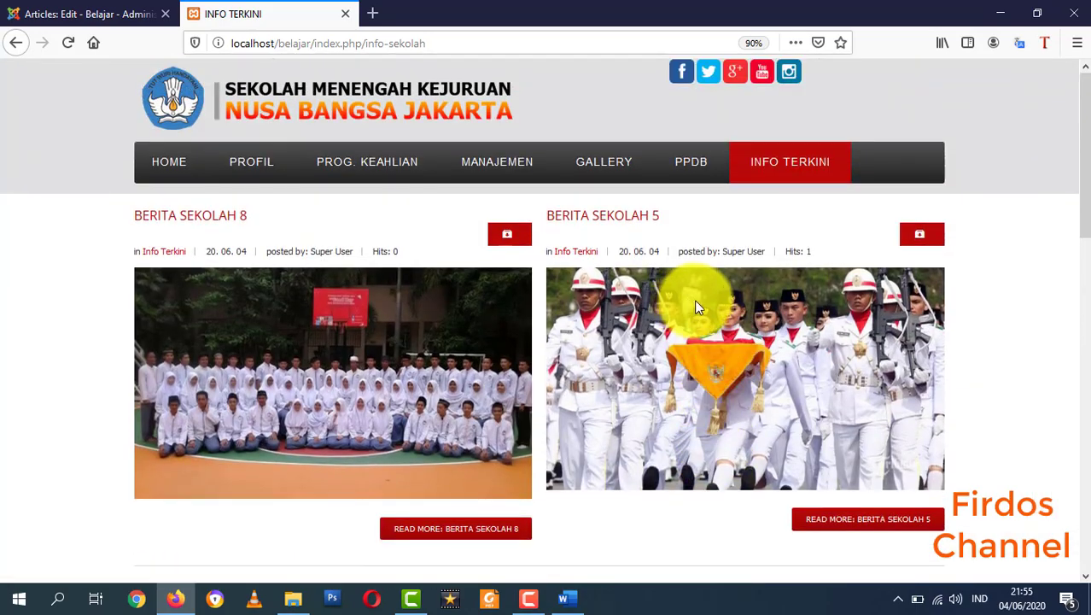
Check the pagination below the INFO TERKINI news list and view the articles on its second page
{"action": "scroll", "coordinate": [696, 303], "scroll_direction": "down", "scroll_amount": 10}
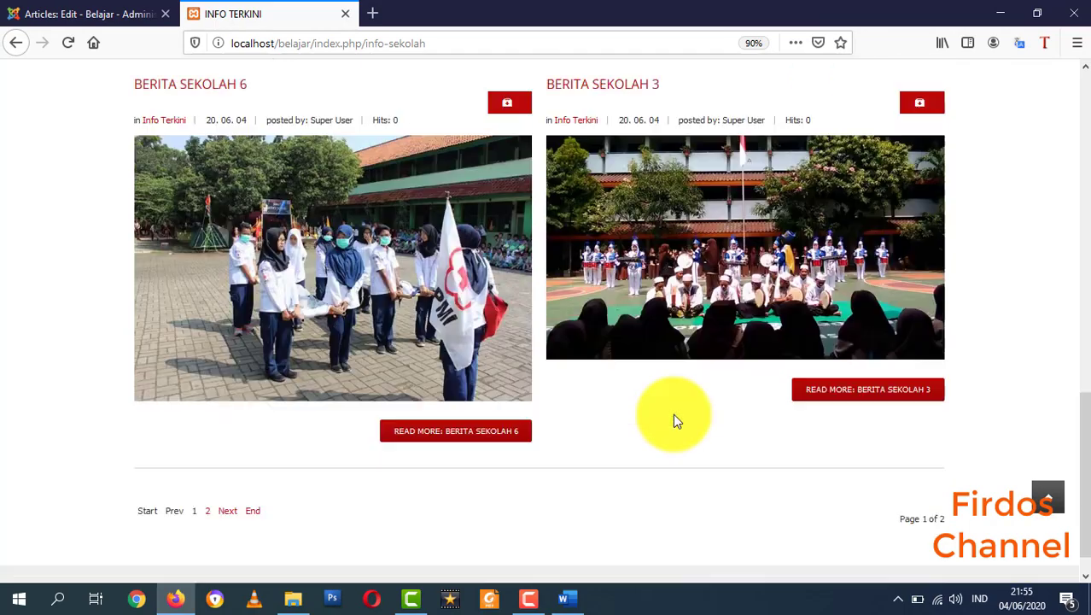
{"action": "scroll", "coordinate": [673, 420], "scroll_direction": "down", "scroll_amount": 1}
{"action": "scroll", "coordinate": [683, 383], "scroll_direction": "up", "scroll_amount": 1}
{"action": "scroll", "coordinate": [514, 446], "scroll_direction": "down", "scroll_amount": 1}
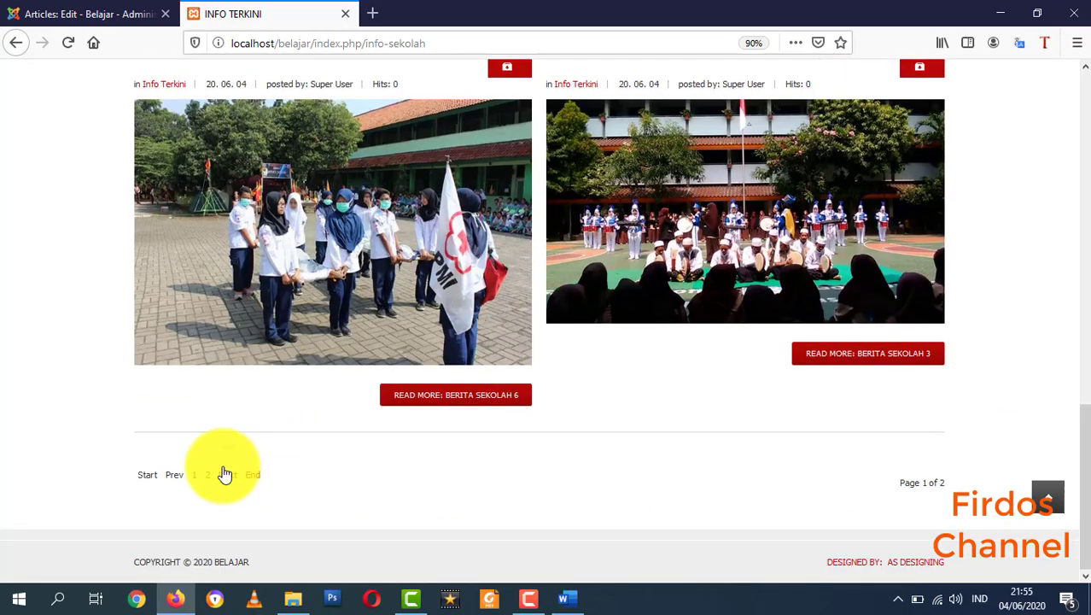
{"action": "left_click", "coordinate": [220, 475]}
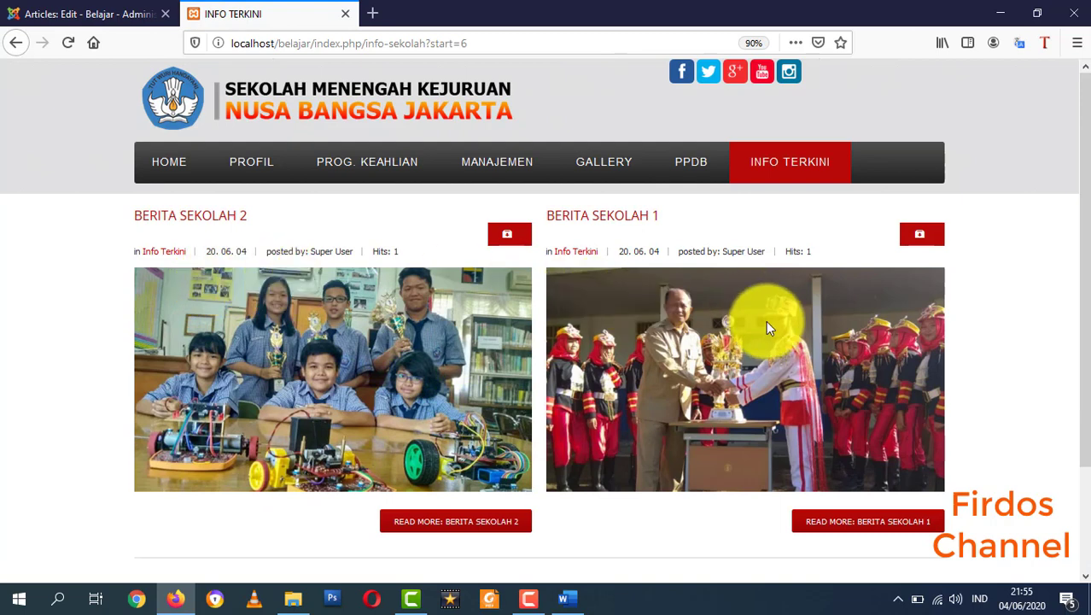
{"action": "scroll", "coordinate": [766, 320], "scroll_direction": "down", "scroll_amount": 2}
{"action": "scroll", "coordinate": [767, 329], "scroll_direction": "up", "scroll_amount": 1}
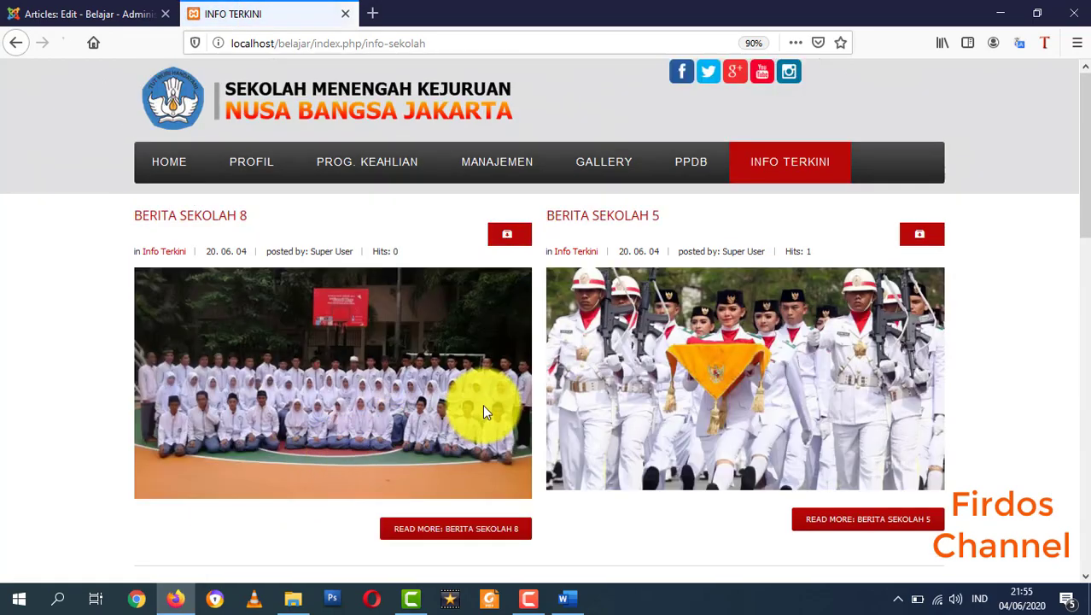
Look over the first page of INFO TERKINI news, and view the site's HOME page from the slideshow down to the footer
{"action": "scroll", "coordinate": [461, 357], "scroll_direction": "down", "scroll_amount": 5}
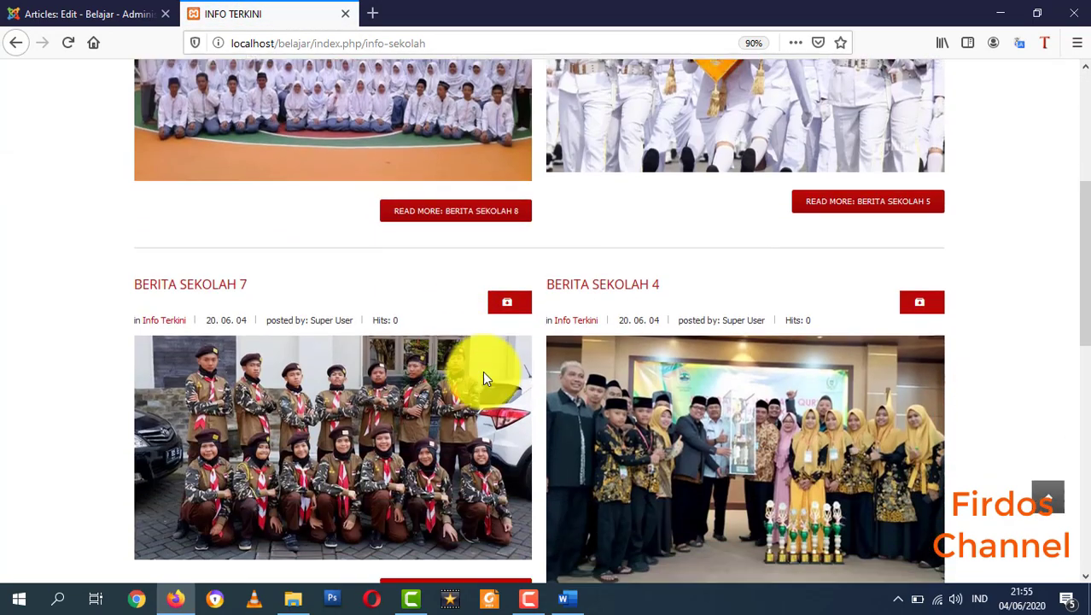
{"action": "scroll", "coordinate": [573, 358], "scroll_direction": "up", "scroll_amount": 6}
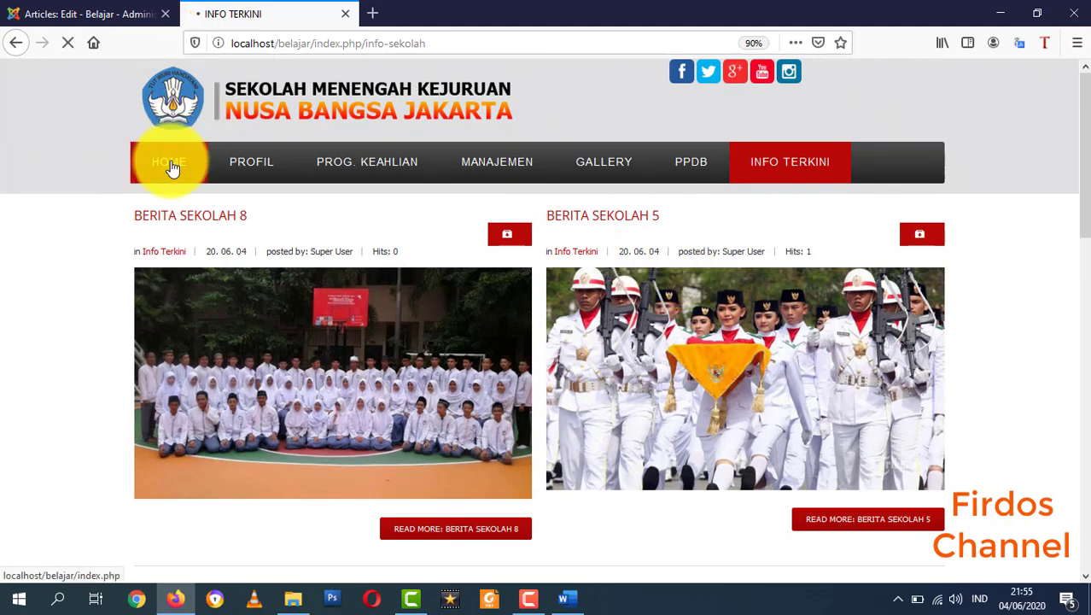
{"action": "scroll", "coordinate": [431, 365], "scroll_direction": "down", "scroll_amount": 8}
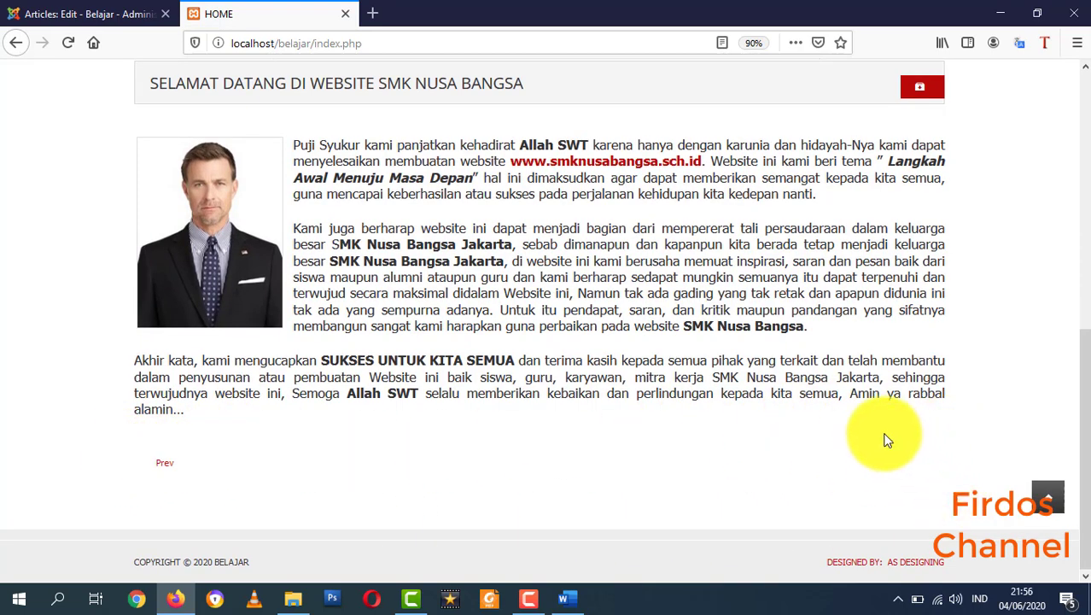
{"action": "scroll", "coordinate": [621, 423], "scroll_direction": "up", "scroll_amount": 8}
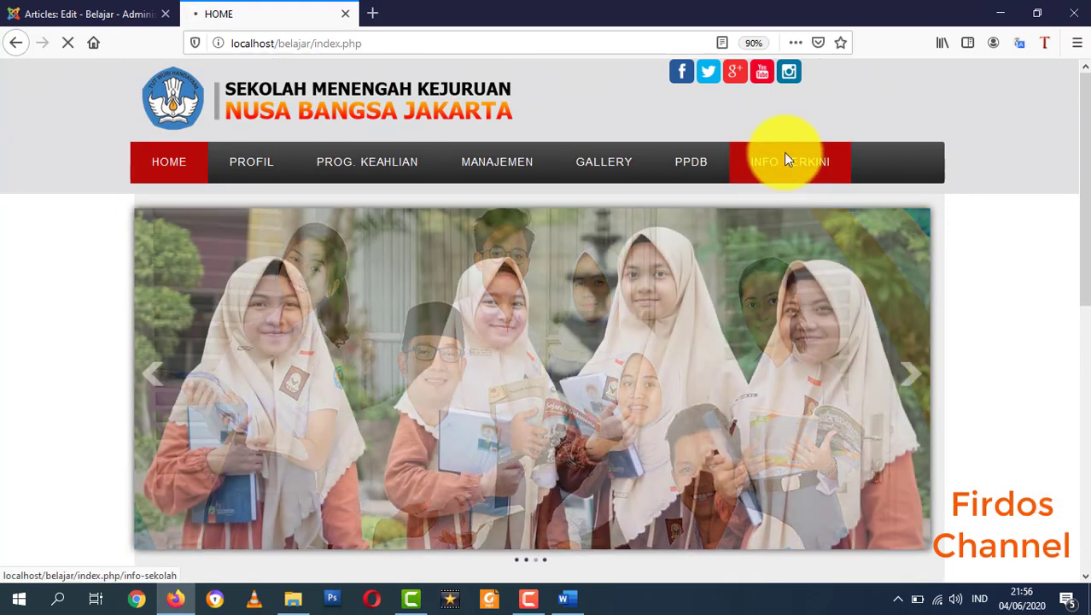
Reopen the INFO TERKINI page and examine the order and two-column layout of its BERITA SEKOLAH articles and read-more links
{"action": "left_click", "coordinate": [788, 163]}
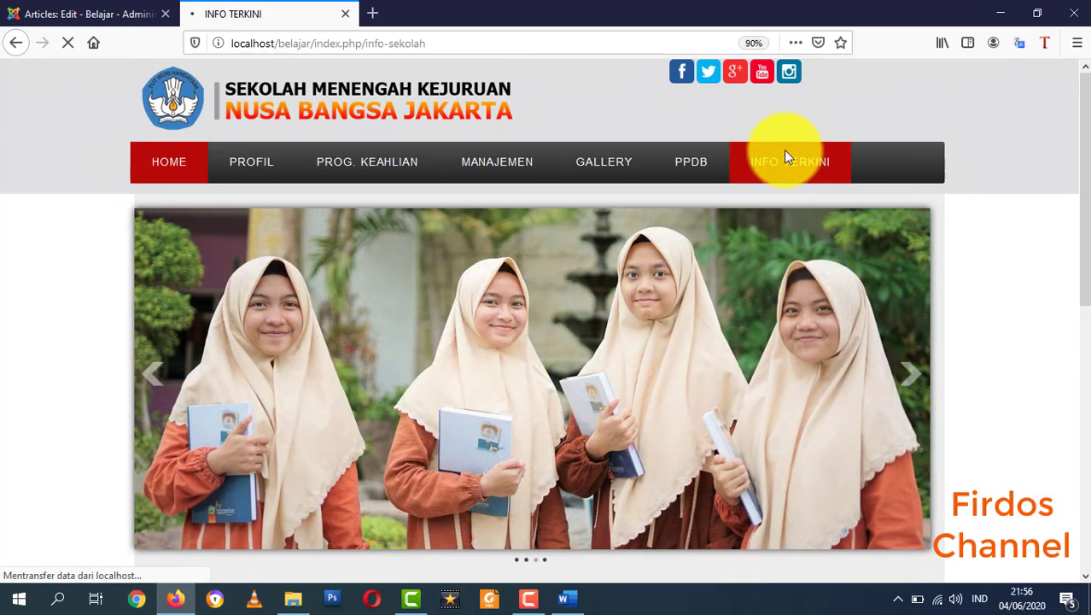
{"action": "scroll", "coordinate": [791, 298], "scroll_direction": "down", "scroll_amount": 2}
{"action": "scroll", "coordinate": [488, 354], "scroll_direction": "down", "scroll_amount": 3}
{"action": "scroll", "coordinate": [426, 310], "scroll_direction": "up", "scroll_amount": 5}
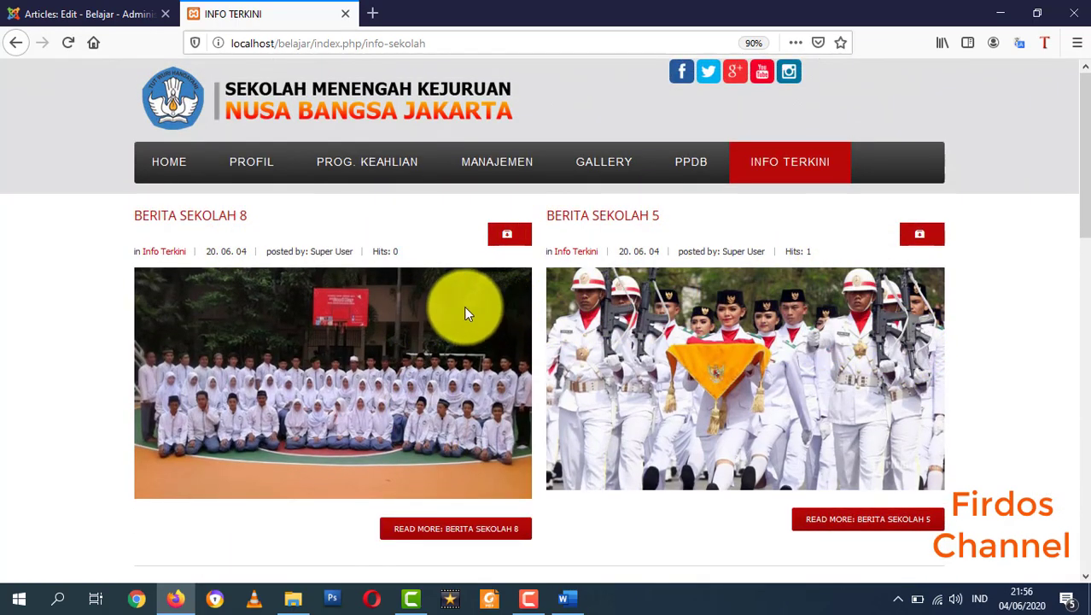
{"action": "scroll", "coordinate": [587, 354], "scroll_direction": "down", "scroll_amount": 2}
{"action": "scroll", "coordinate": [288, 281], "scroll_direction": "up", "scroll_amount": 2}
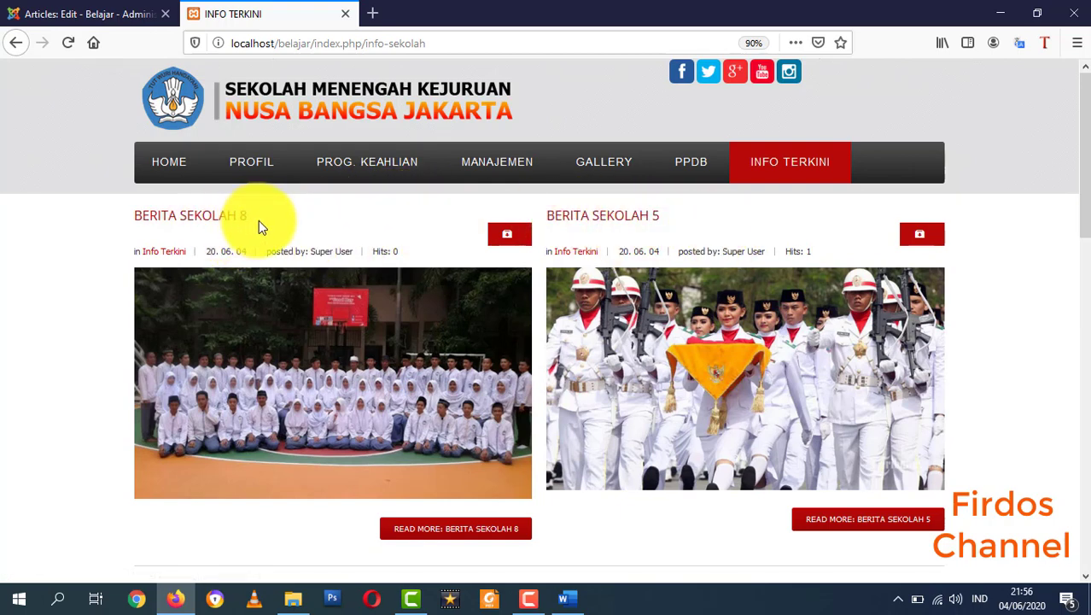
{"action": "scroll", "coordinate": [555, 268], "scroll_direction": "down", "scroll_amount": 7}
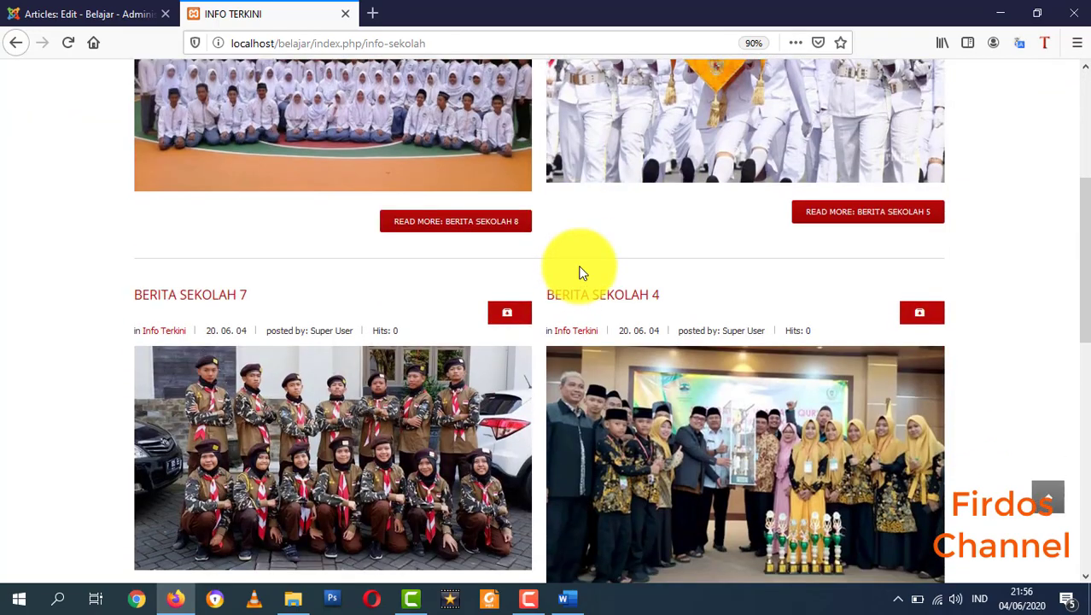
{"action": "scroll", "coordinate": [736, 333], "scroll_direction": "down", "scroll_amount": 5}
{"action": "scroll", "coordinate": [741, 339], "scroll_direction": "up", "scroll_amount": 12}
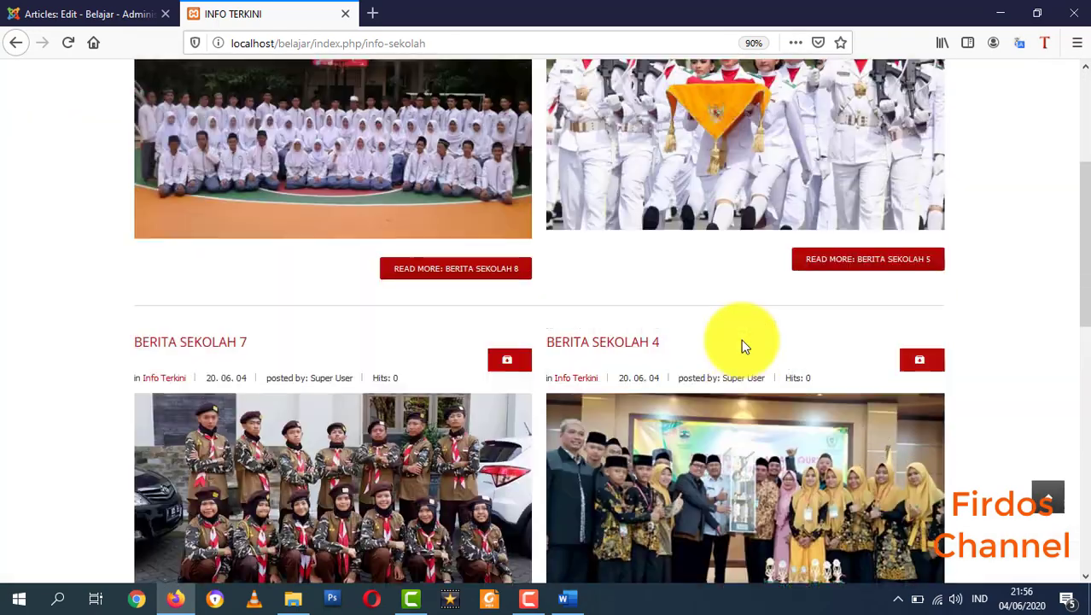